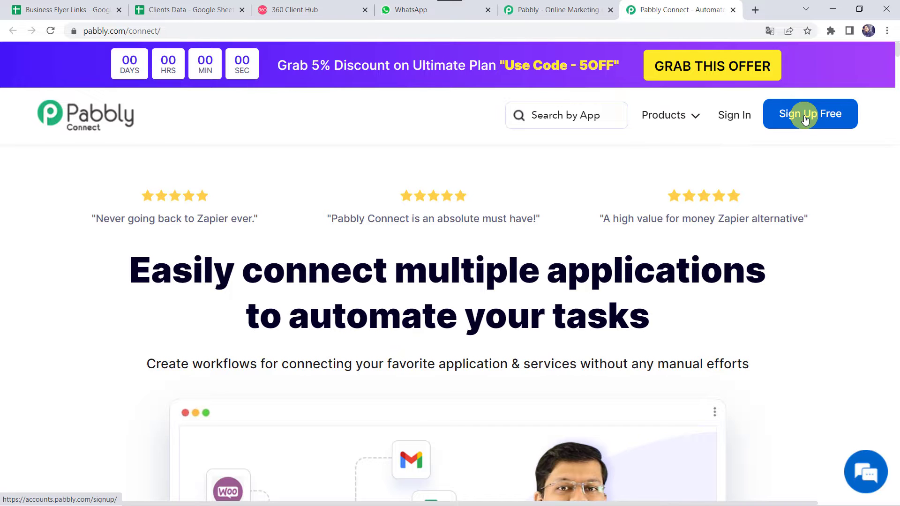
Sign in from the pabbly.com/connect homepage to reach the account's All Apps page.
click(731, 116)
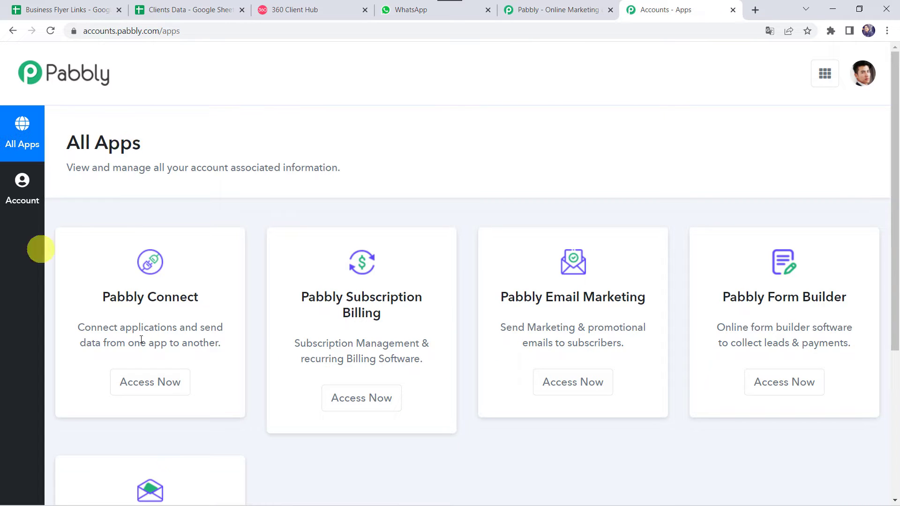
Create a new Pabbly Connect workflow named 'Google Sheets to WhatsApp Integration'.
click(163, 379)
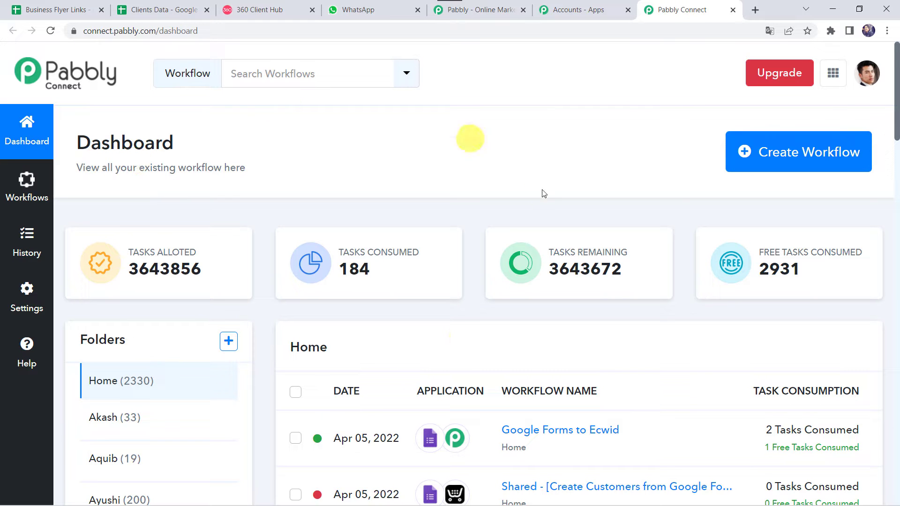
scroll(463, 337, down, 7)
scroll(463, 336, up, 7)
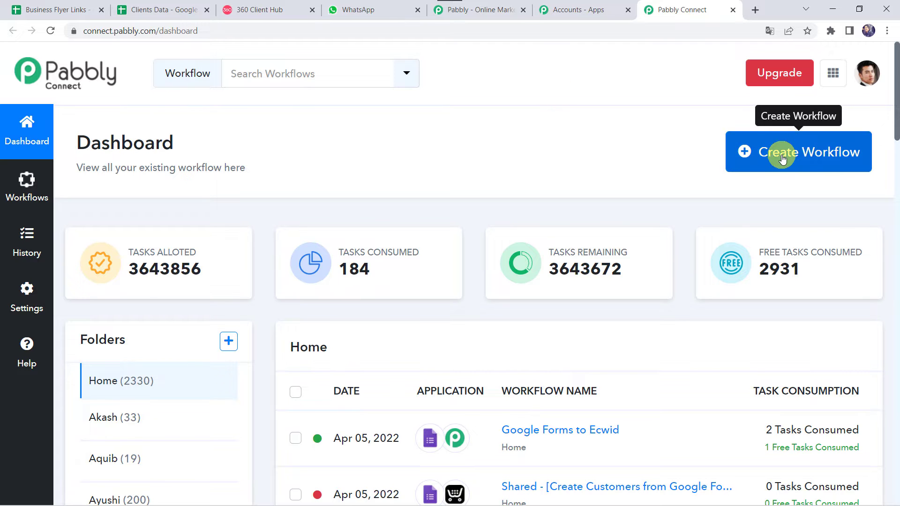
click(782, 160)
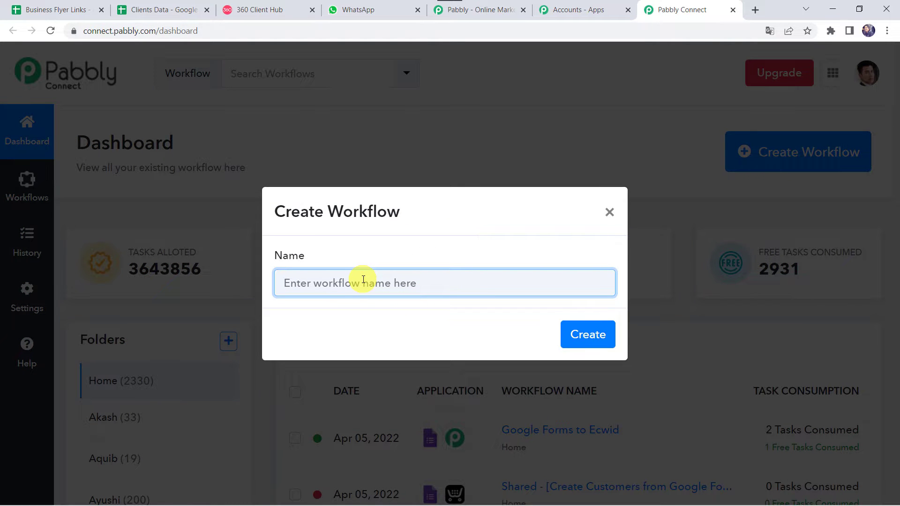
text(Google Sheets to WhatsApp Integration)
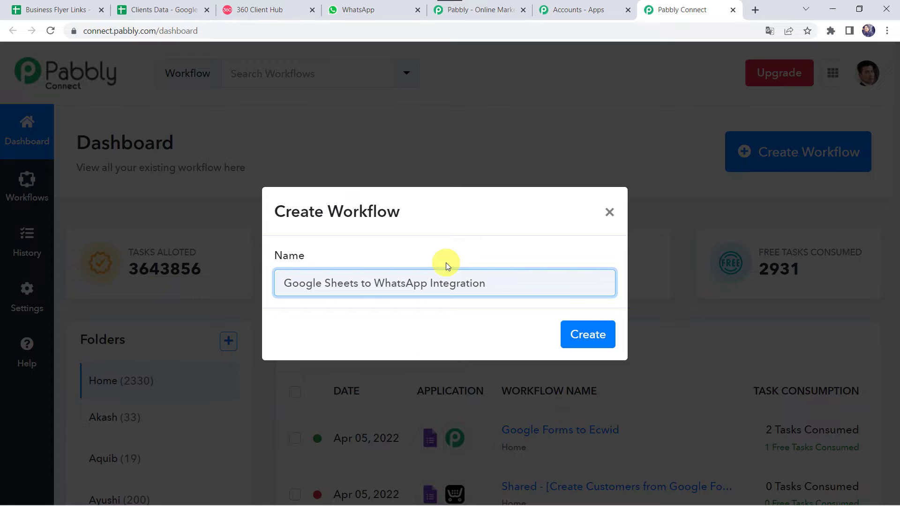
click(580, 344)
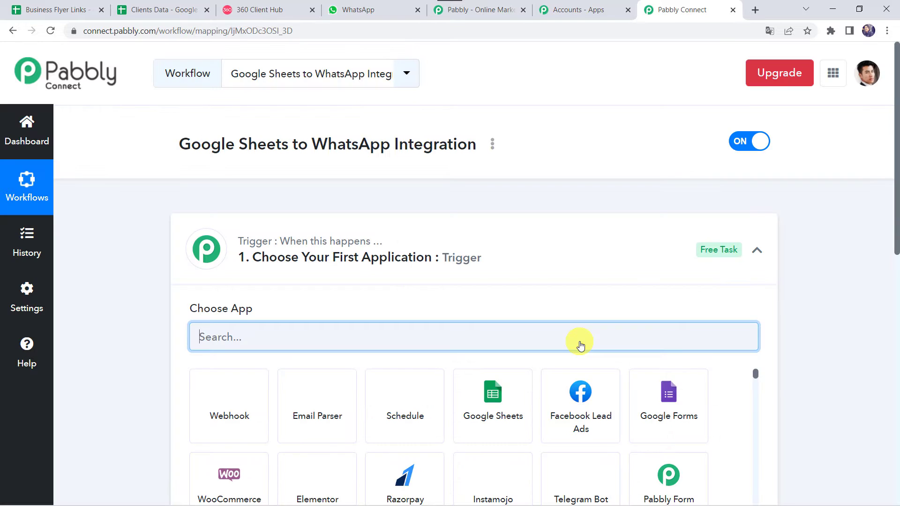
click(488, 249)
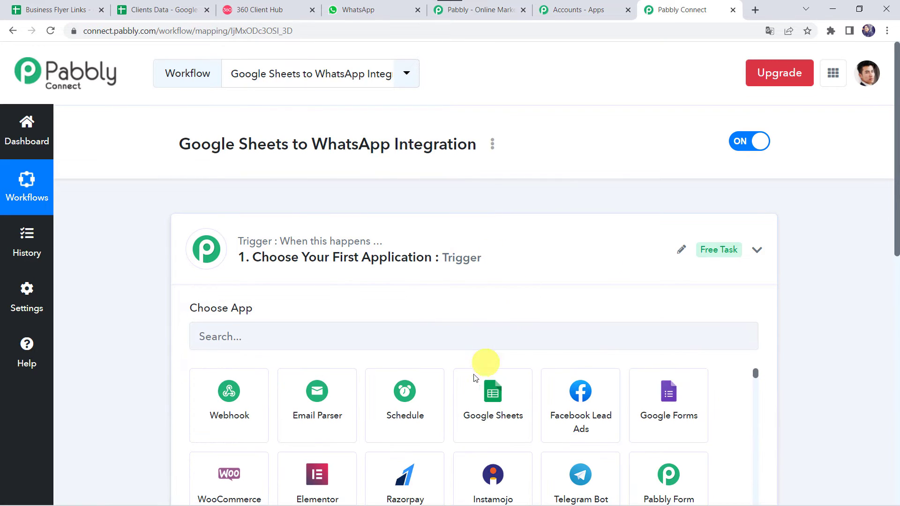
click(509, 256)
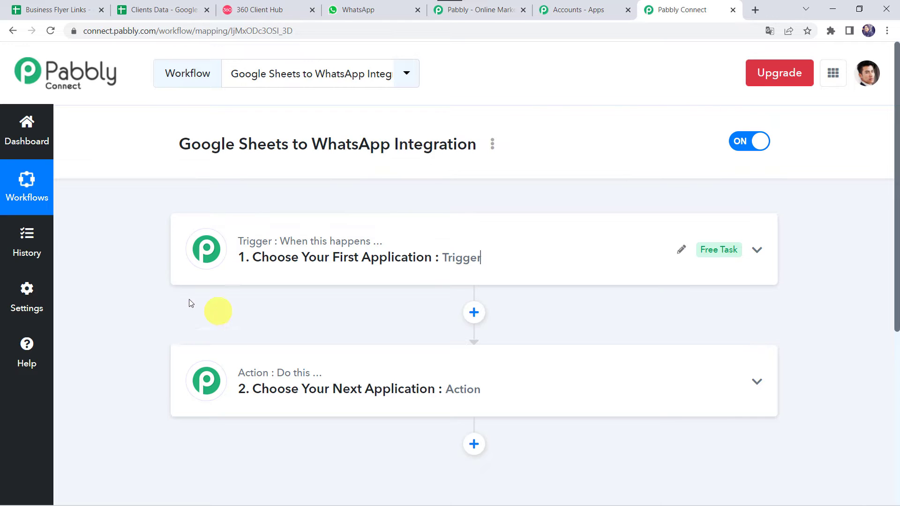
click(47, 6)
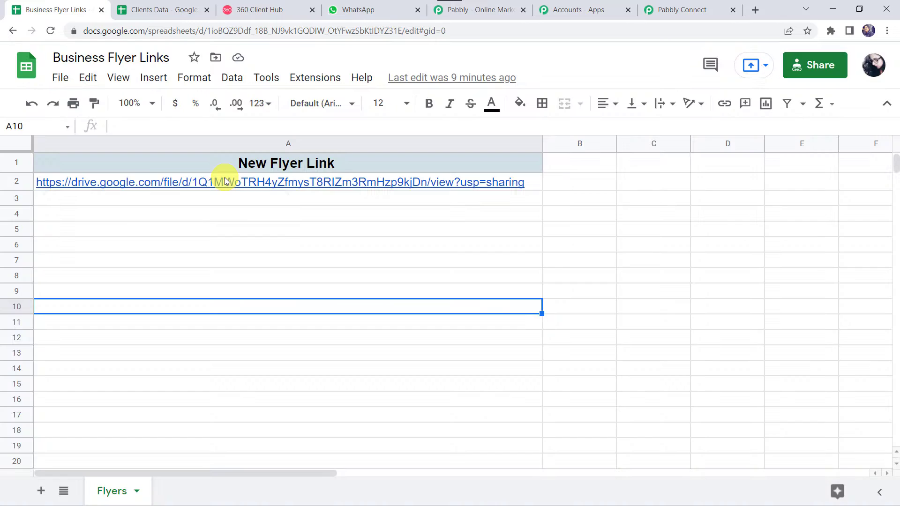
mouse_move(225, 181)
click(180, 352)
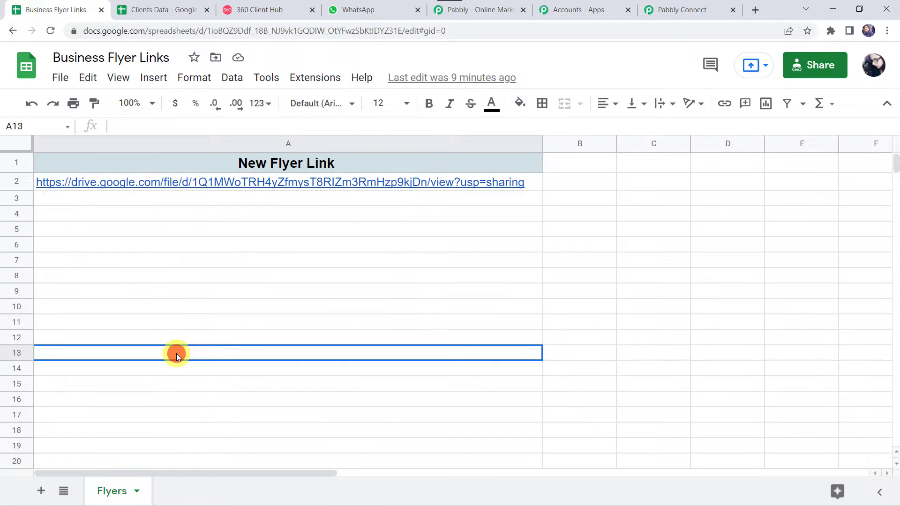
mouse_move(440, 192)
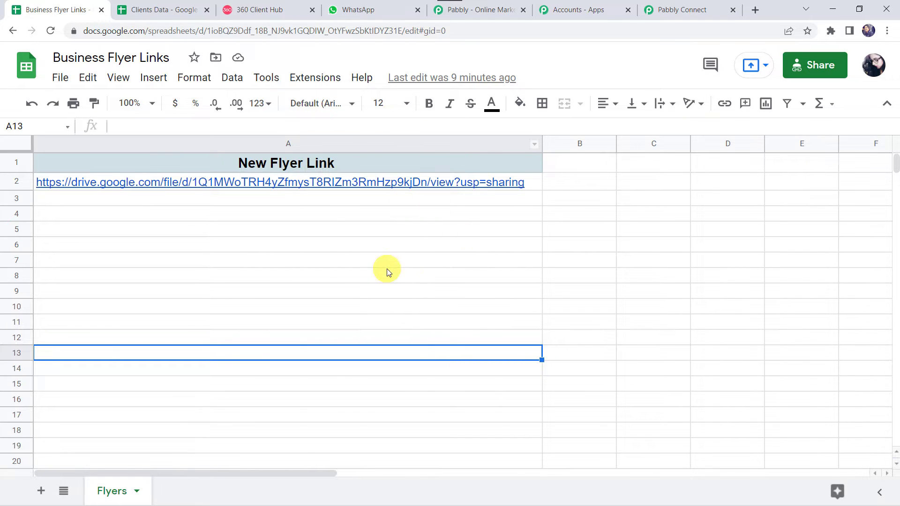
Set the workflow trigger to Google Sheets' New or Updated Spreadsheet Row event.
click(699, 9)
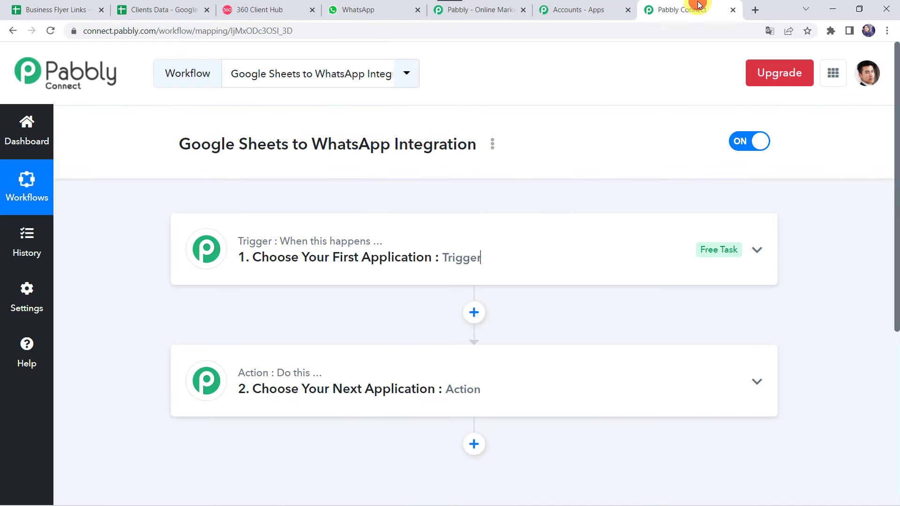
click(491, 242)
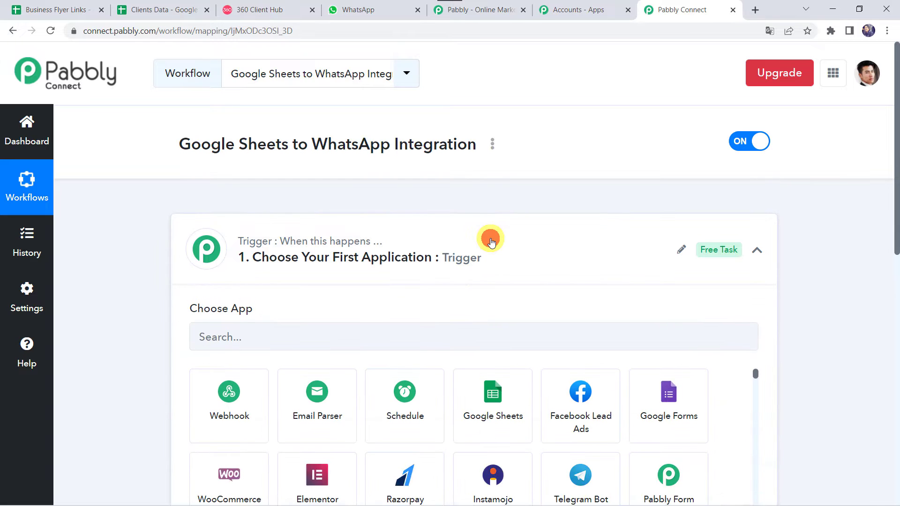
click(231, 344)
text(Googl)
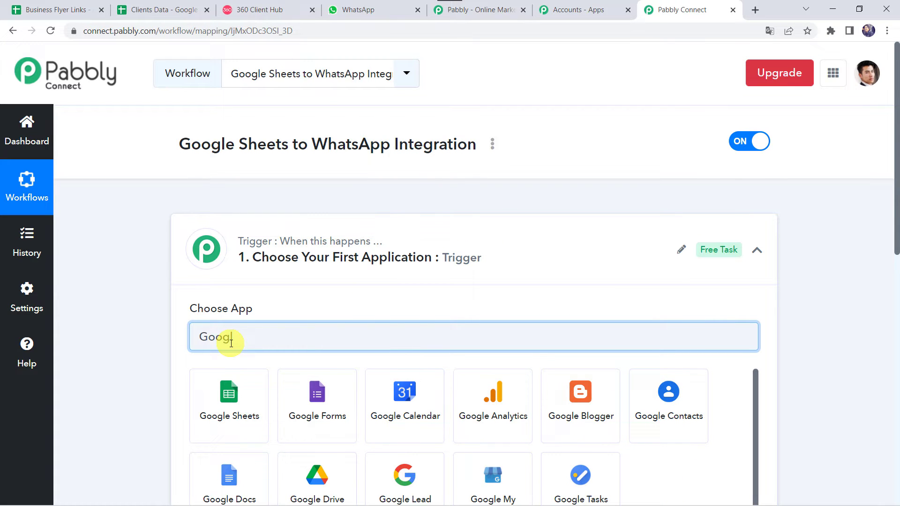
click(225, 427)
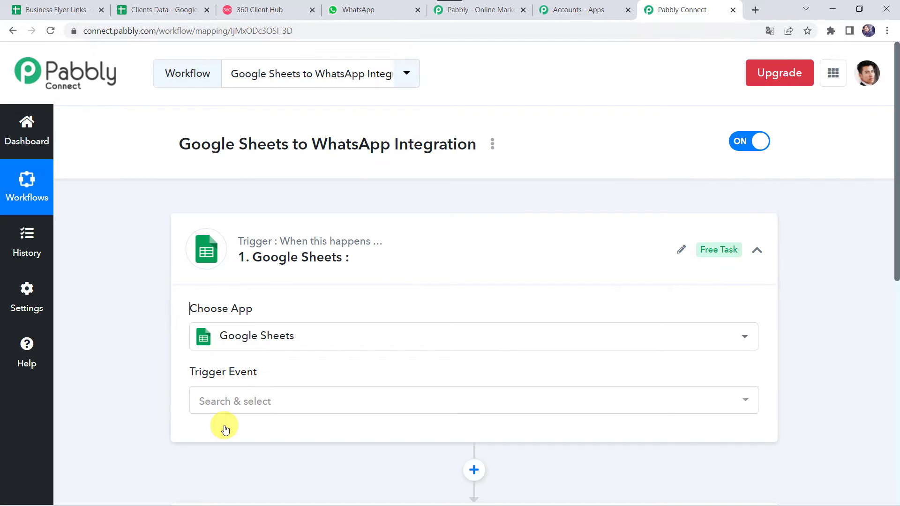
click(219, 409)
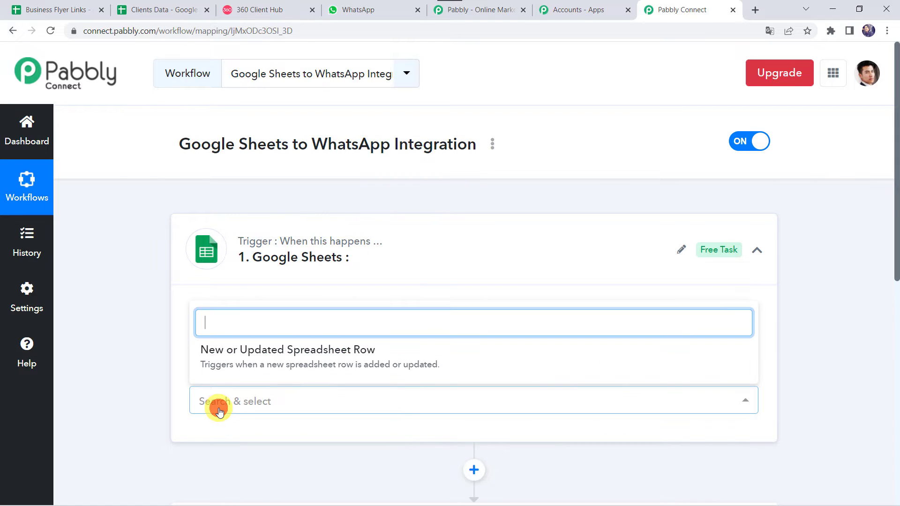
click(346, 355)
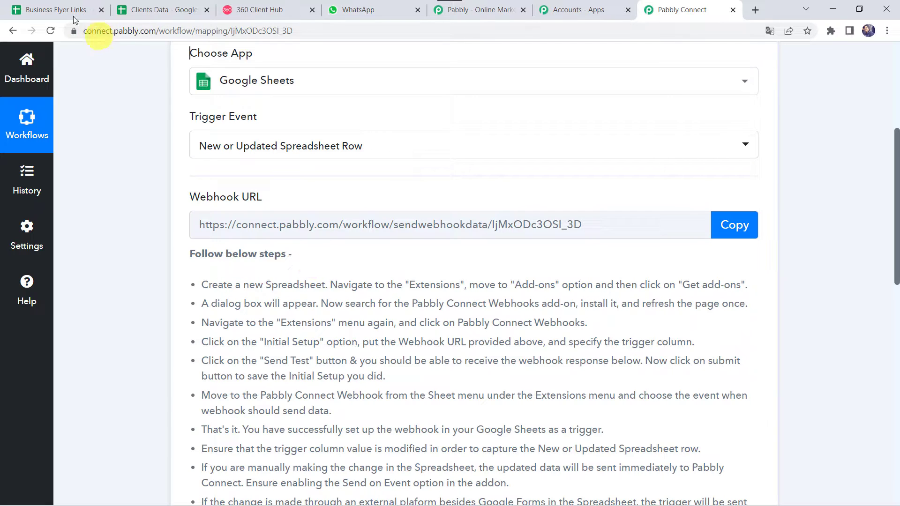
click(55, 5)
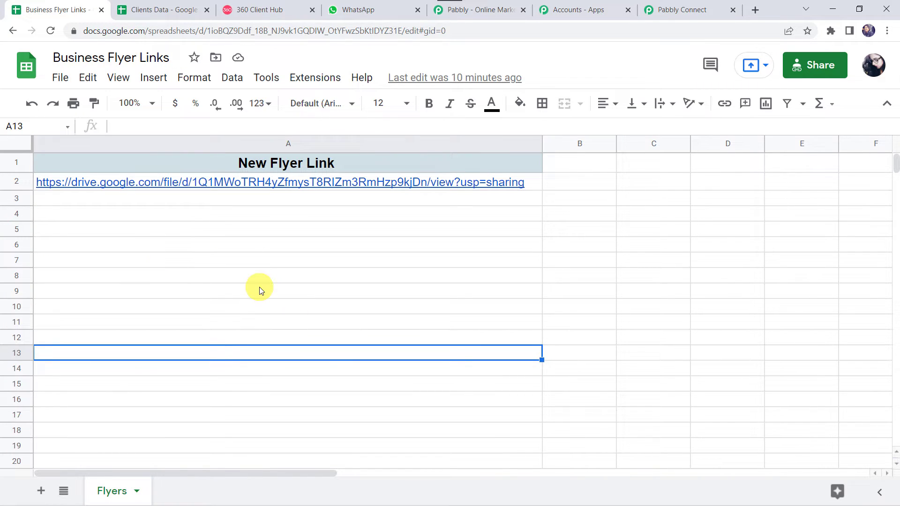
Confirm the Pabbly Connect Webhooks add-on is installed from the marketplace, then reload the spreadsheet.
click(310, 80)
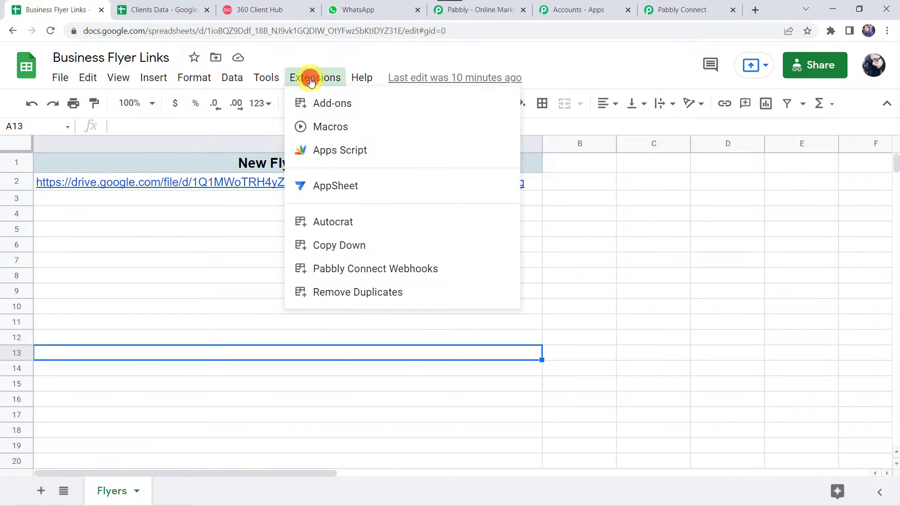
mouse_move(336, 107)
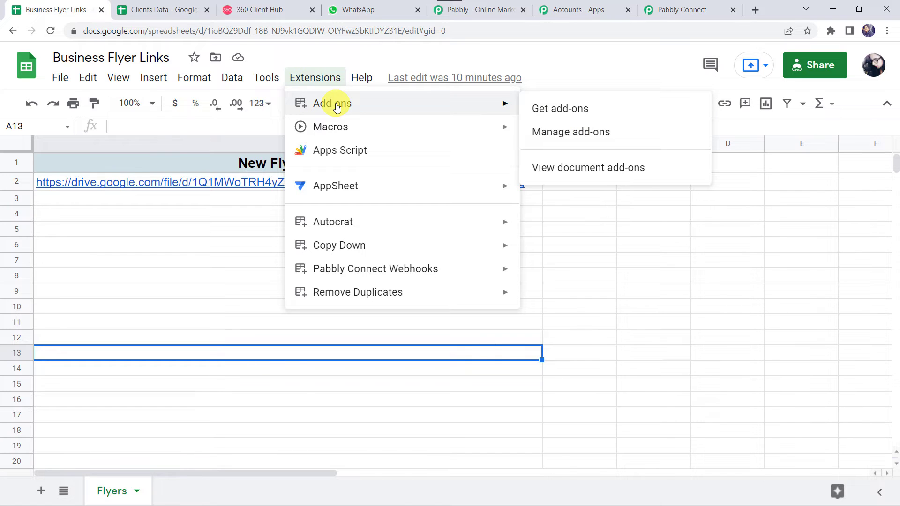
click(587, 116)
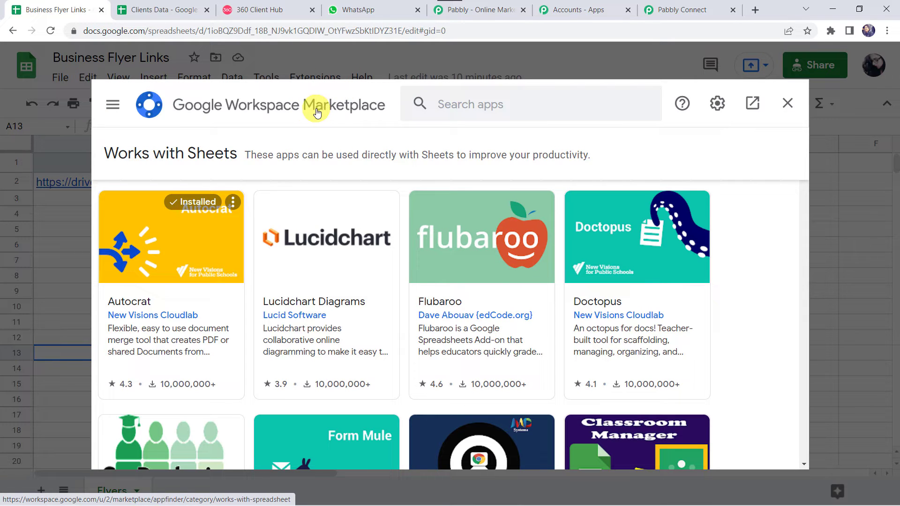
click(499, 113)
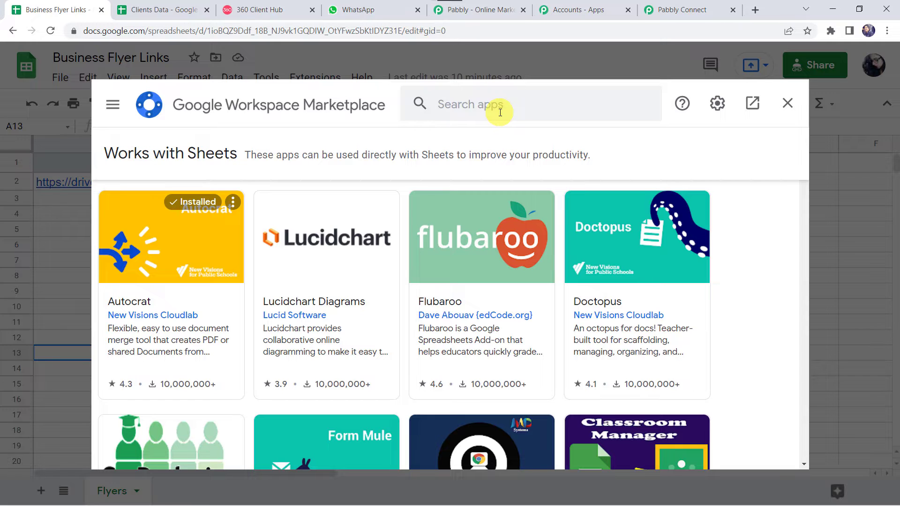
click(453, 100)
text(Pabbly)
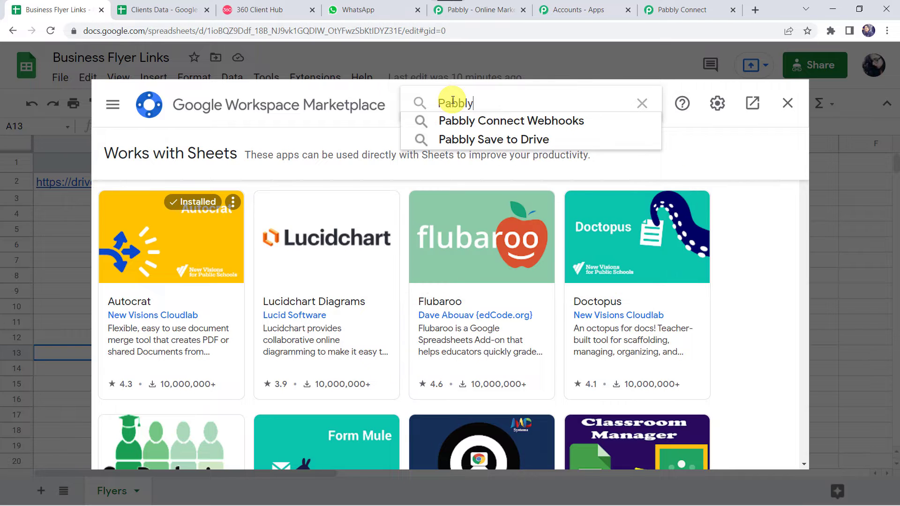
click(500, 120)
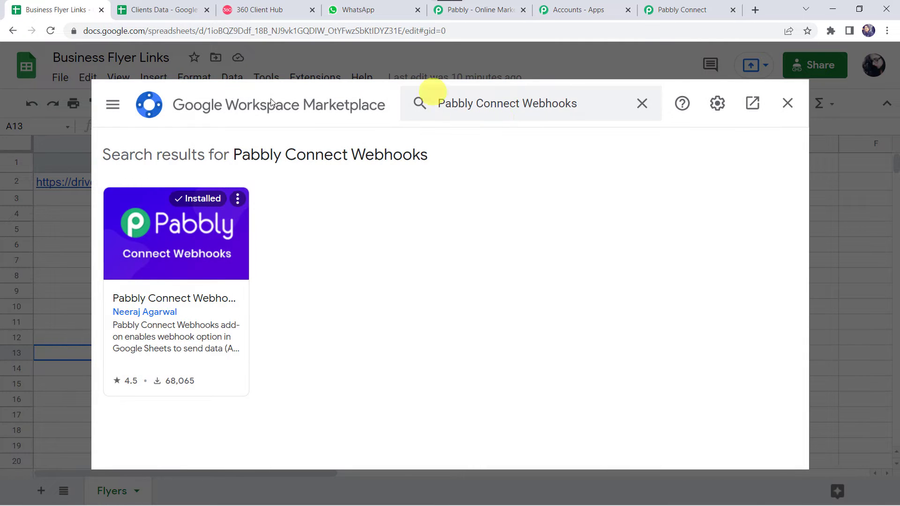
click(222, 249)
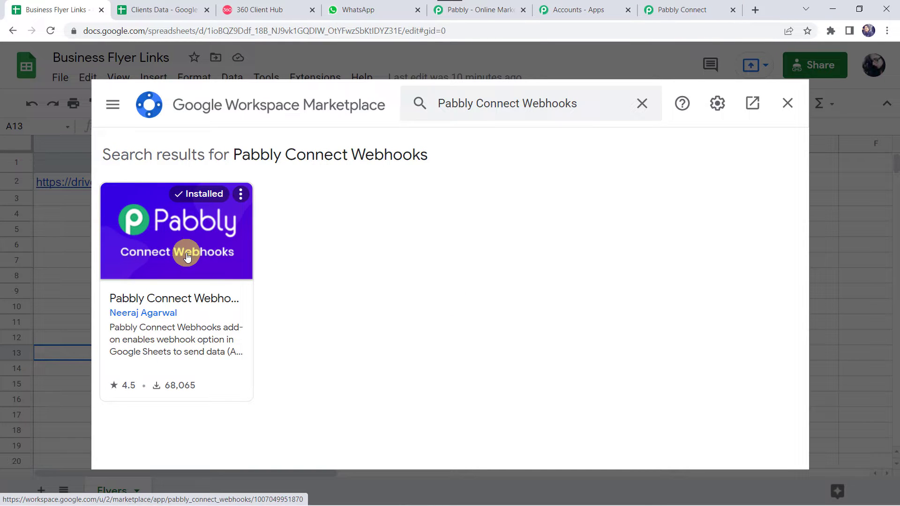
click(780, 109)
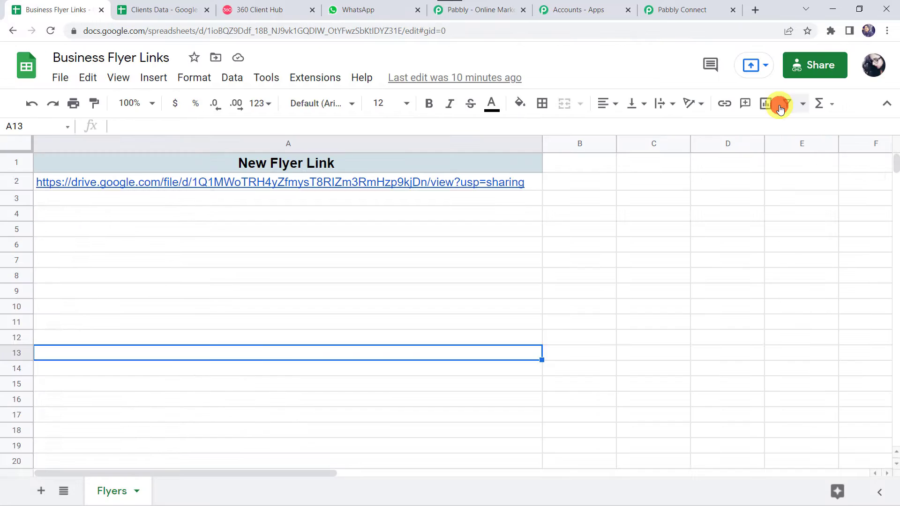
click(52, 32)
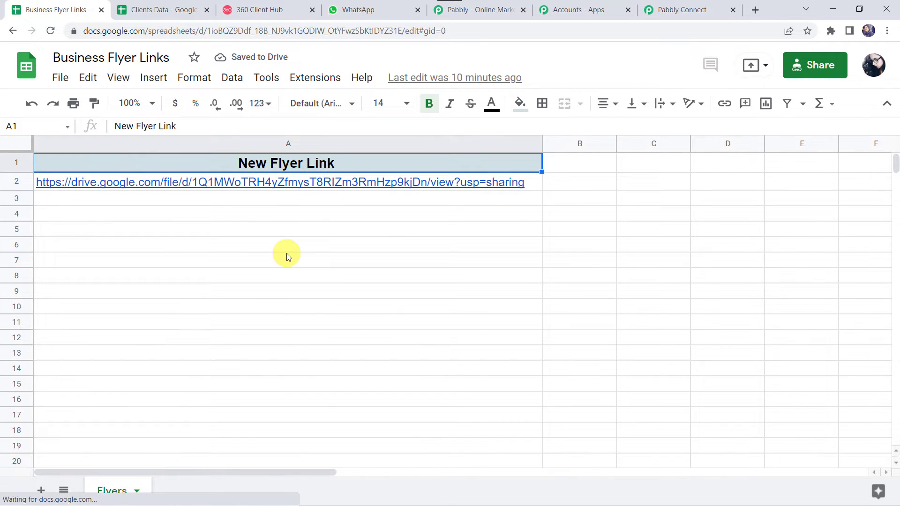
Paste the trigger's Pabbly webhook URL into the add-on's Initial setup.
click(317, 82)
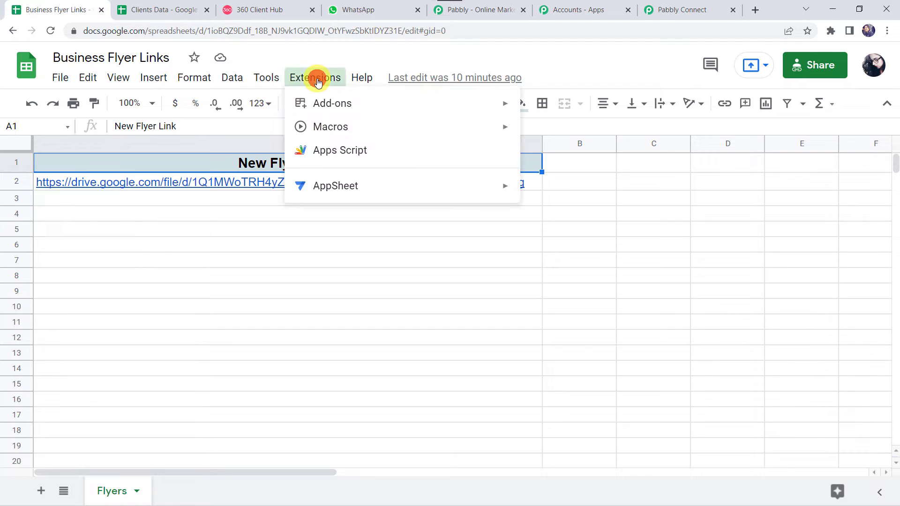
mouse_move(365, 273)
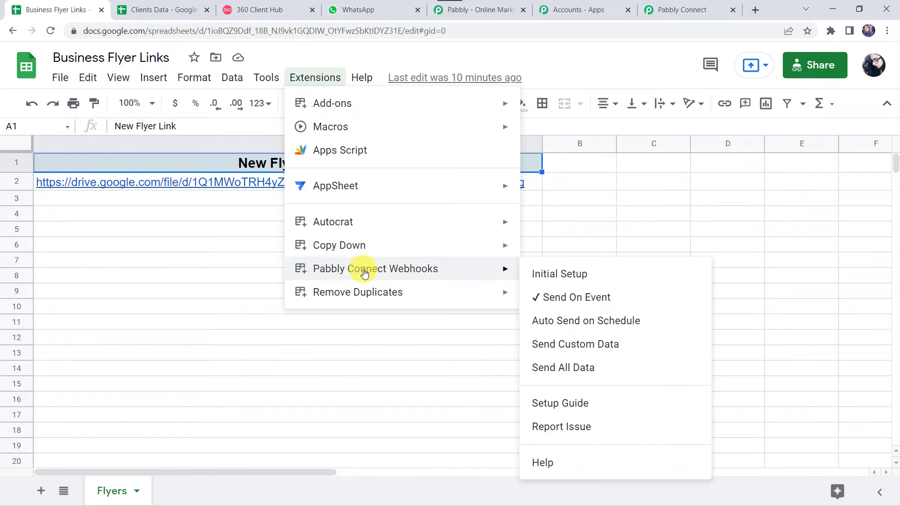
click(564, 281)
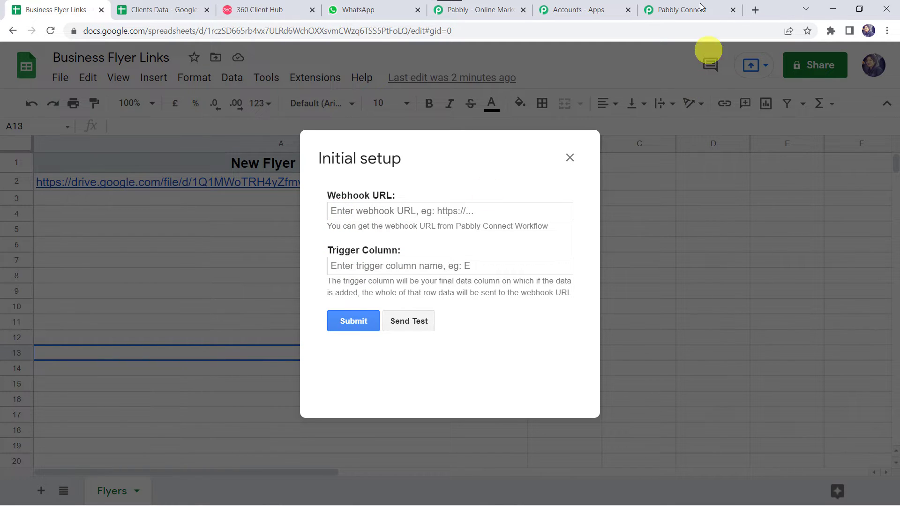
click(687, 8)
click(735, 224)
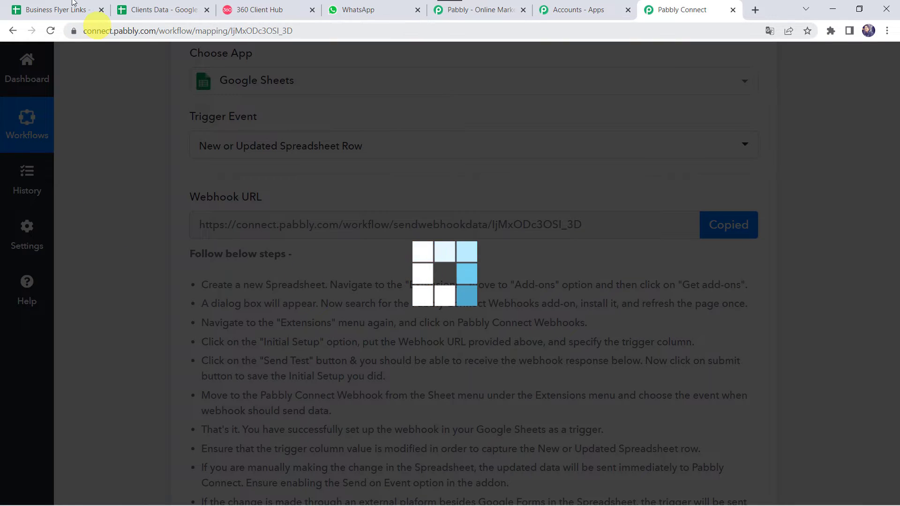
click(58, 9)
click(354, 212)
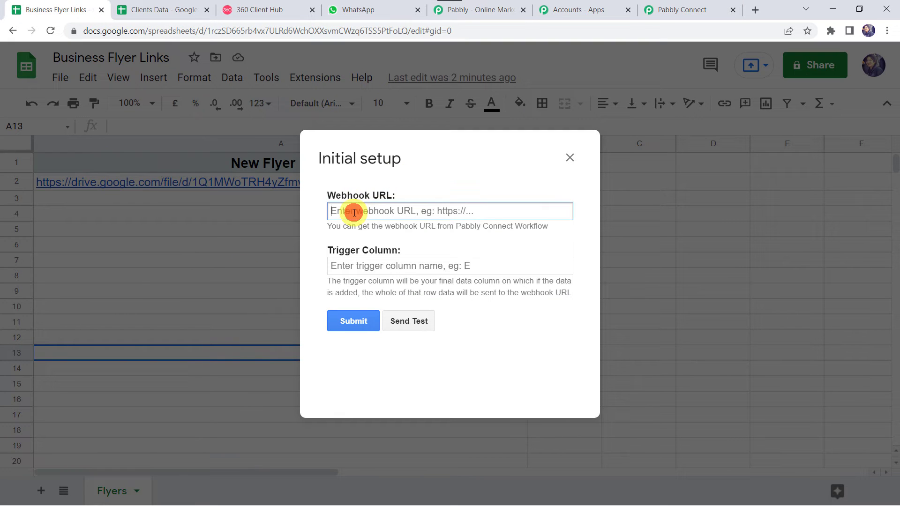
key(ctrl+v)
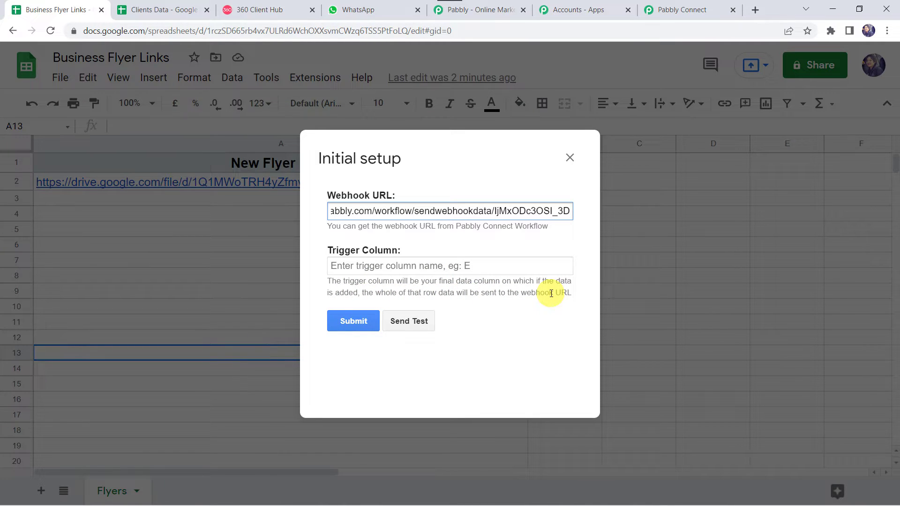
Set the trigger column to A, send a test row, and submit the setup.
drag(367, 165, 589, 176)
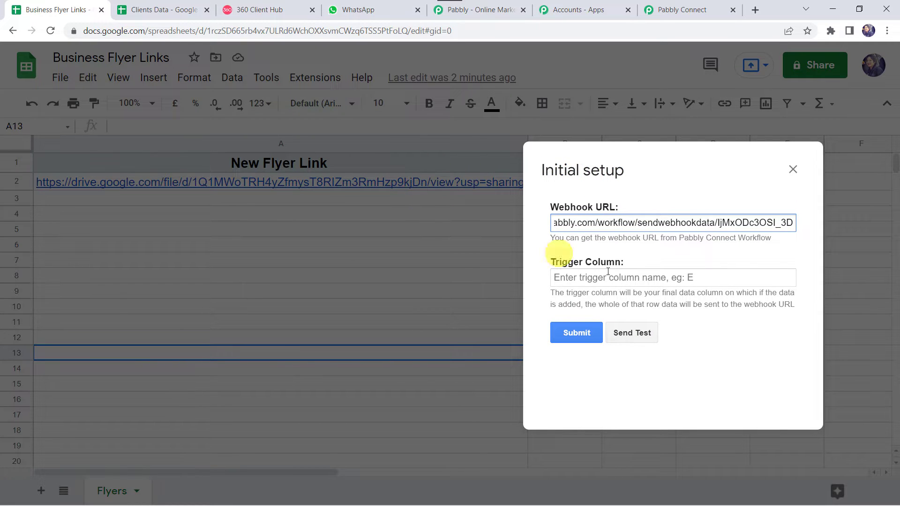
click(588, 276)
text(A)
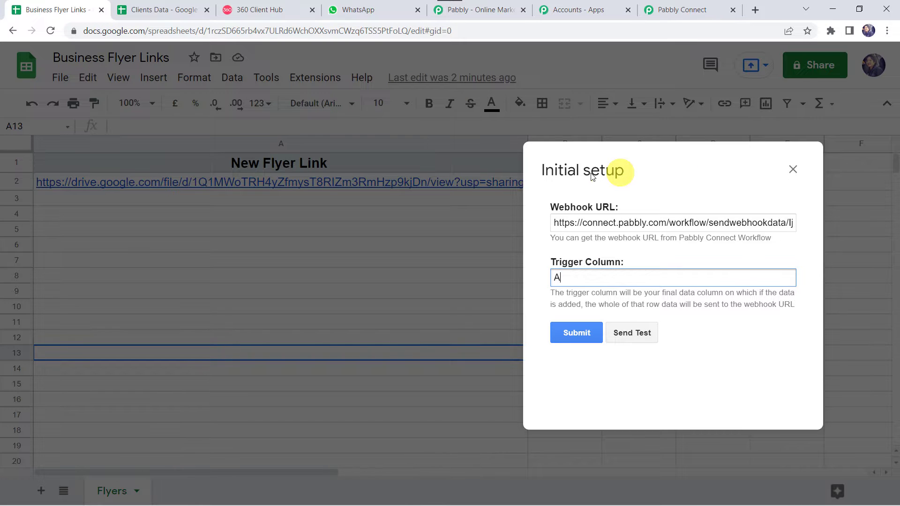
drag(609, 172, 323, 171)
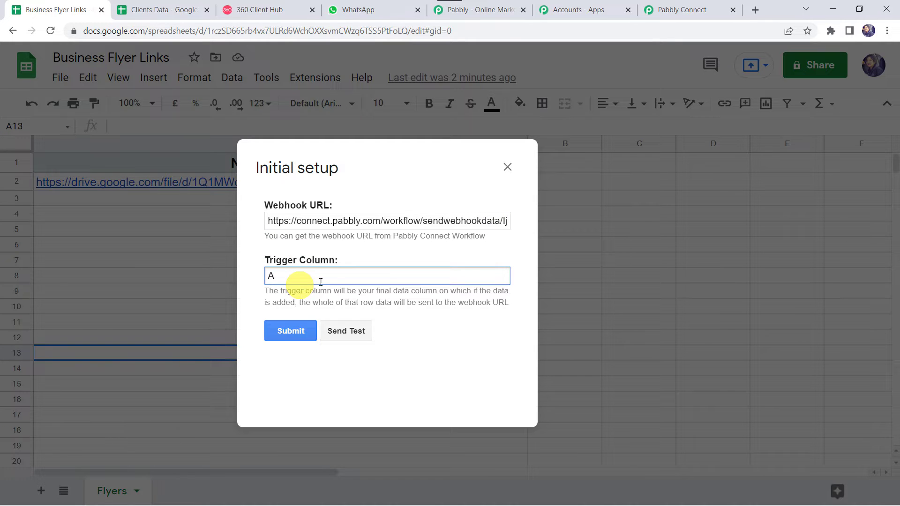
click(354, 331)
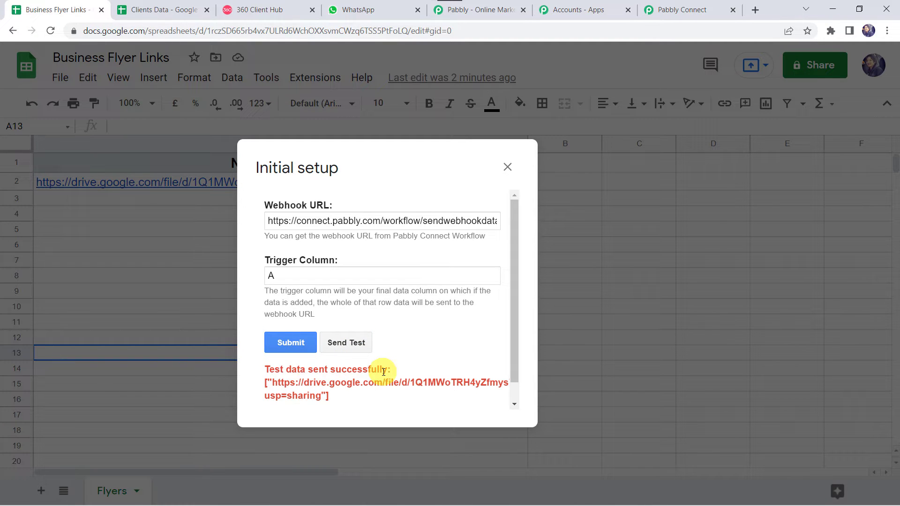
click(286, 347)
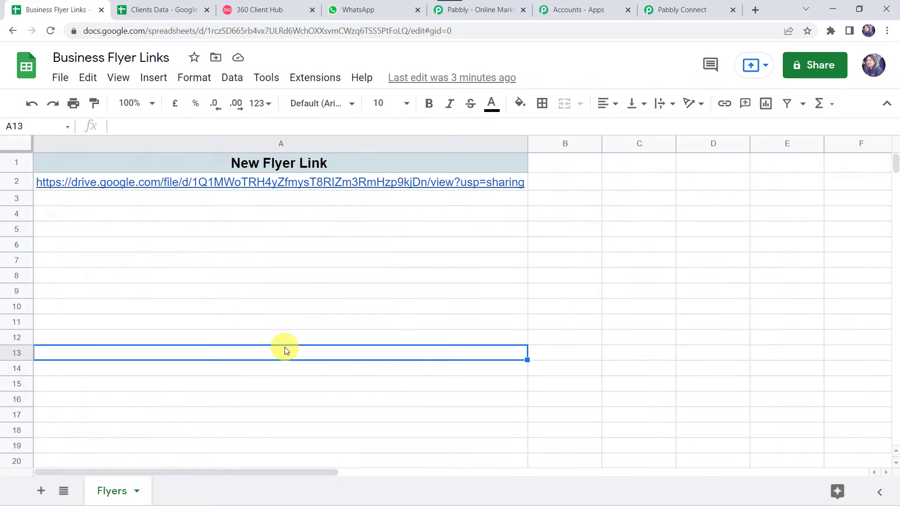
click(285, 349)
Enable Send On Event in the Pabbly Connect Webhooks add-on and verify its checkmark.
click(315, 75)
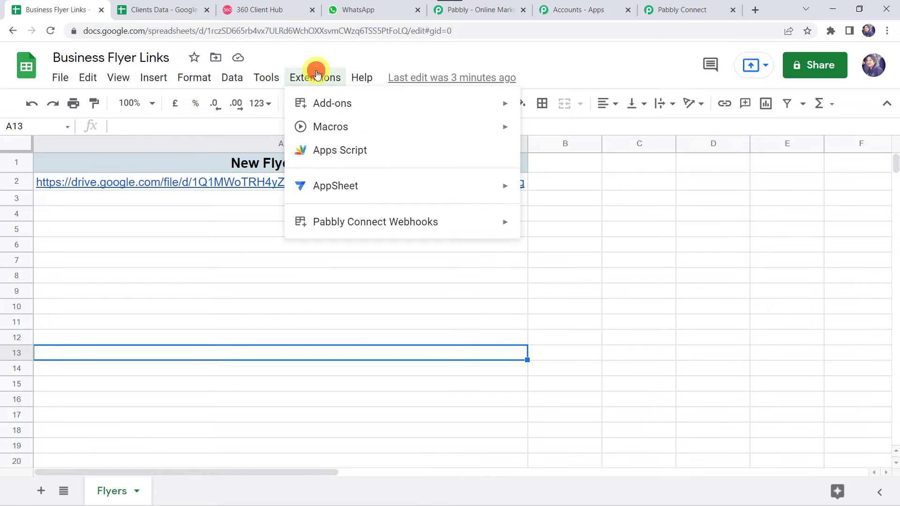
mouse_move(340, 222)
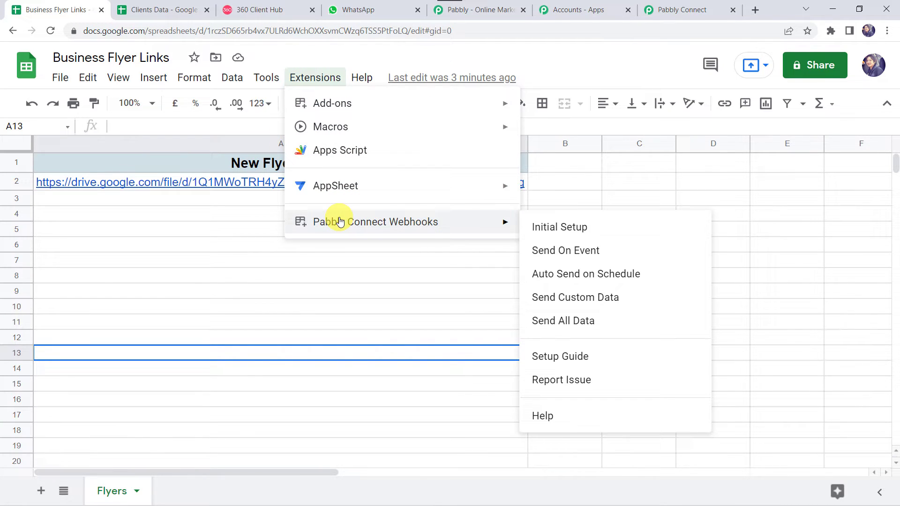
click(571, 252)
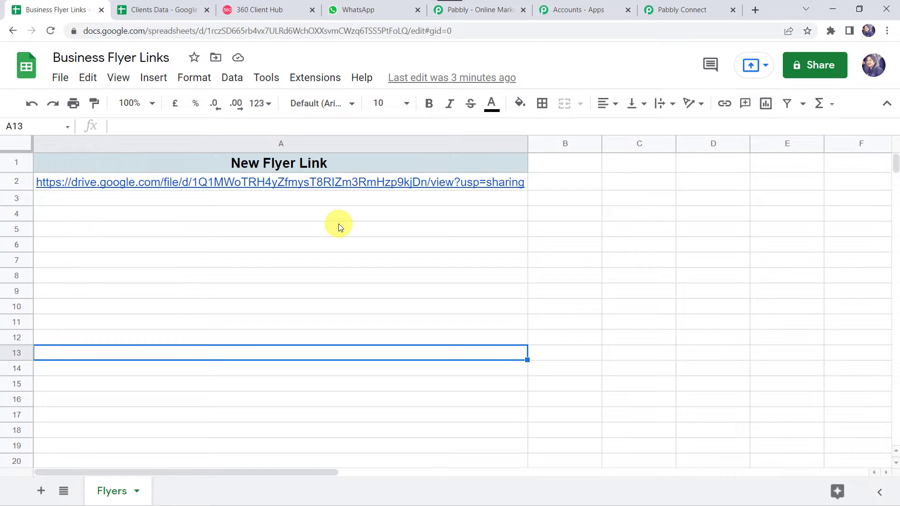
click(315, 75)
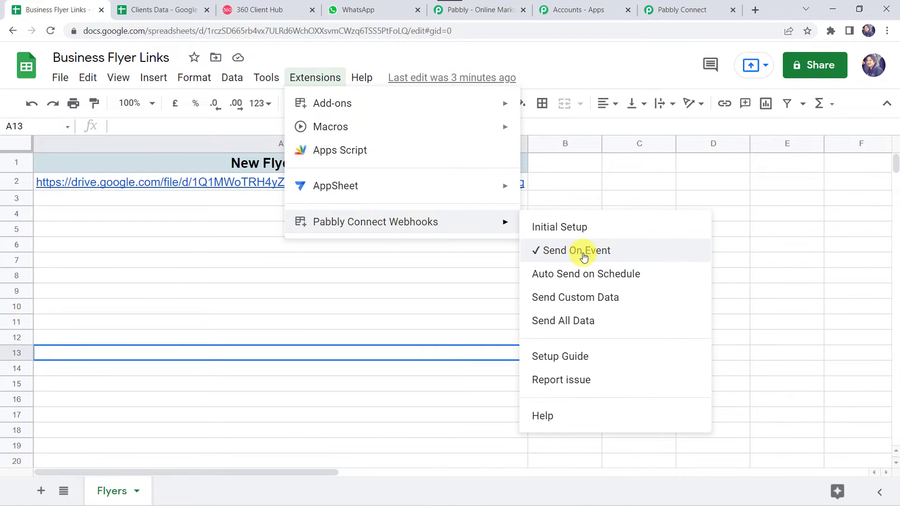
click(767, 200)
Review the captured webhook response and enlarge the New Flyer Link value to show the full URL.
click(684, 7)
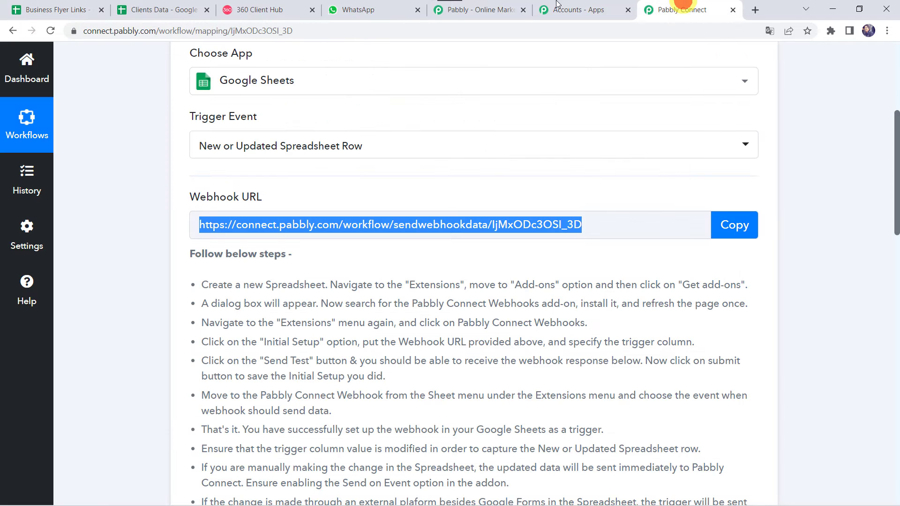
click(155, 395)
scroll(156, 395, down, 8)
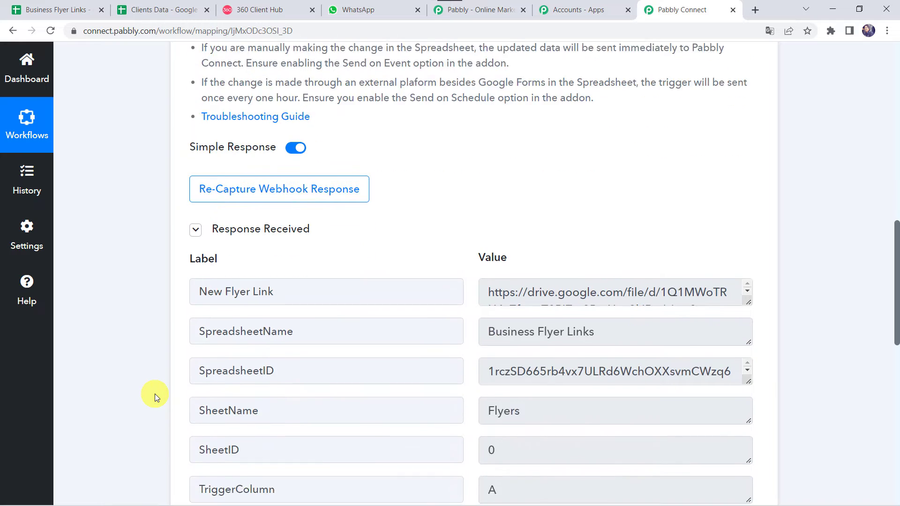
scroll(155, 394, down, 2)
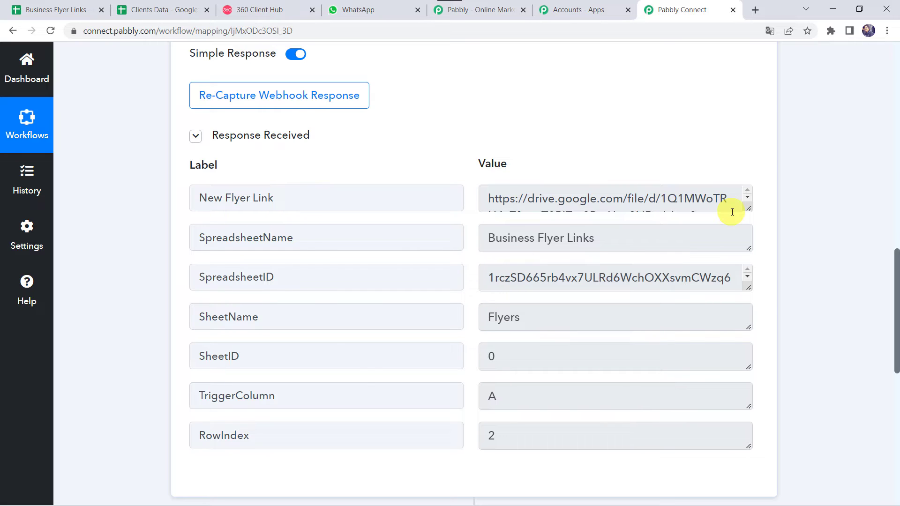
drag(750, 210, 750, 265)
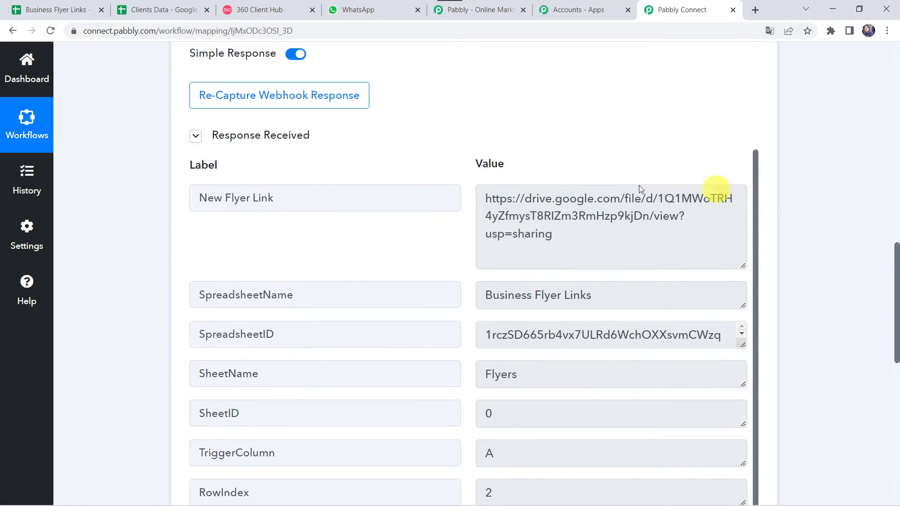
scroll(553, 281, down, 1)
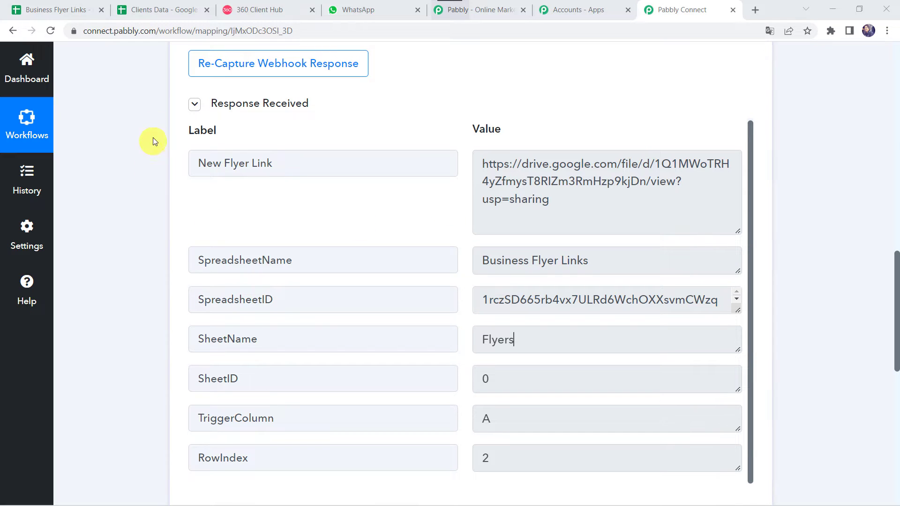
click(163, 14)
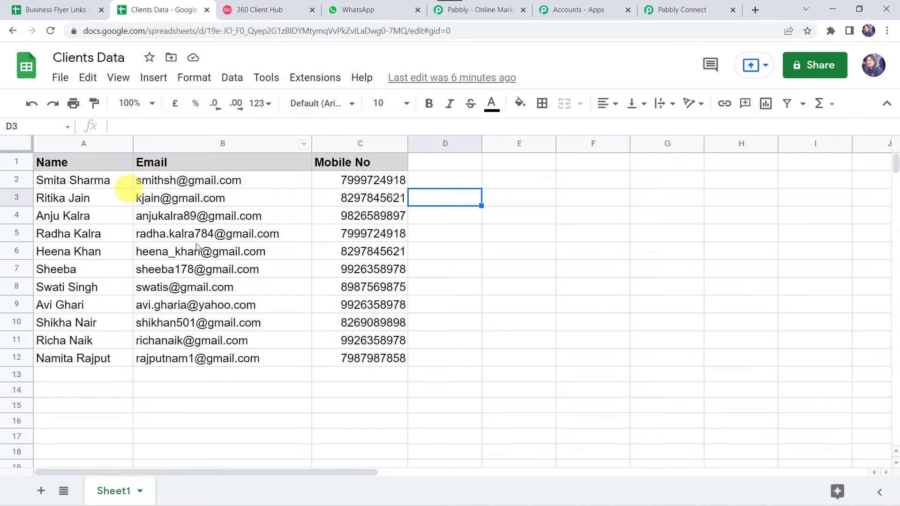
click(693, 15)
scroll(120, 347, down, 9)
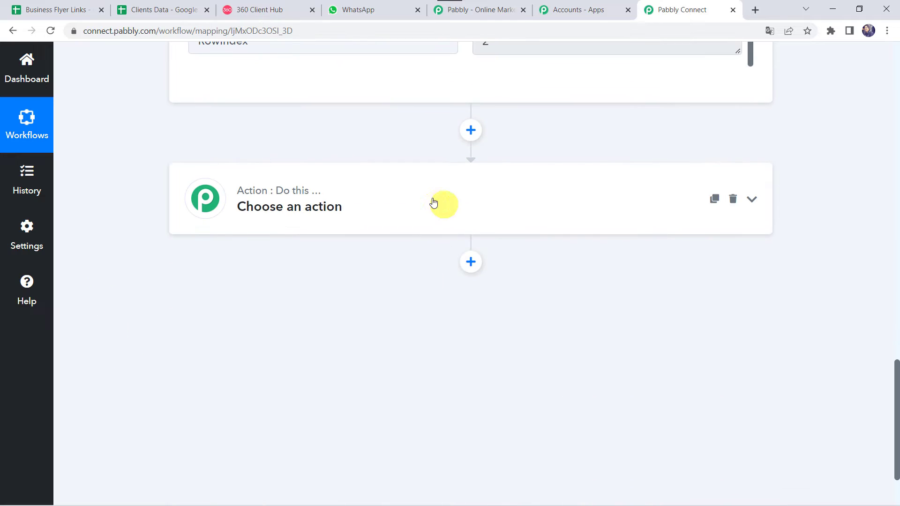
Set the action step to Google Sheets with the Get Row(s) event.
click(409, 203)
click(255, 288)
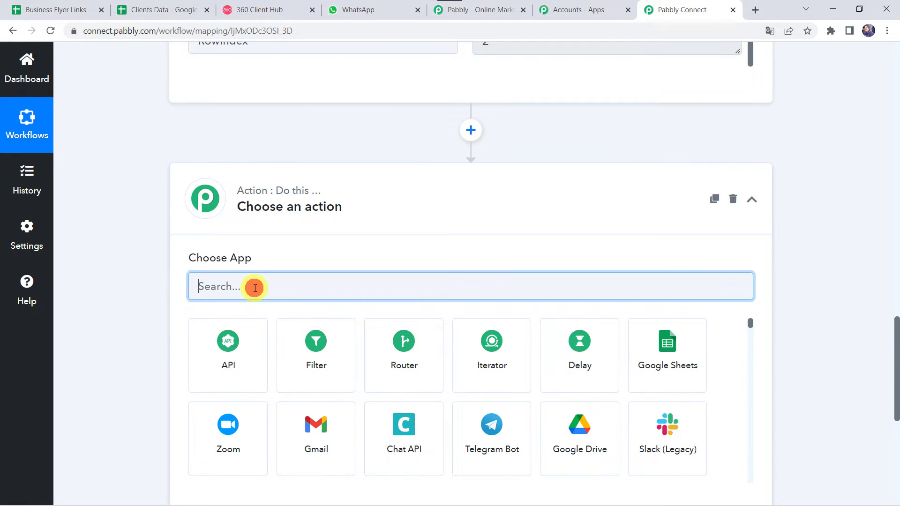
text(Goo)
click(230, 347)
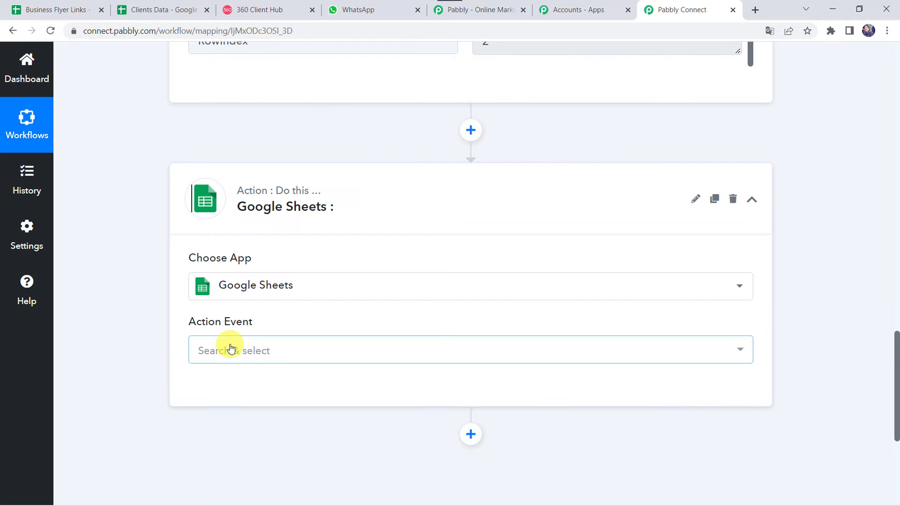
click(232, 349)
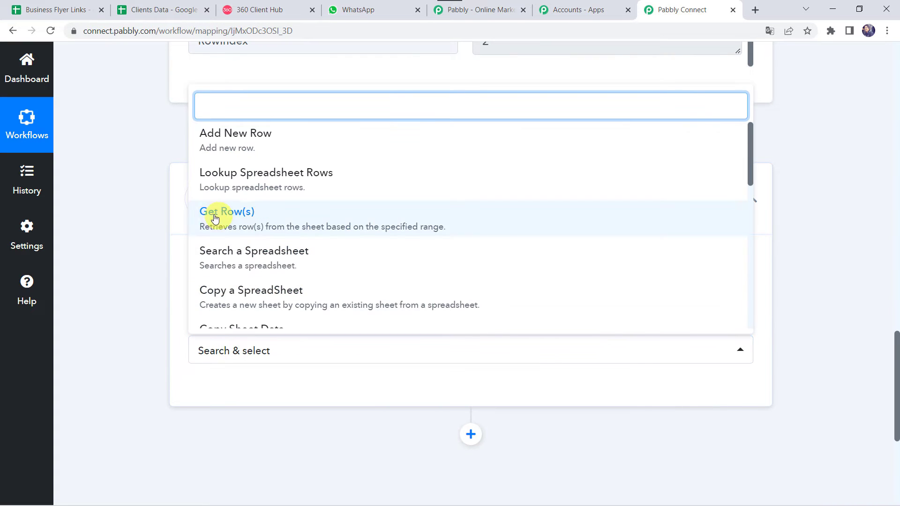
click(242, 217)
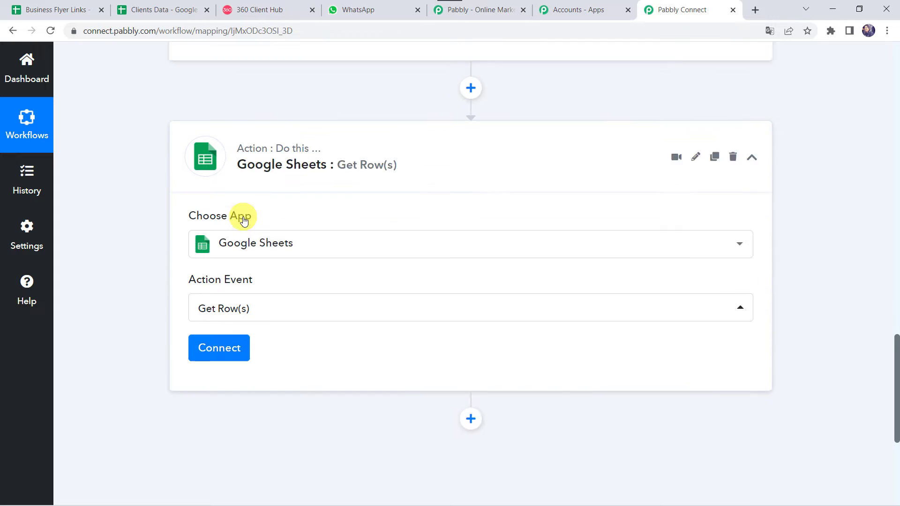
scroll(244, 220, down, 1)
Add a new Google Sheets connection and authorise access with the Google account.
click(210, 300)
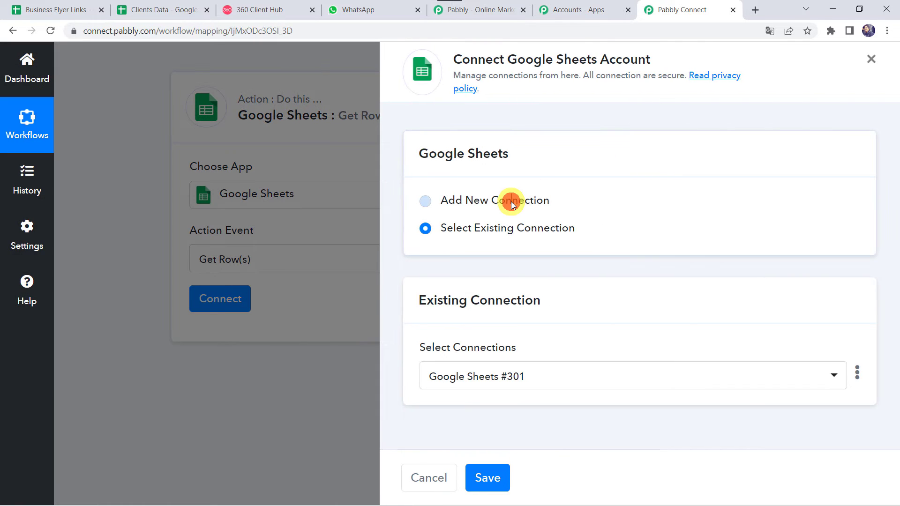
click(512, 202)
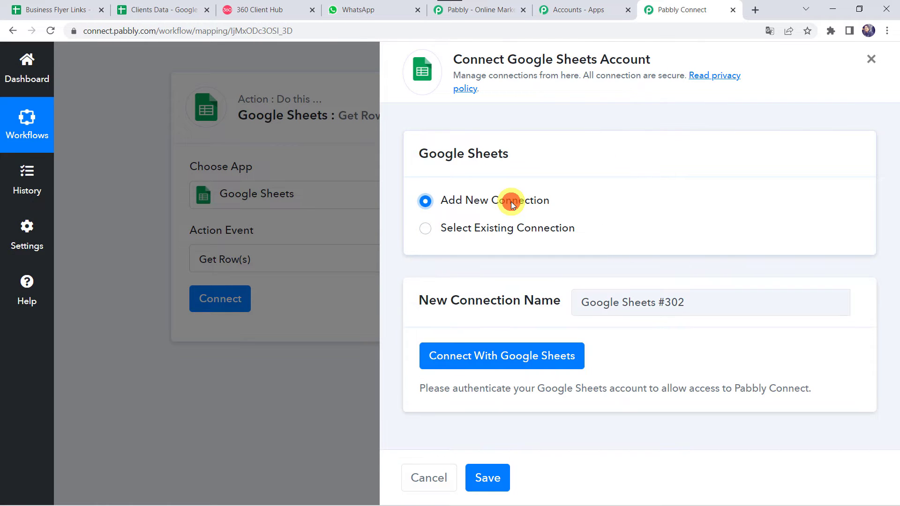
click(495, 360)
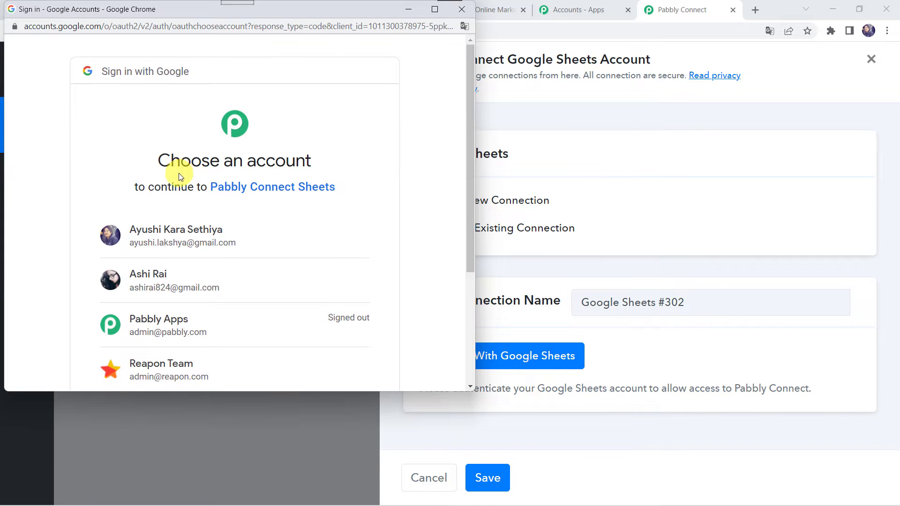
click(167, 233)
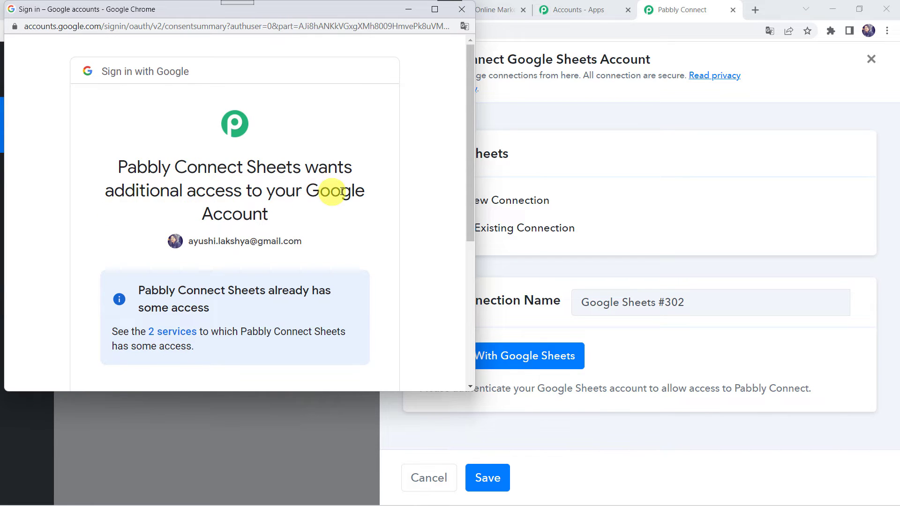
scroll(258, 213, down, 5)
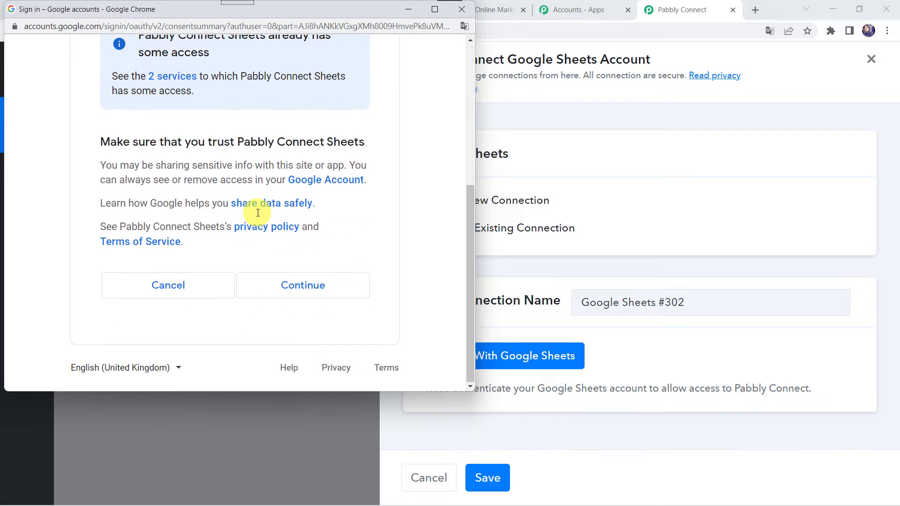
click(302, 287)
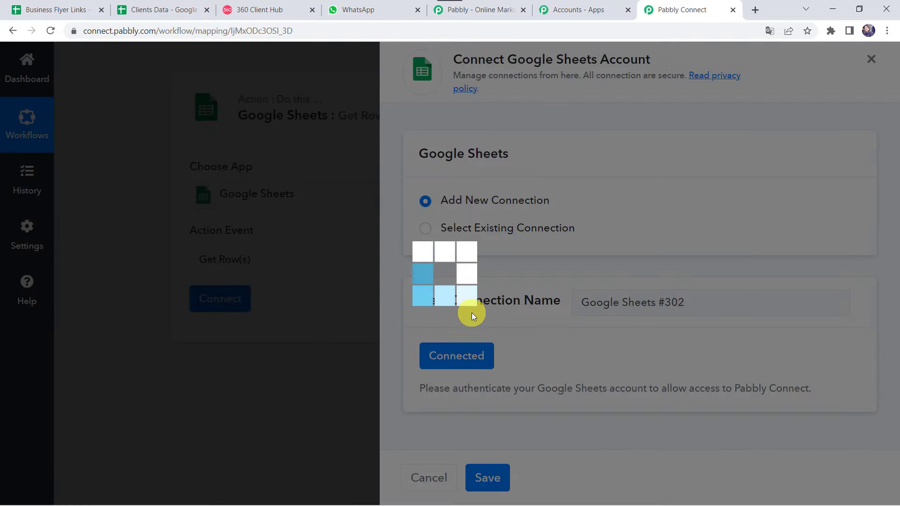
click(472, 313)
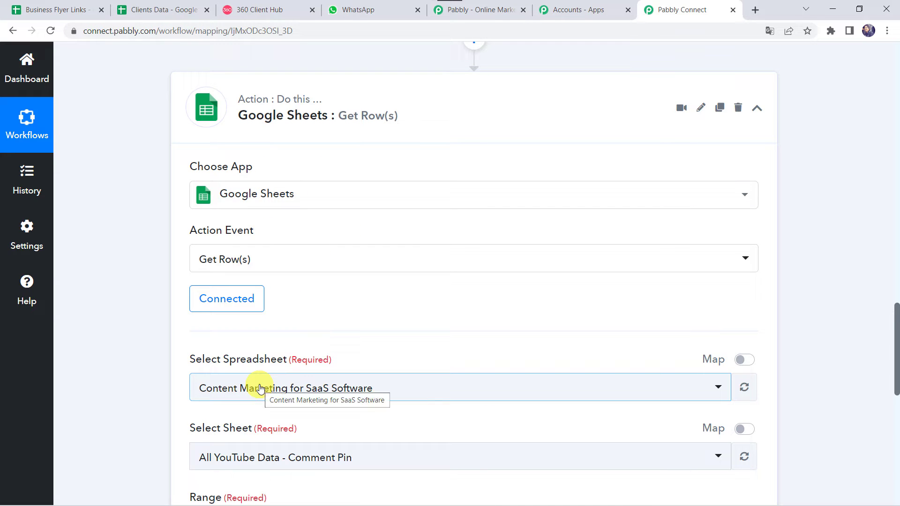
Choose the Clients Data spreadsheet and its Sheet1 for the Get Row(s) action.
scroll(260, 365, down, 2)
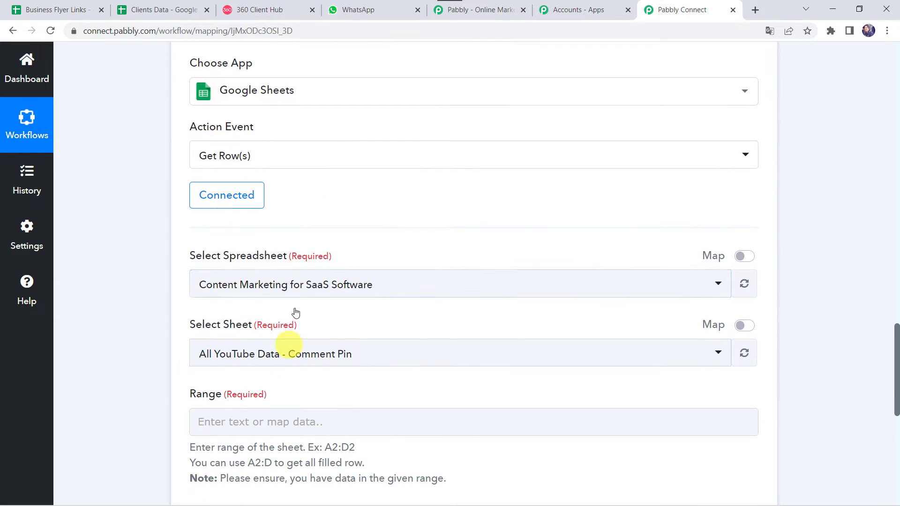
click(244, 285)
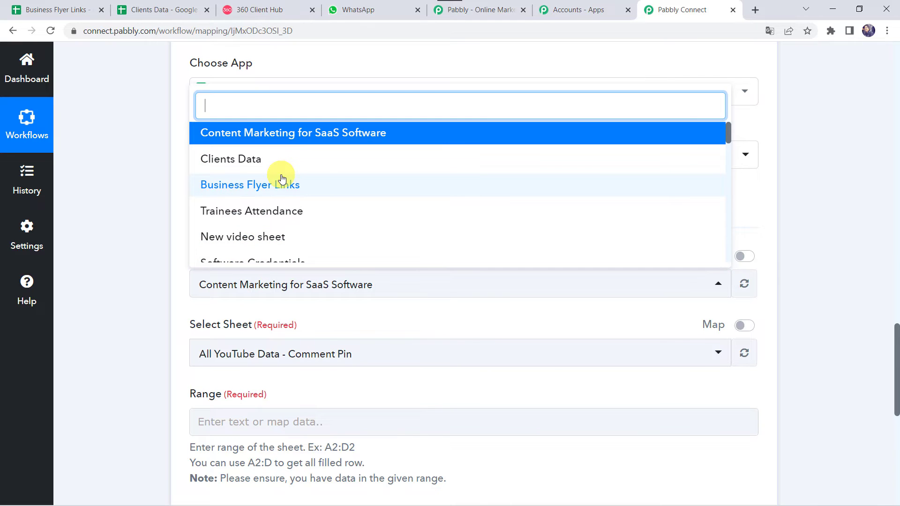
scroll(277, 175, down, 3)
scroll(281, 177, up, 3)
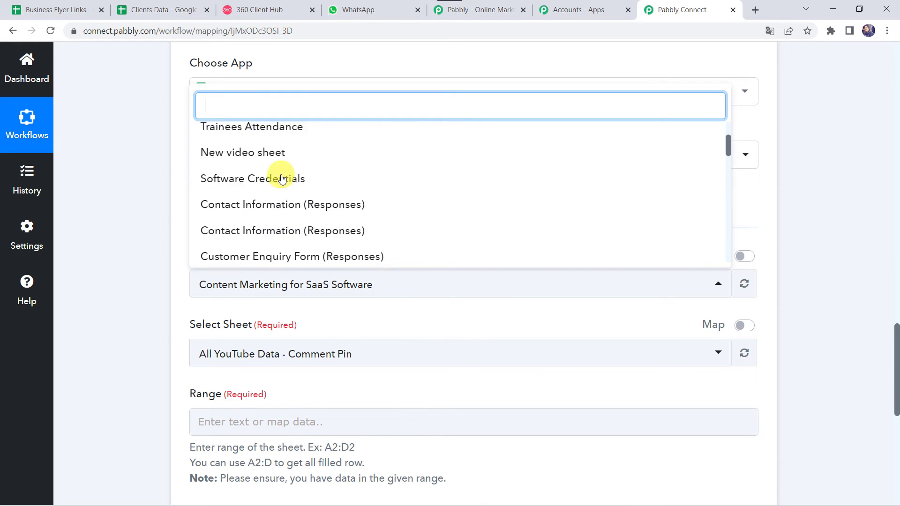
click(173, 5)
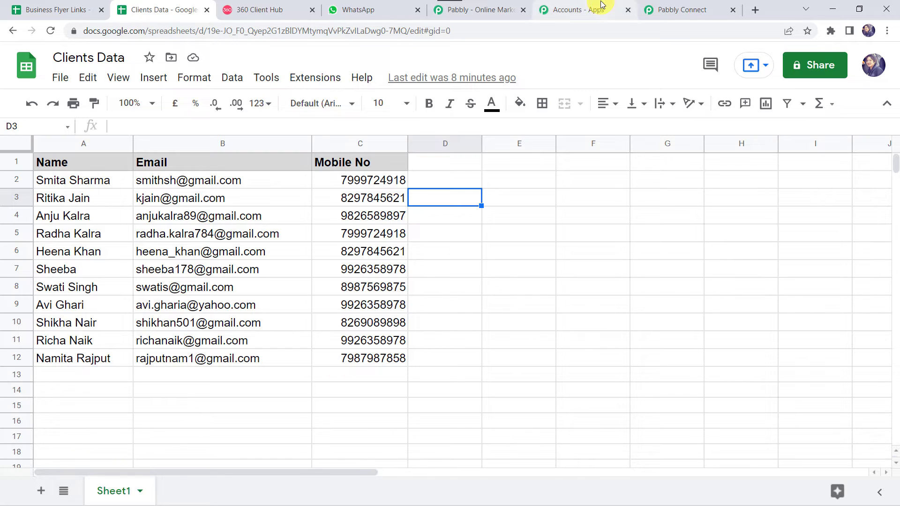
click(668, 8)
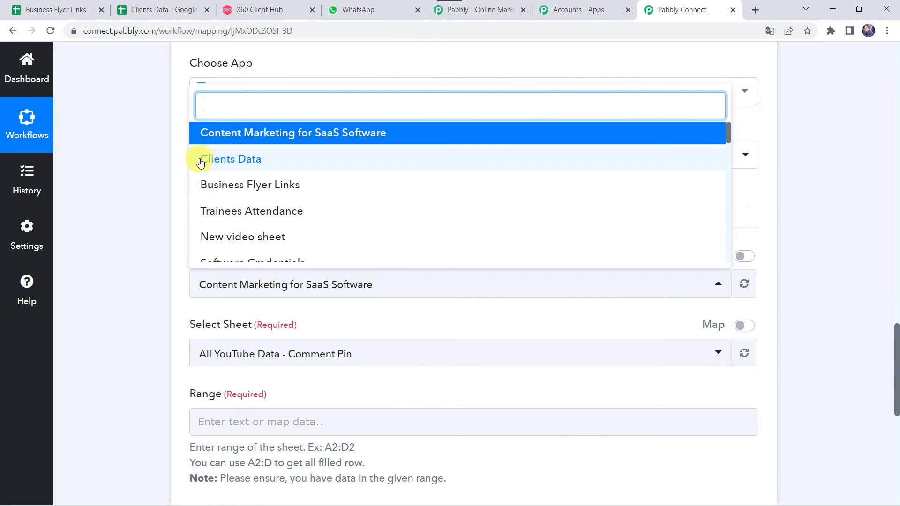
click(234, 170)
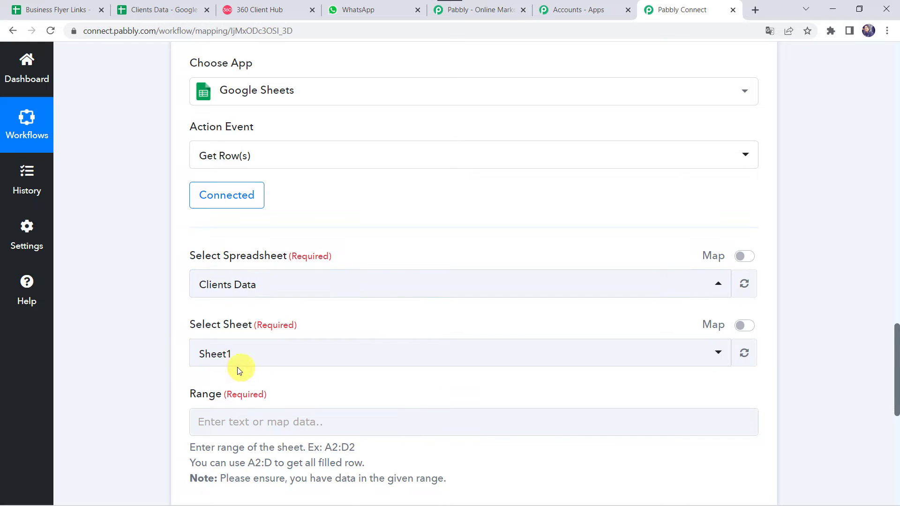
click(248, 356)
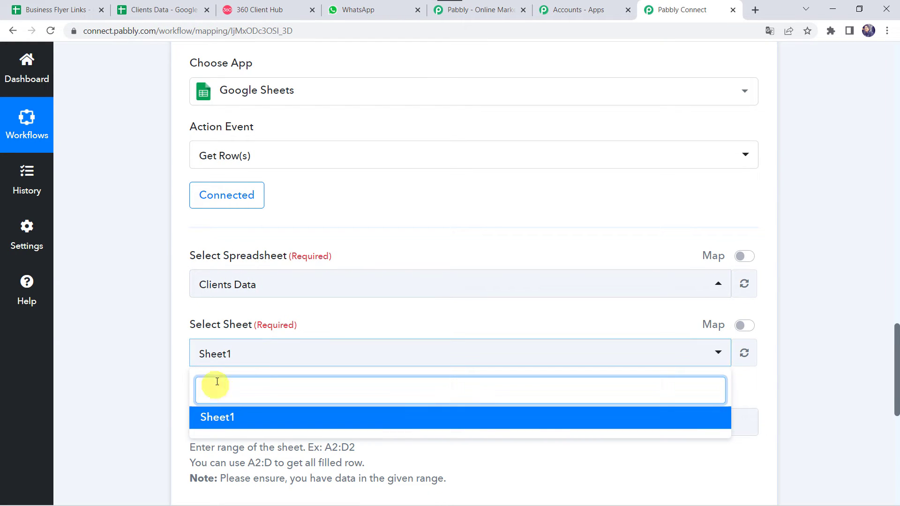
click(248, 416)
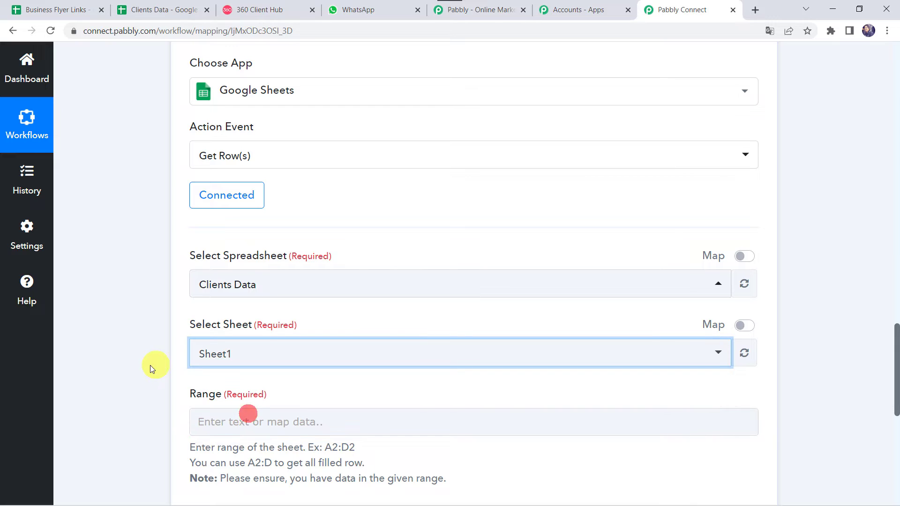
scroll(147, 366, down, 3)
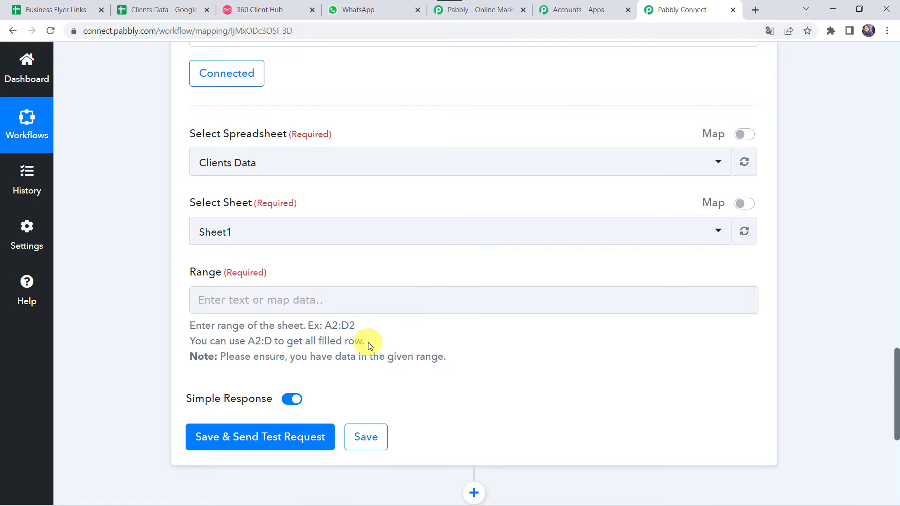
click(164, 9)
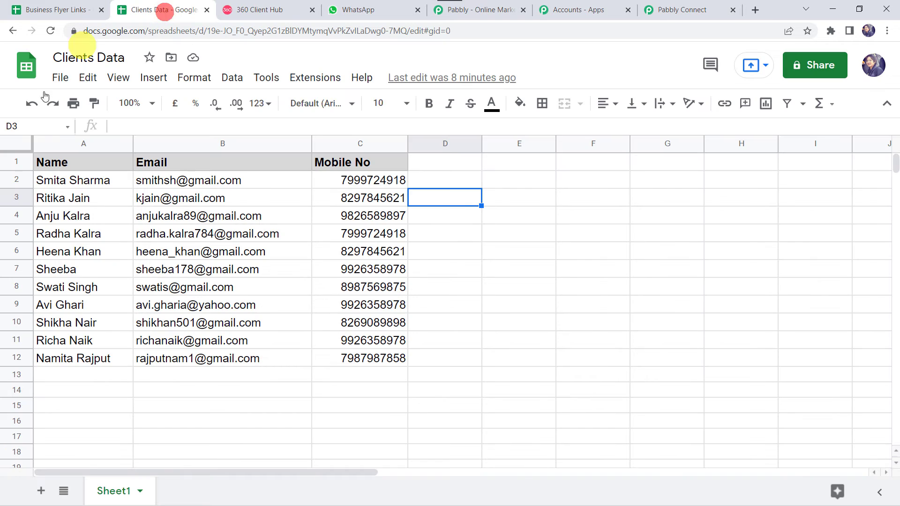
Verify the client records occupy A2:C12 in Clients Data, starting at cell A2.
mouse_move(55, 181)
mouse_down()
mouse_move(287, 257)
mouse_move(353, 364)
mouse_up()
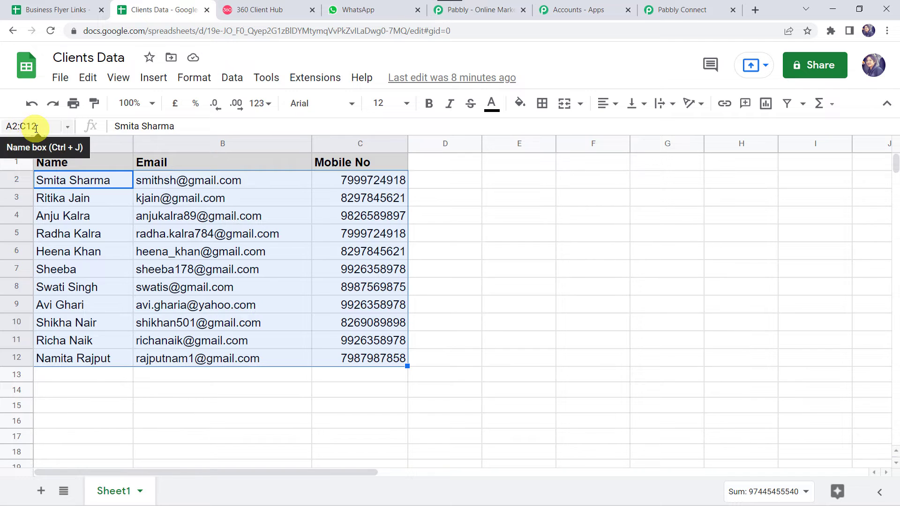
click(274, 418)
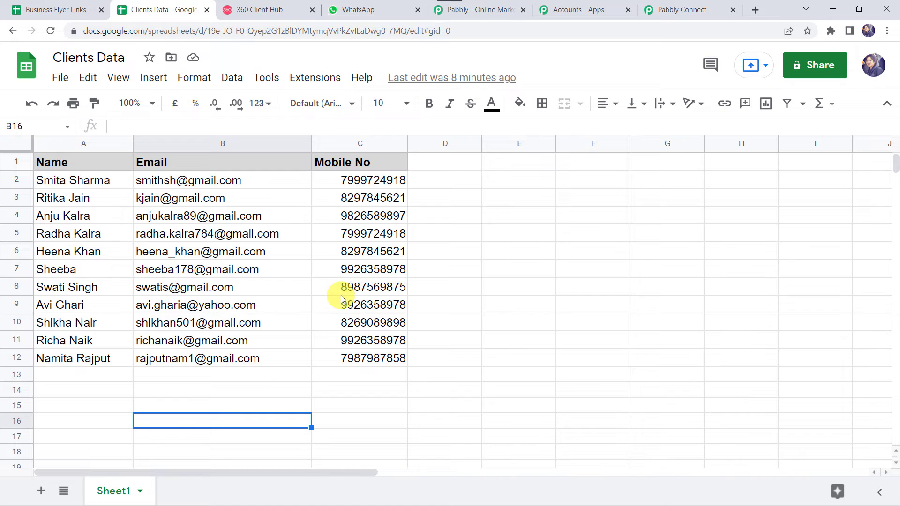
click(73, 186)
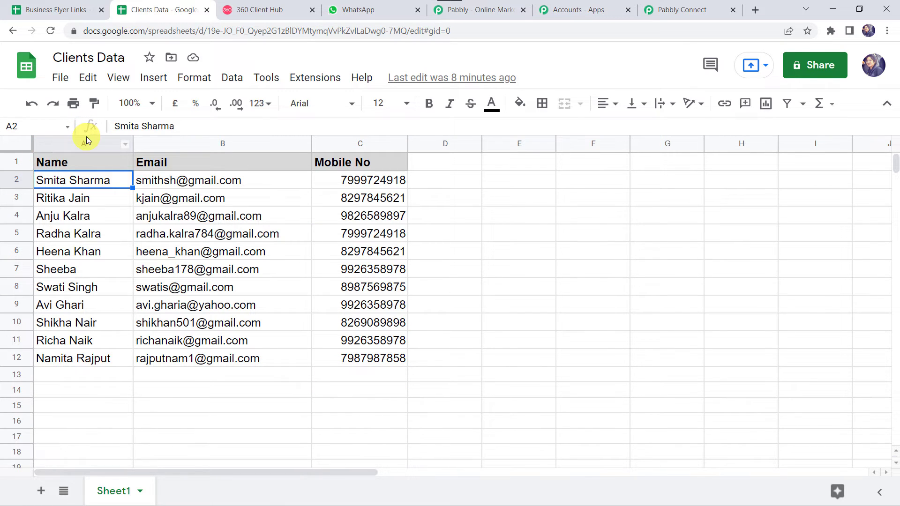
click(676, 9)
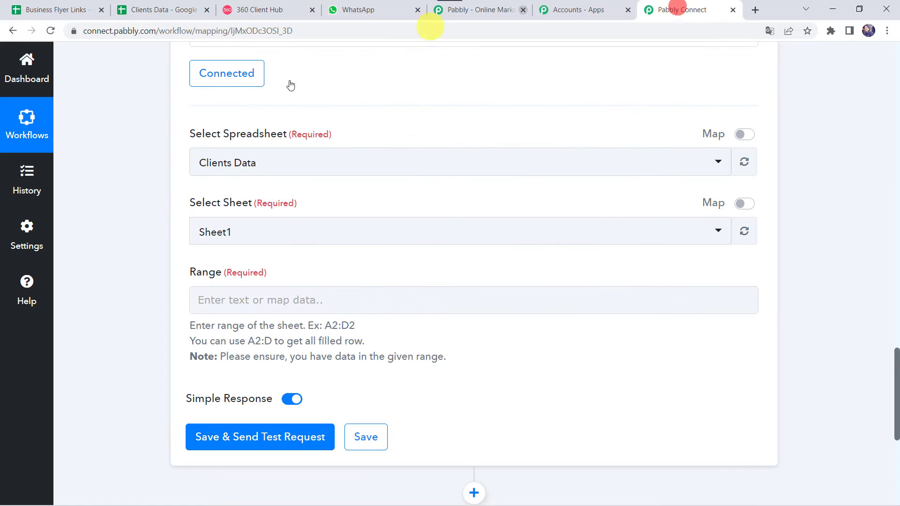
Enter A2:C as the Get Row(s) range and switch the Simple Response toggle off.
click(234, 306)
text(A2:C)
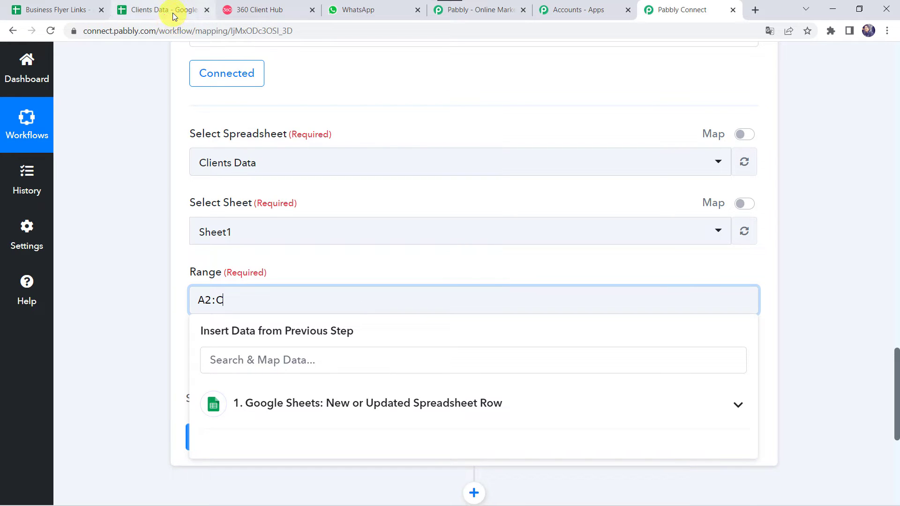
click(110, 330)
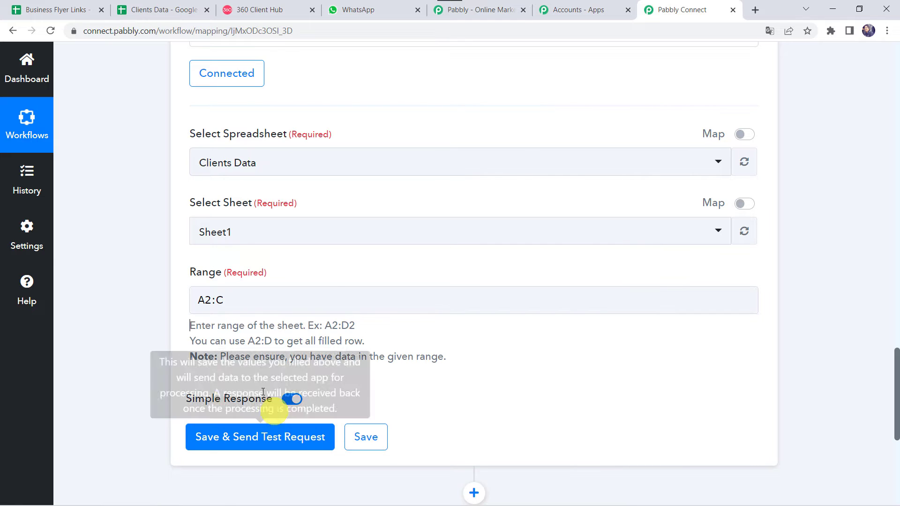
mouse_move(209, 396)
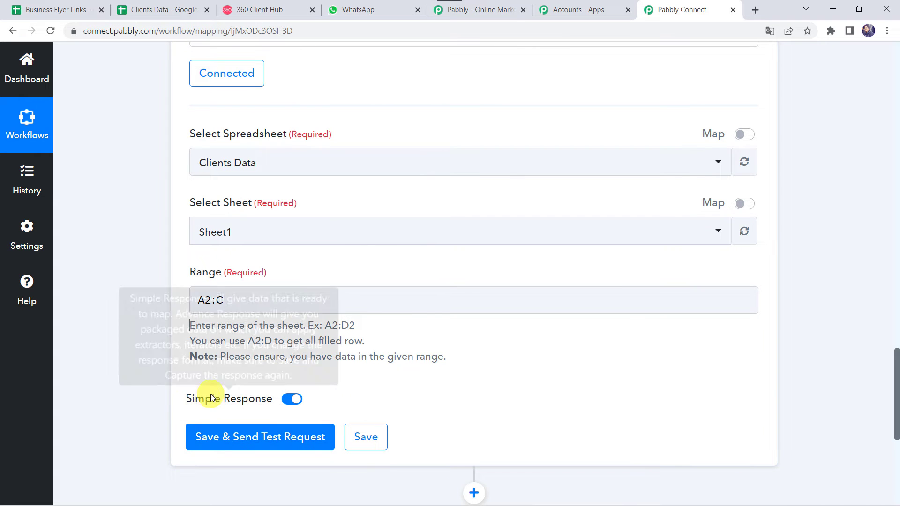
click(287, 401)
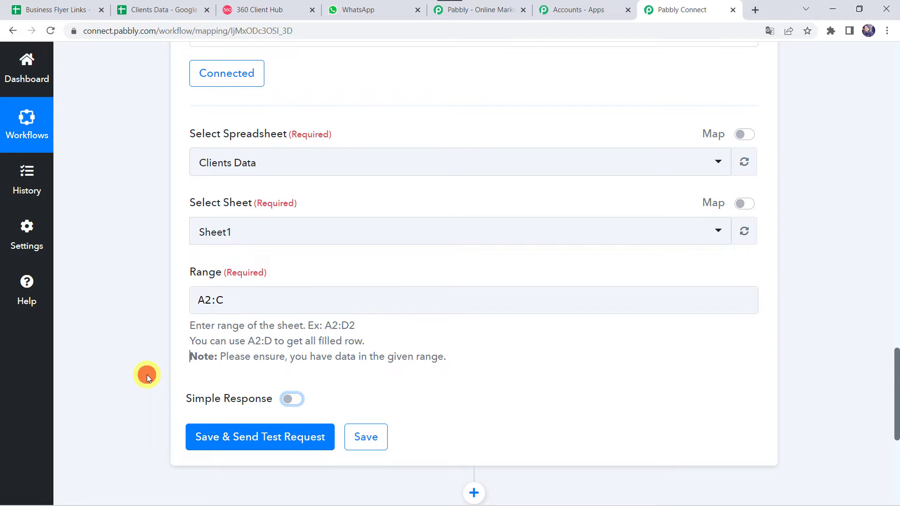
Check the Clients Data spreadsheet's columns, then return to the workflow setup.
click(159, 6)
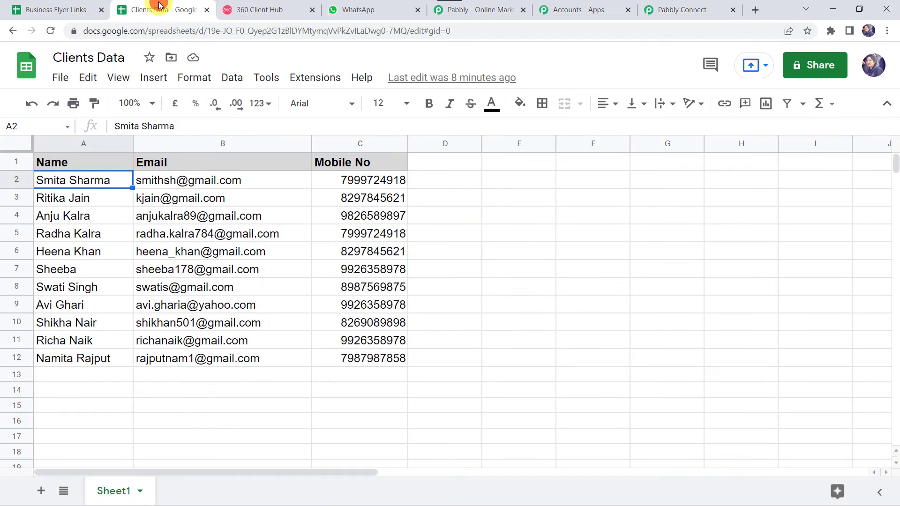
mouse_move(198, 195)
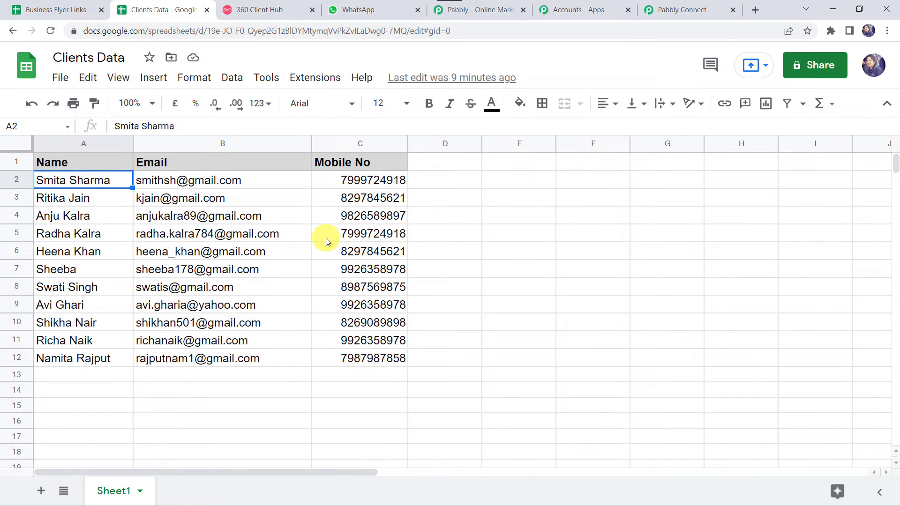
mouse_move(277, 252)
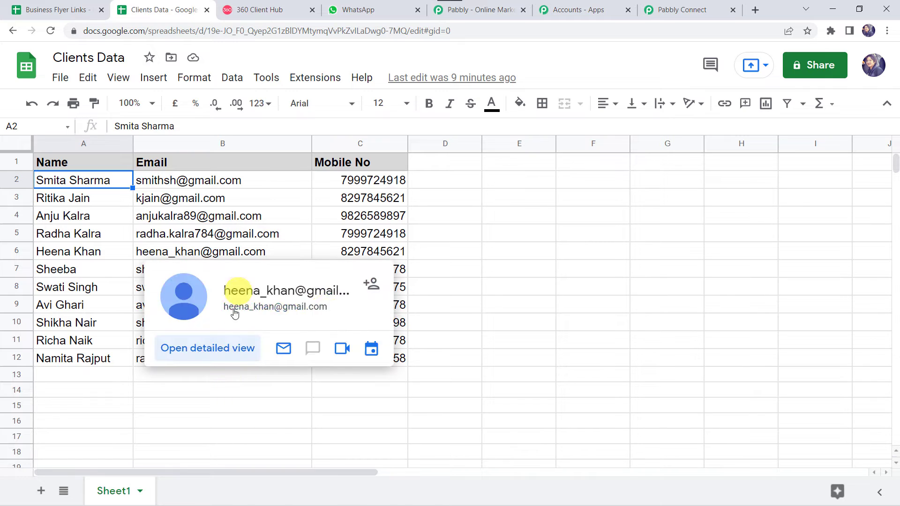
click(687, 7)
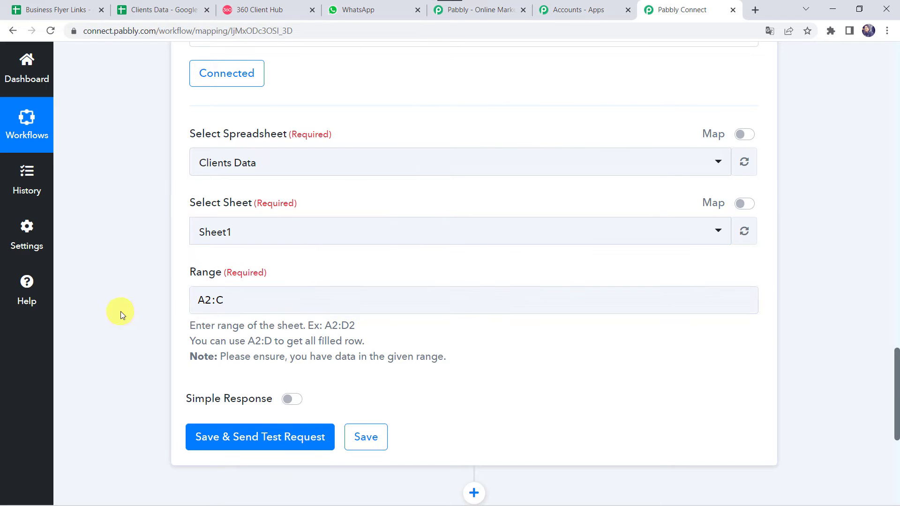
scroll(119, 307, down, 3)
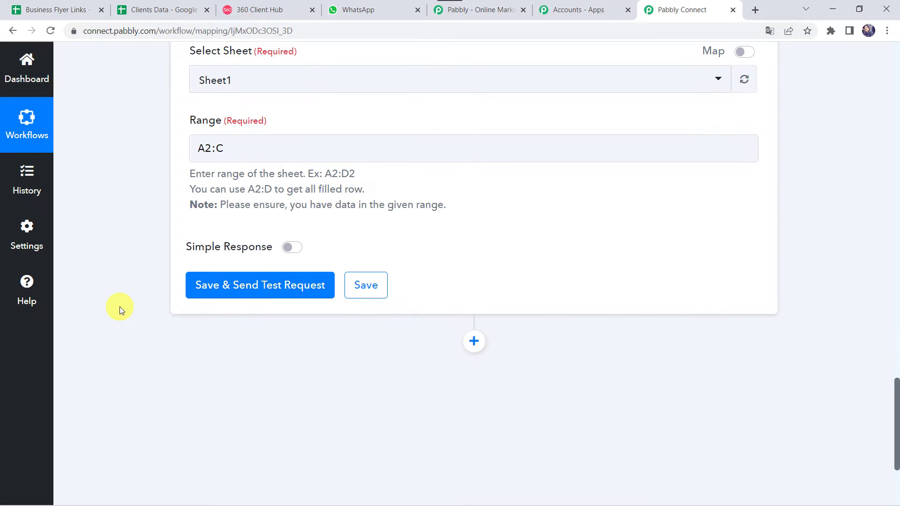
Send the Get Row(s) test and enlarge the Response Result box to read every client's Name, Email and Mobile No.
click(267, 296)
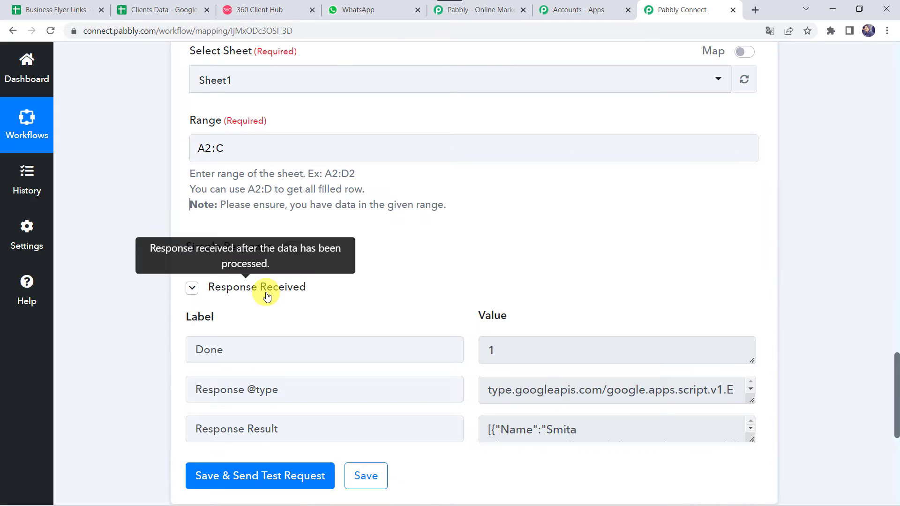
scroll(86, 315, down, 3)
drag(752, 327, 752, 475)
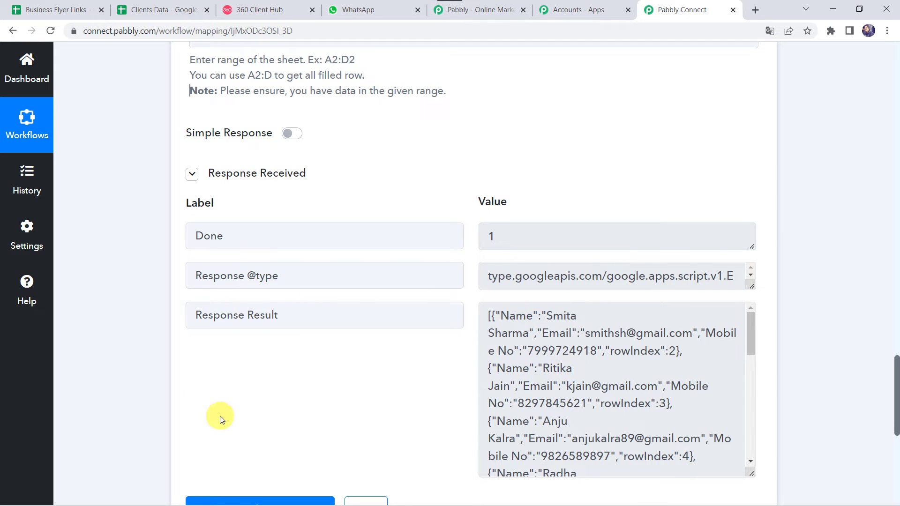
scroll(126, 382, down, 5)
scroll(124, 381, down, 1)
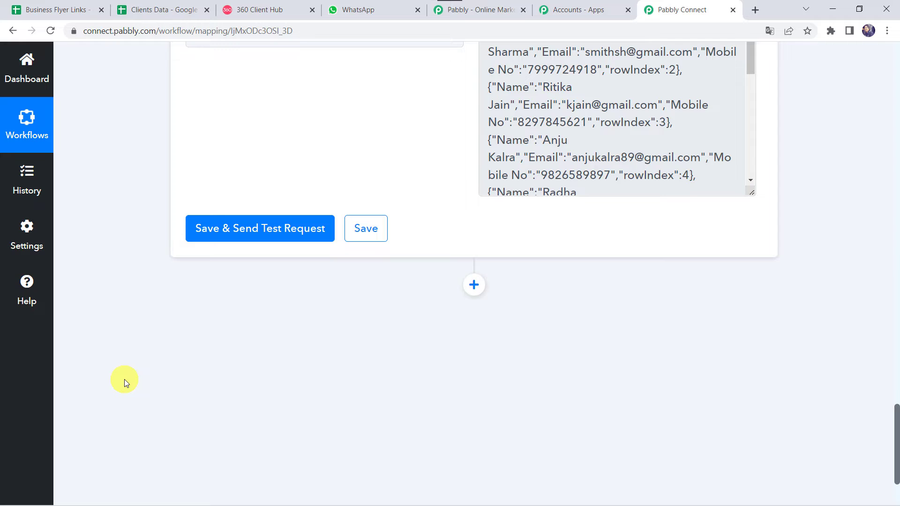
Add an Iterator step over '2. Response Result []', test it, and switch to Clients Data to compare.
click(473, 285)
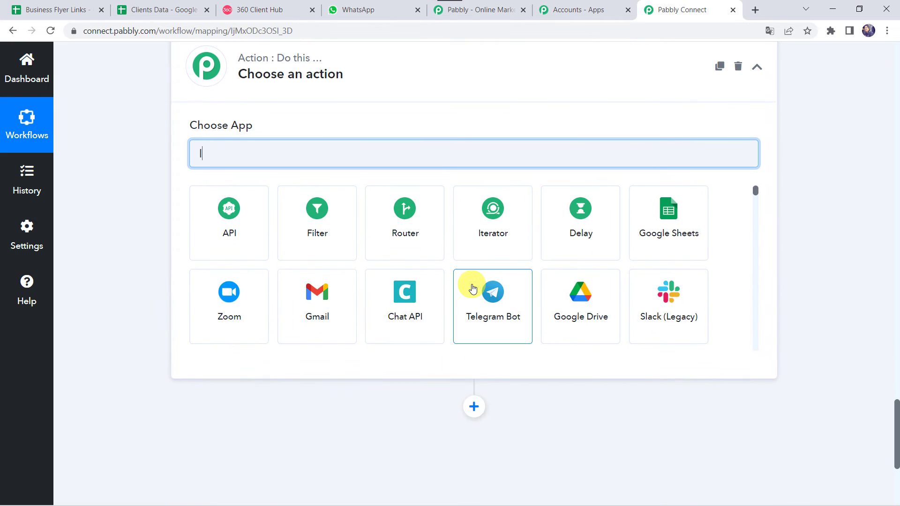
text(Itera)
click(241, 244)
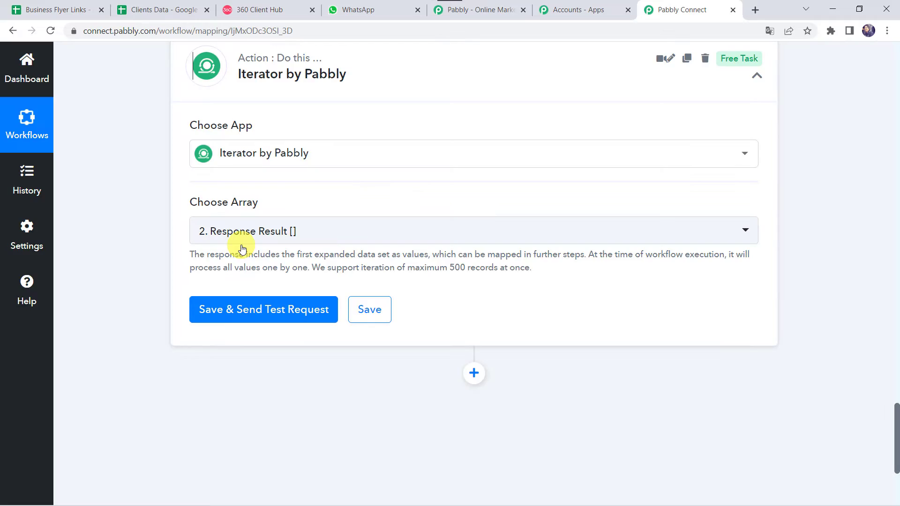
mouse_move(247, 205)
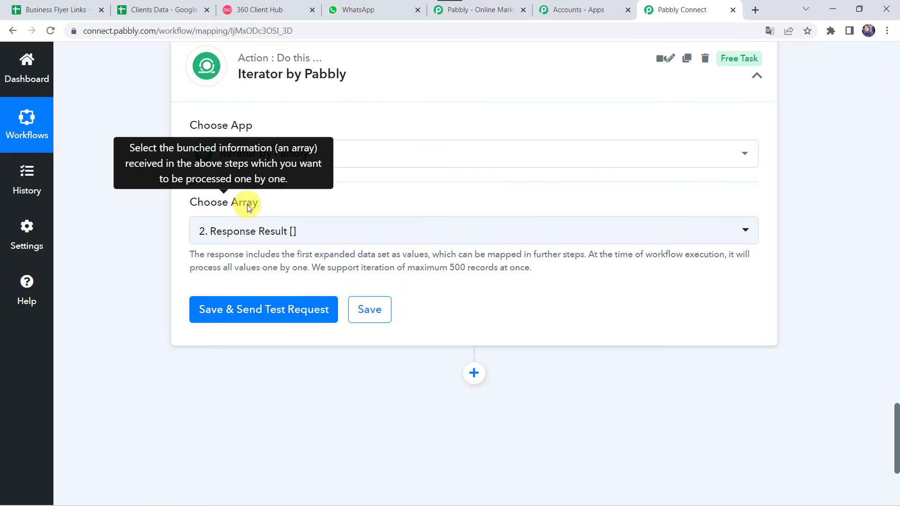
scroll(246, 205, up, 8)
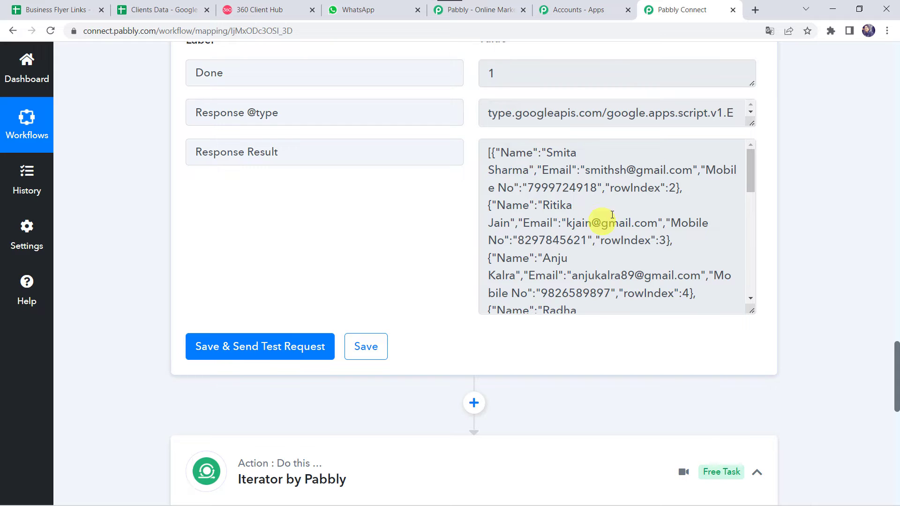
scroll(532, 225, down, 5)
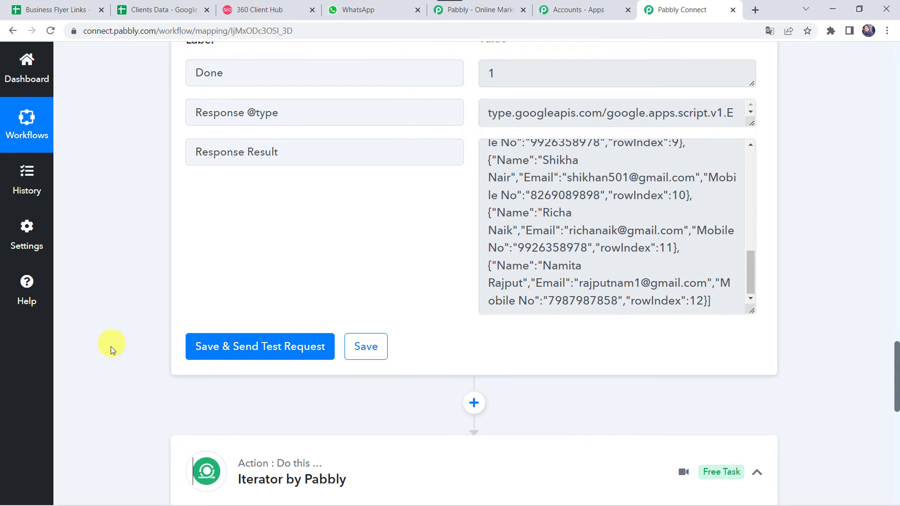
scroll(124, 355, down, 8)
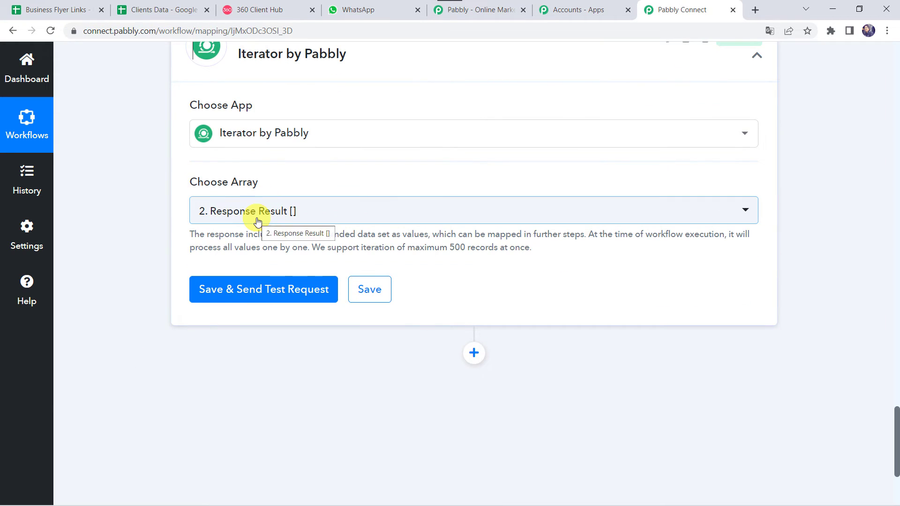
click(272, 290)
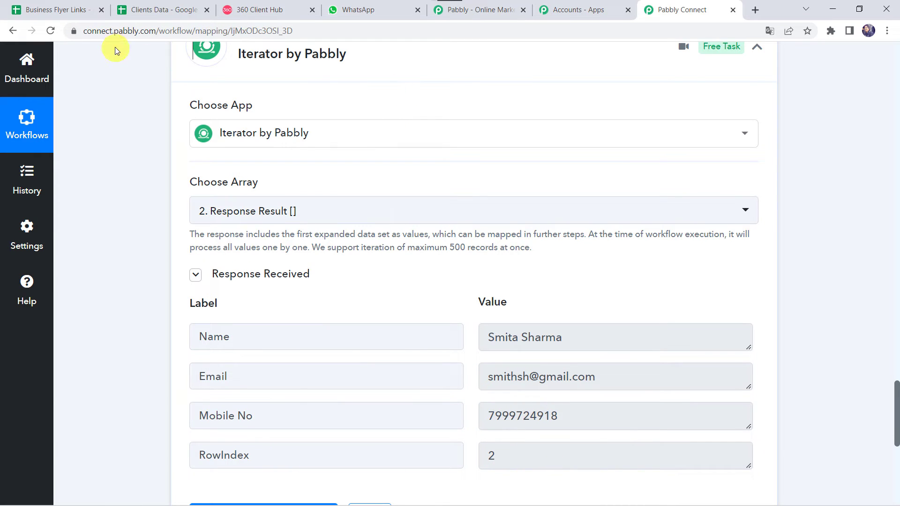
click(149, 7)
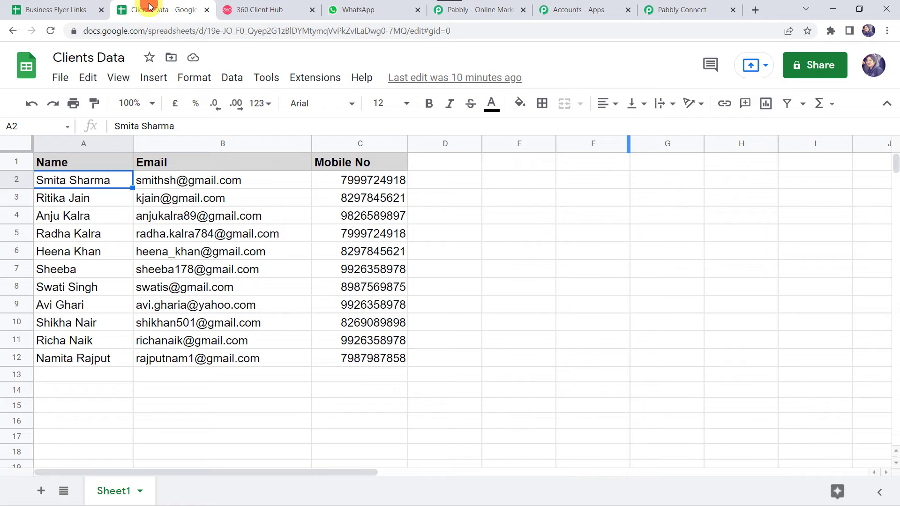
Compare row 2 of Clients Data with the Iterator's first result, then return to Pabbly Connect.
click(17, 182)
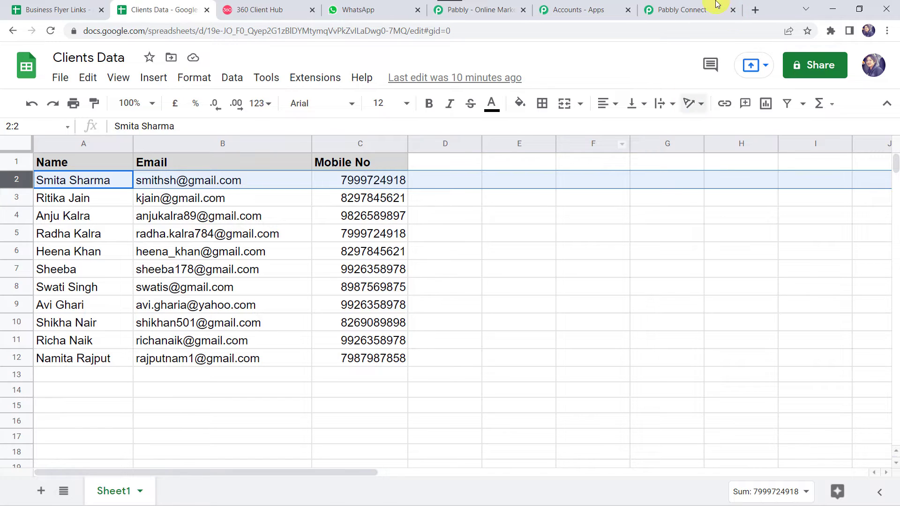
click(697, 6)
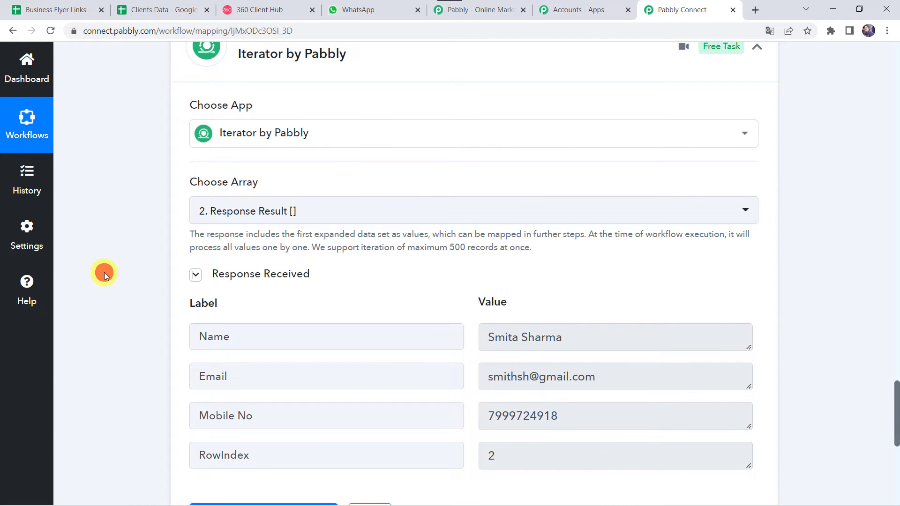
Add a WhatsApp by 360Dialog step with the Send Template Message event and start its account connection.
scroll(104, 272, down, 1)
scroll(104, 272, down, 5)
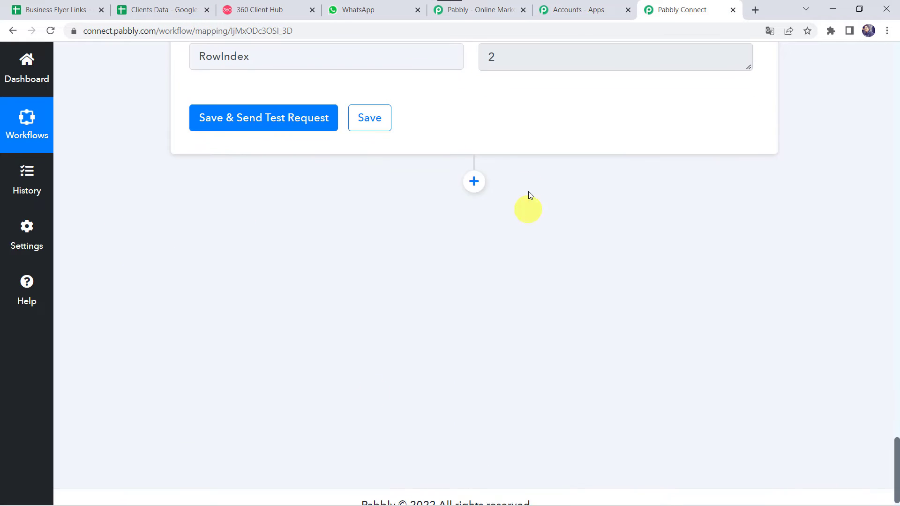
click(475, 182)
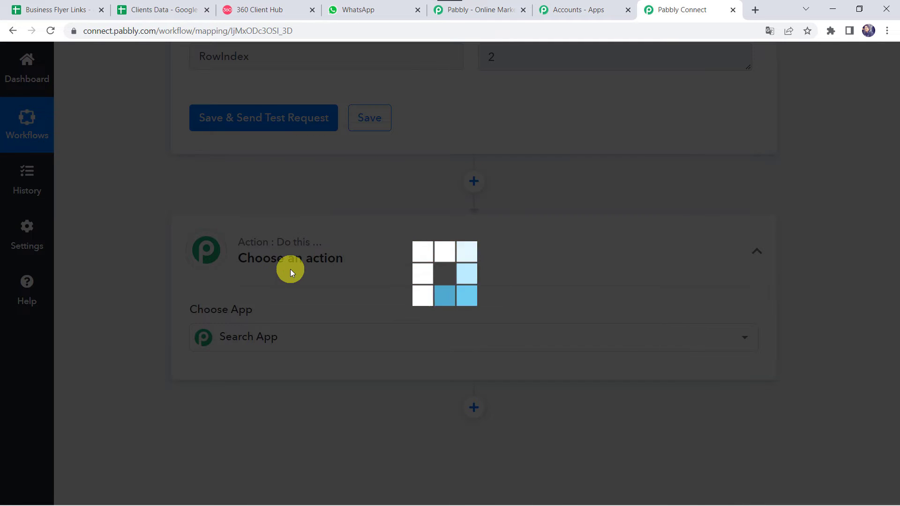
text(360)
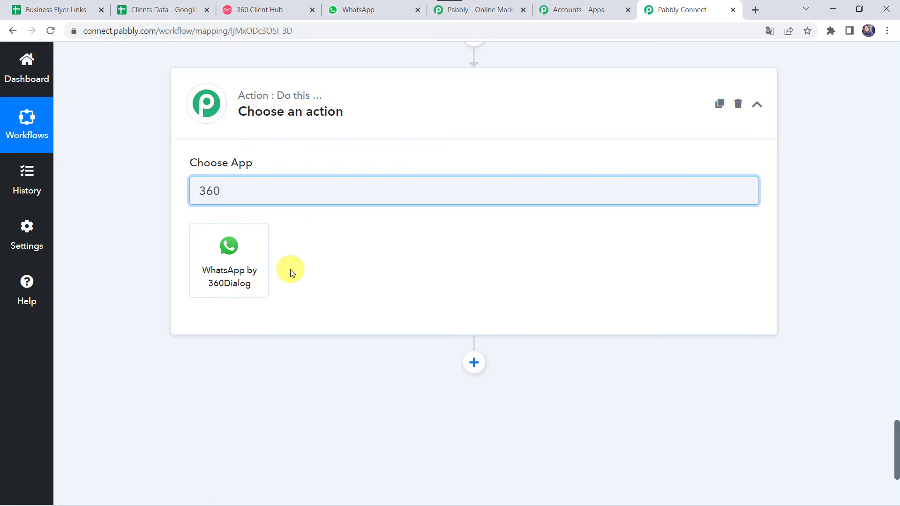
click(222, 274)
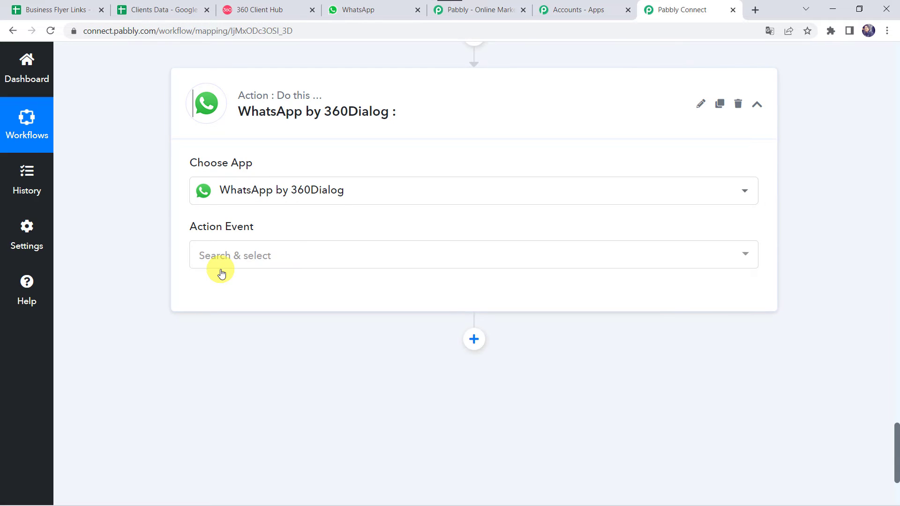
click(215, 253)
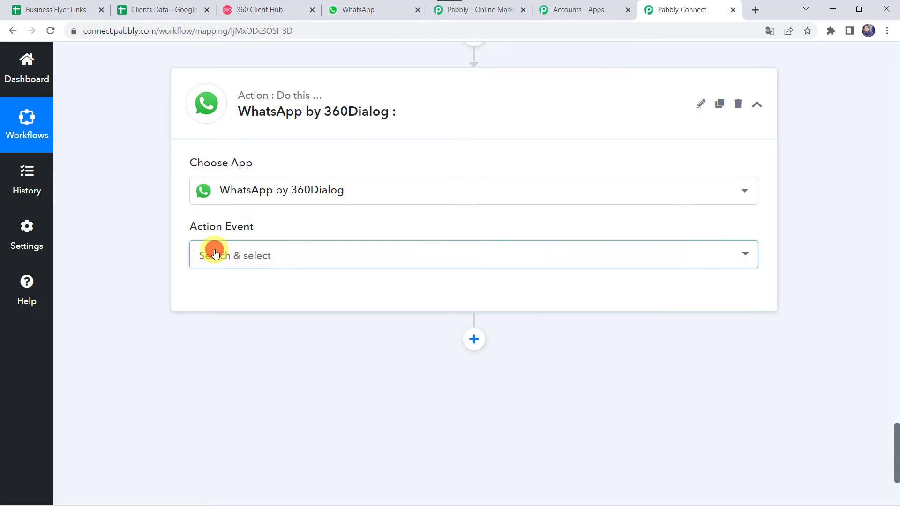
click(275, 322)
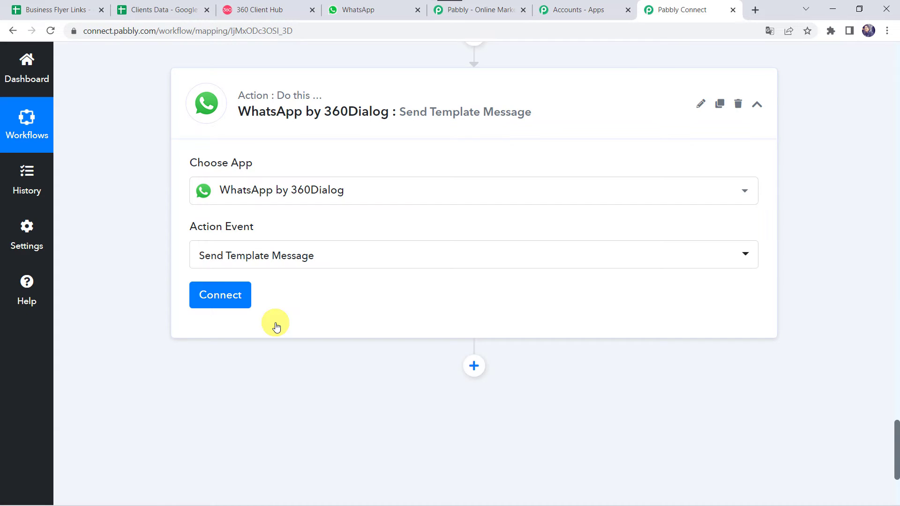
click(224, 298)
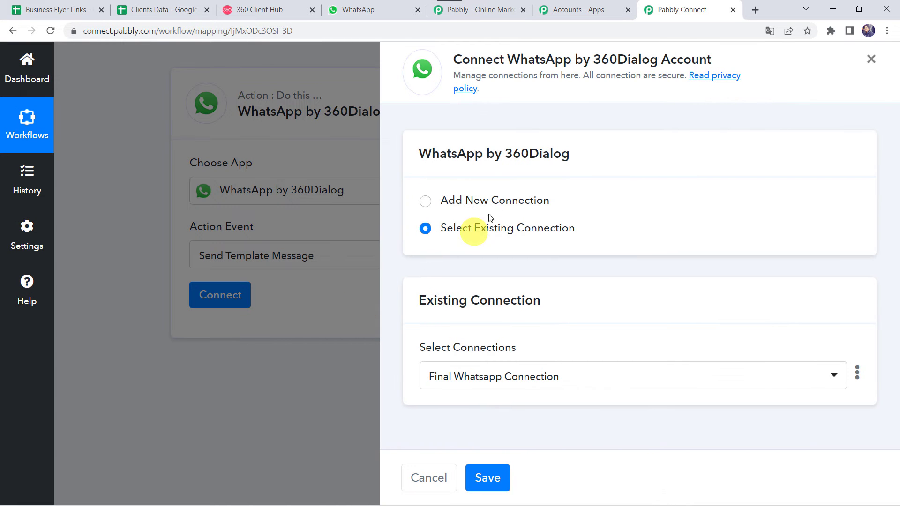
Choose Add New Connection to reveal the API Key and Domain fields, then go to 360 Client Hub.
click(459, 199)
scroll(441, 197, down, 4)
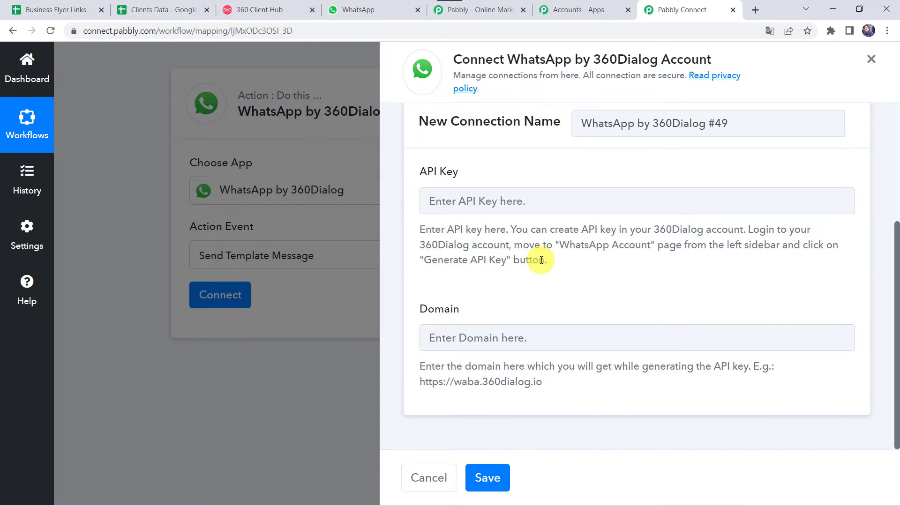
click(276, 14)
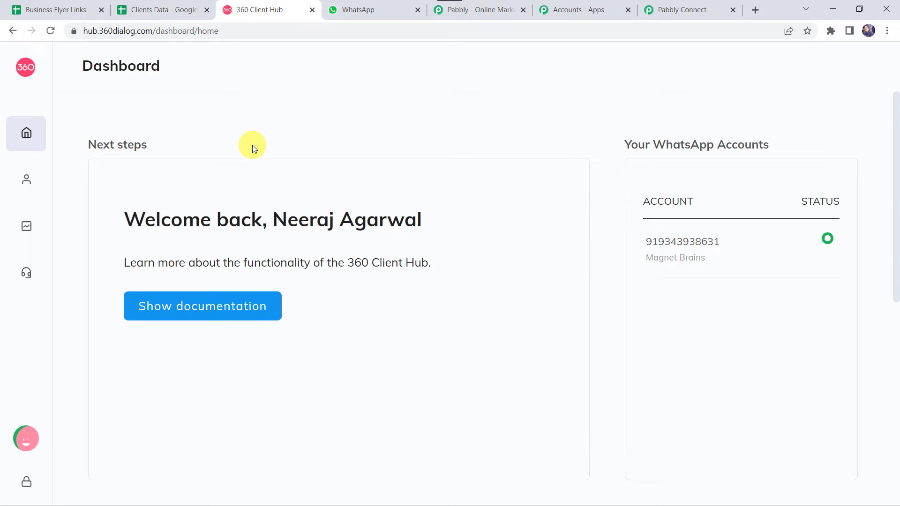
View the WhatsApp Accounts page in 360 Client Hub, then return to the Pabbly connection form.
mouse_move(28, 165)
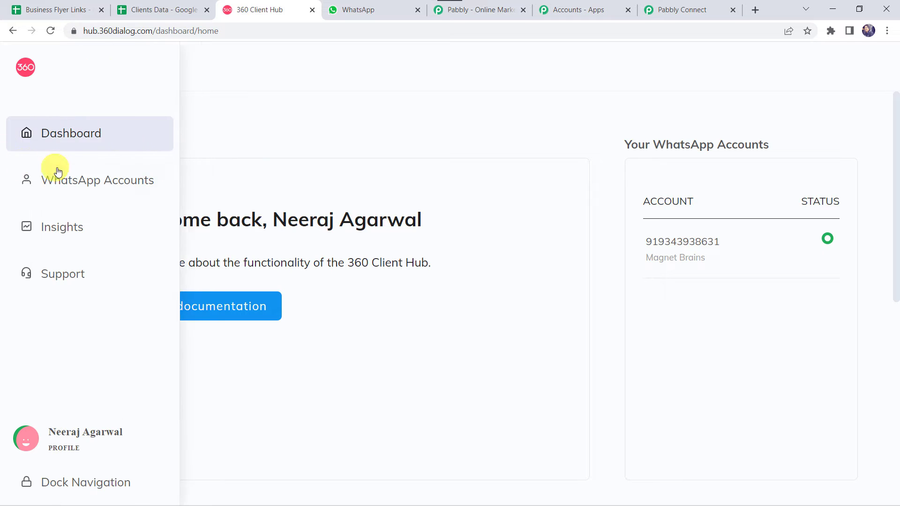
click(87, 186)
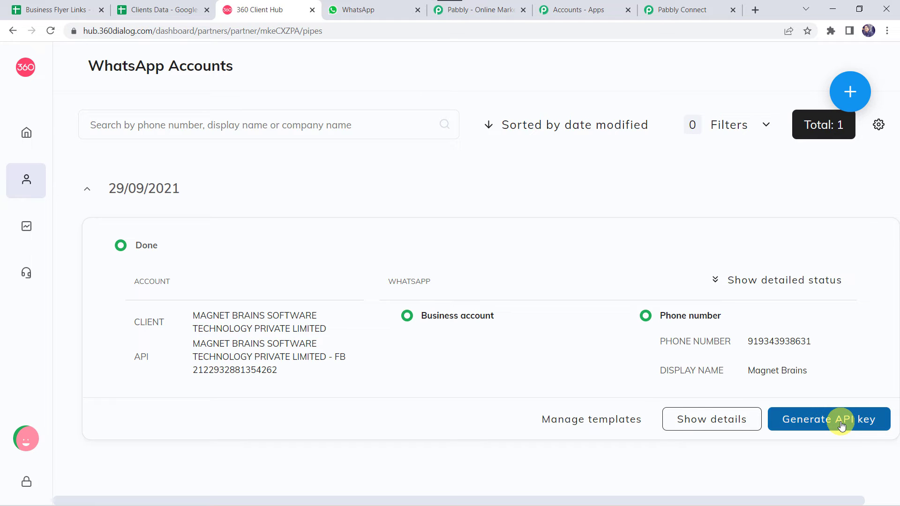
click(694, 9)
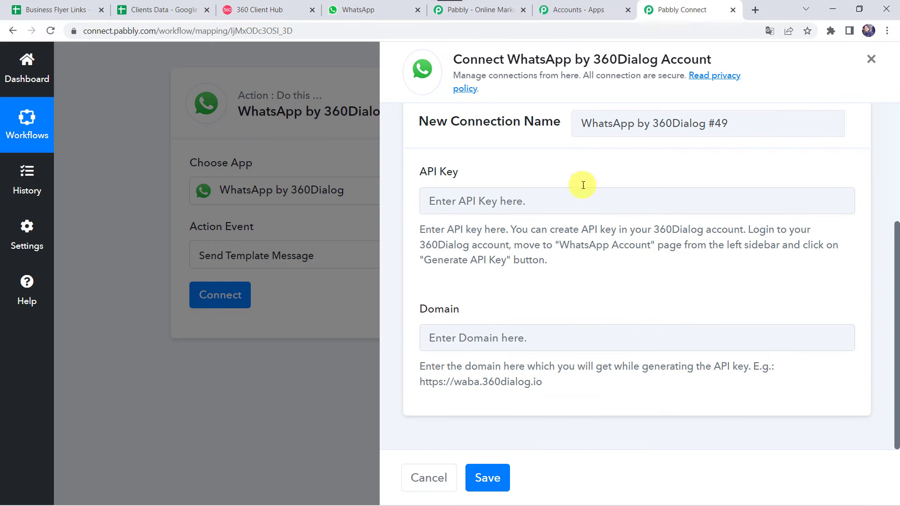
Copy the example domain URL into the new connection's Domain field.
click(494, 203)
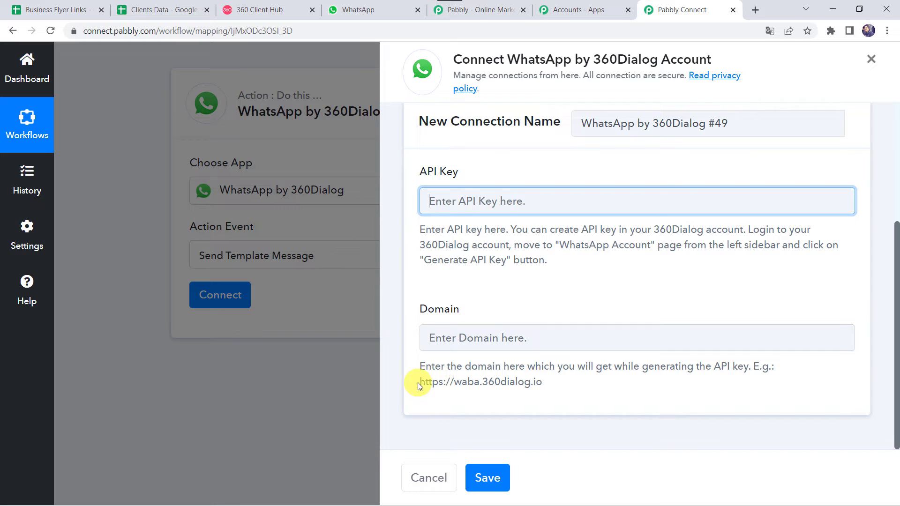
drag(419, 381, 574, 379)
key(ctrl+c)
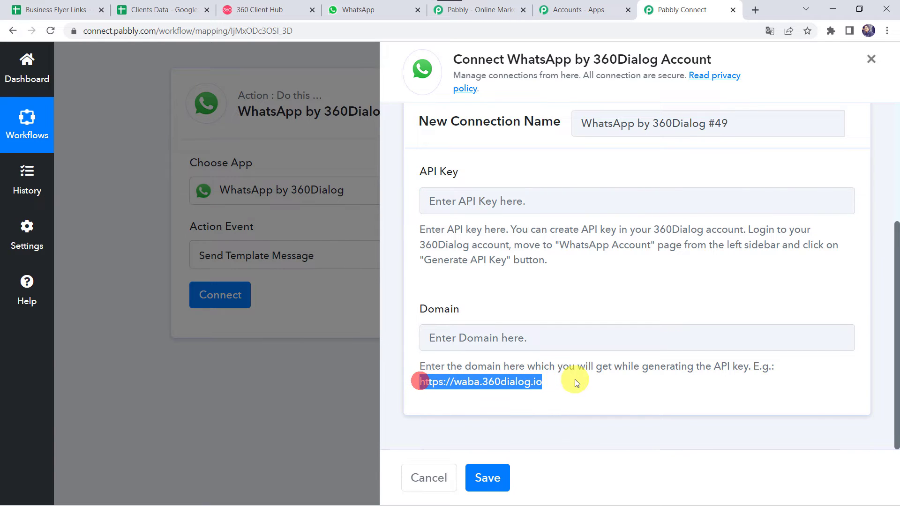
click(491, 343)
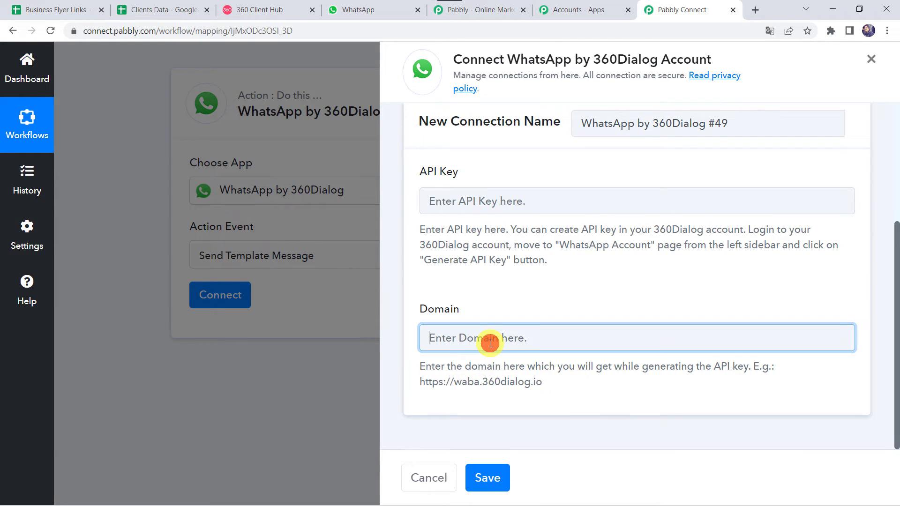
key(ctrl+v)
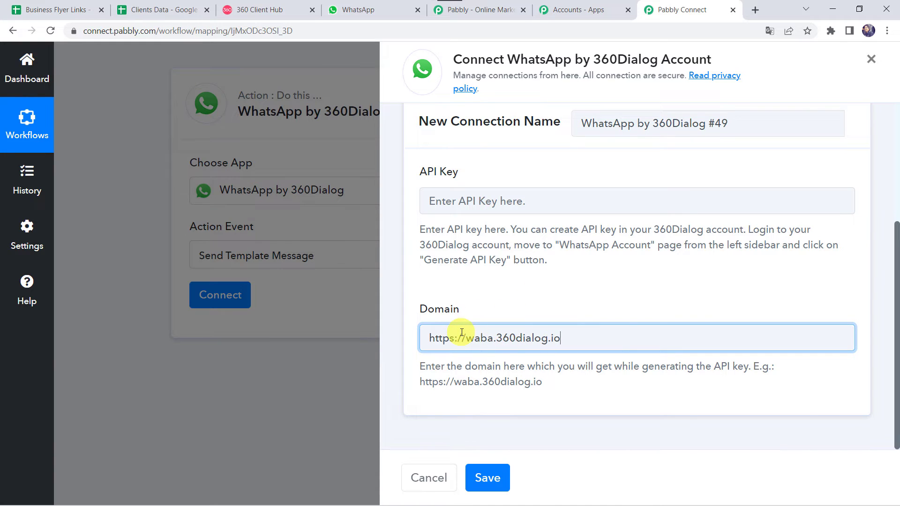
click(483, 201)
click(495, 338)
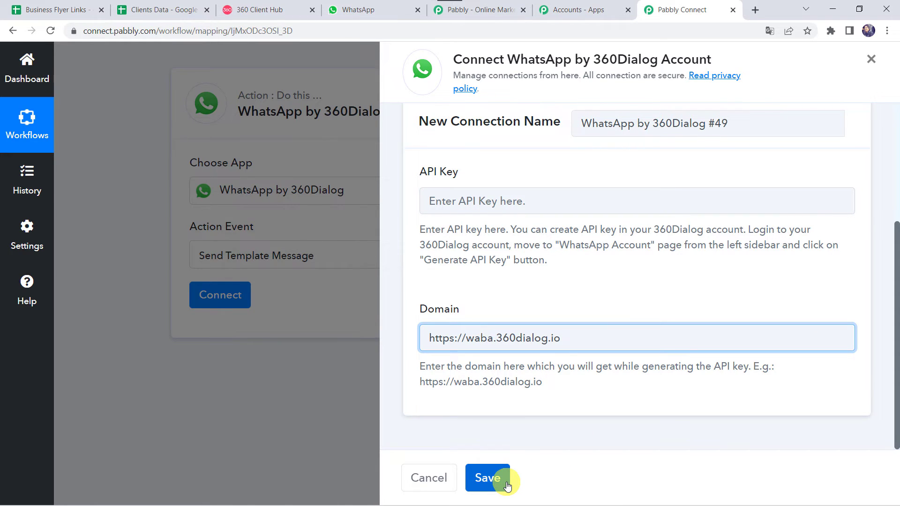
Switch to Select Existing Connection with Final Whatsapp Connection and save it.
scroll(534, 288, up, 4)
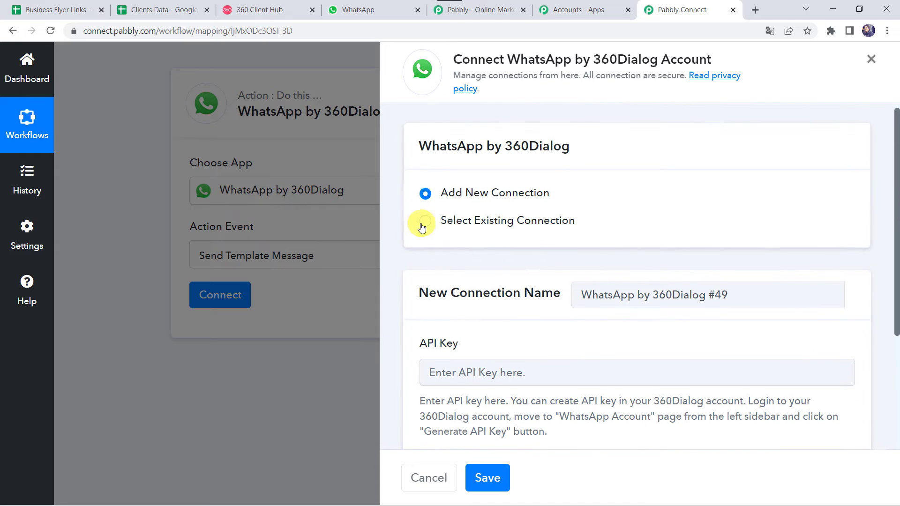
click(501, 222)
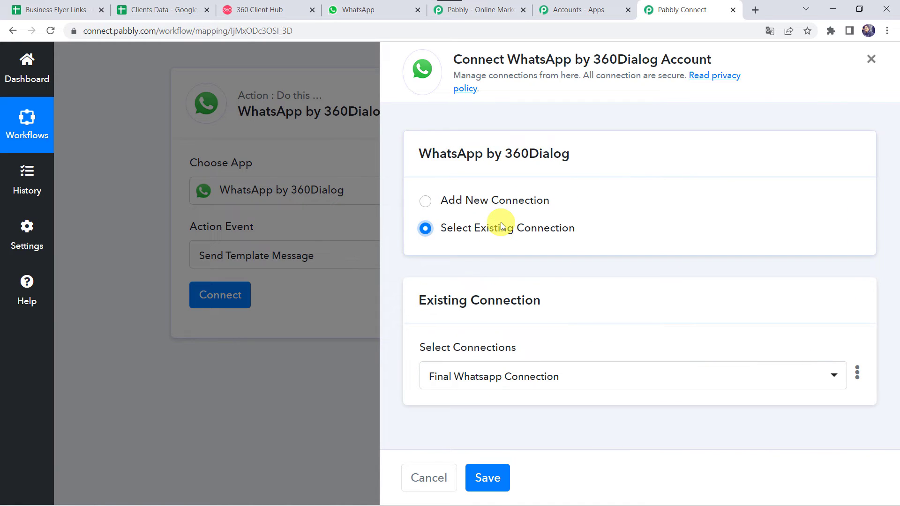
click(489, 478)
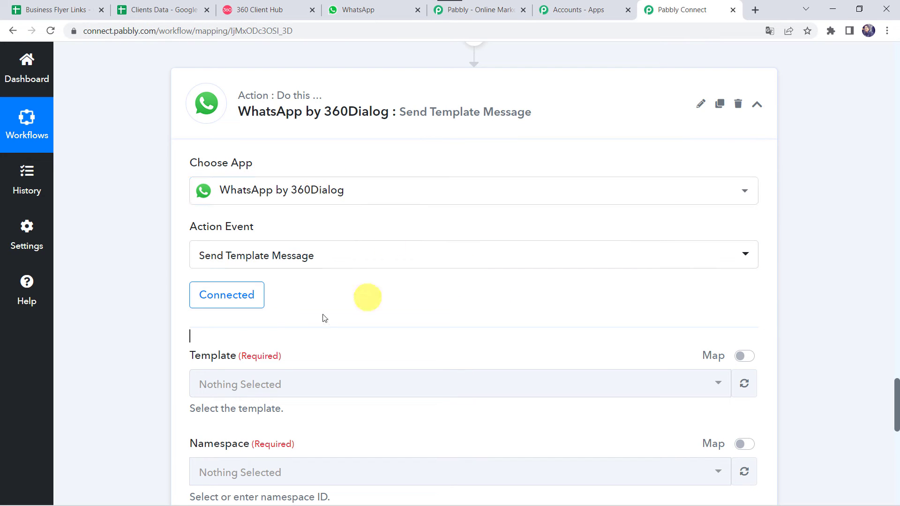
Review the empty Template, Namespace, Language Code and Recipient Mobile Number fields, then switch to 360 Client Hub.
scroll(330, 328, down, 3)
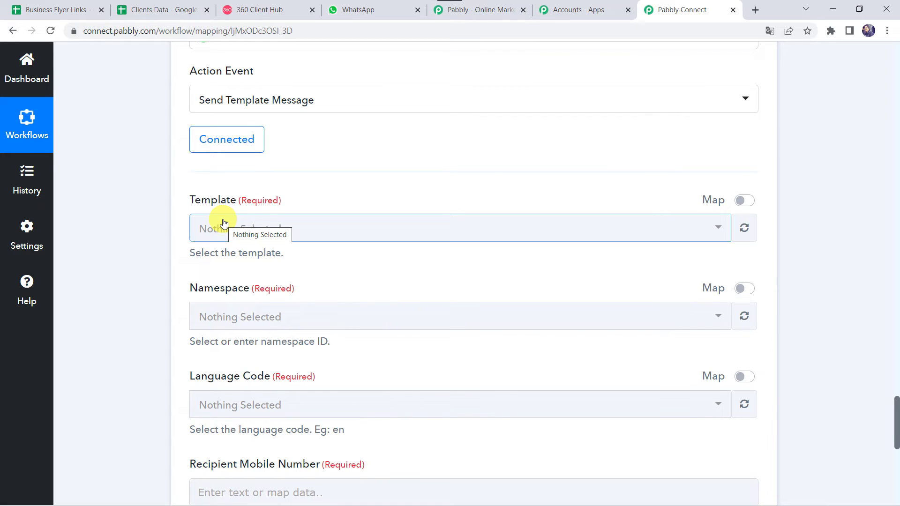
click(288, 10)
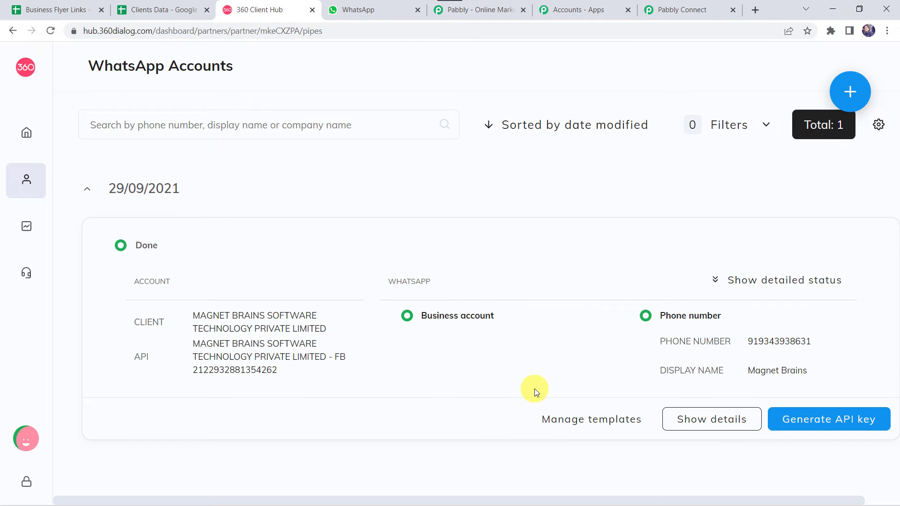
Open the WhatsApp account's templates list via Manage templates and start a new one with Add template.
click(593, 421)
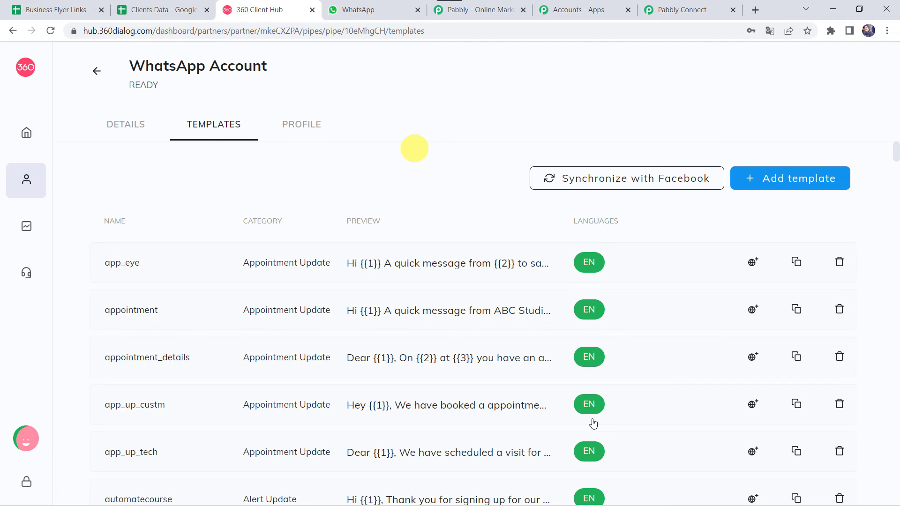
scroll(425, 243, down, 13)
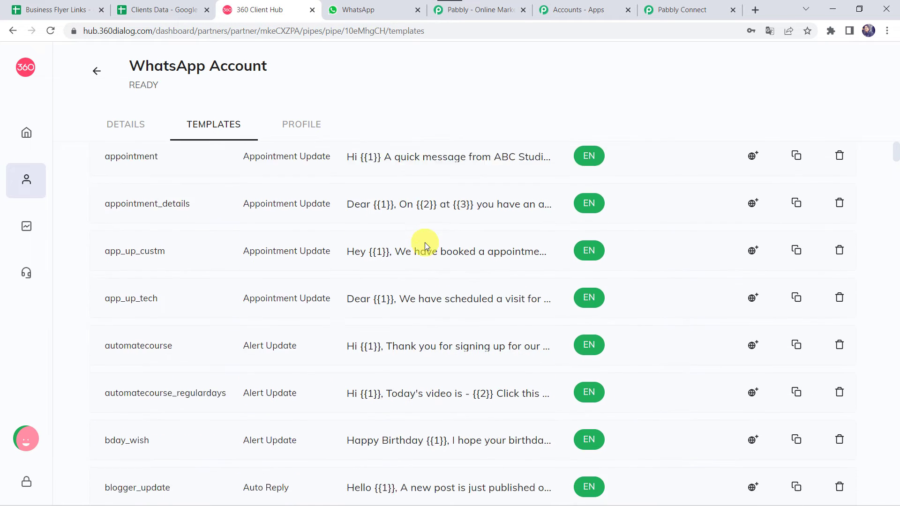
scroll(425, 242, up, 13)
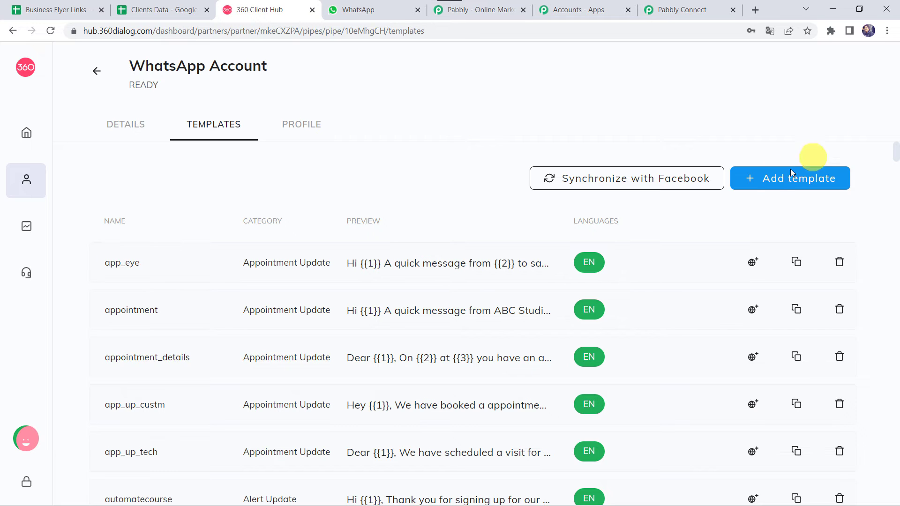
click(780, 180)
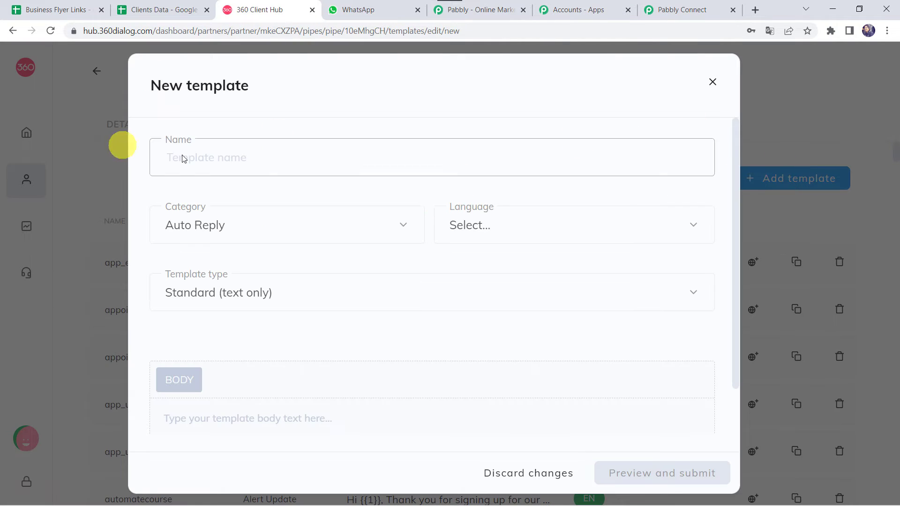
Look over the Category, Language and Template type options in the New template form.
click(251, 160)
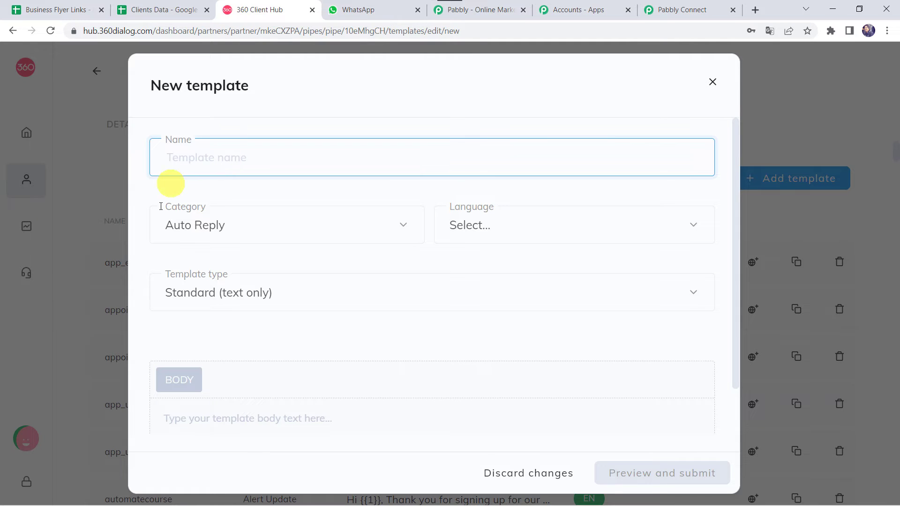
click(247, 229)
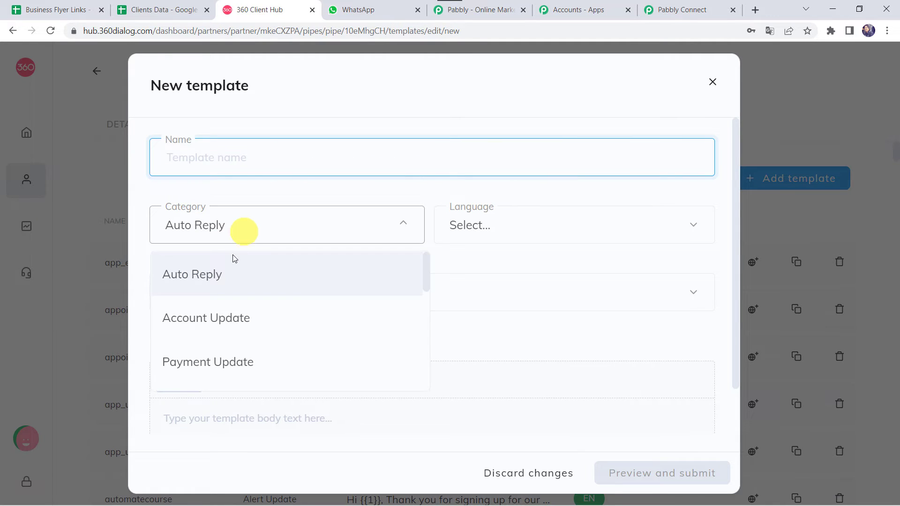
scroll(230, 357, down, 2)
scroll(231, 357, down, 2)
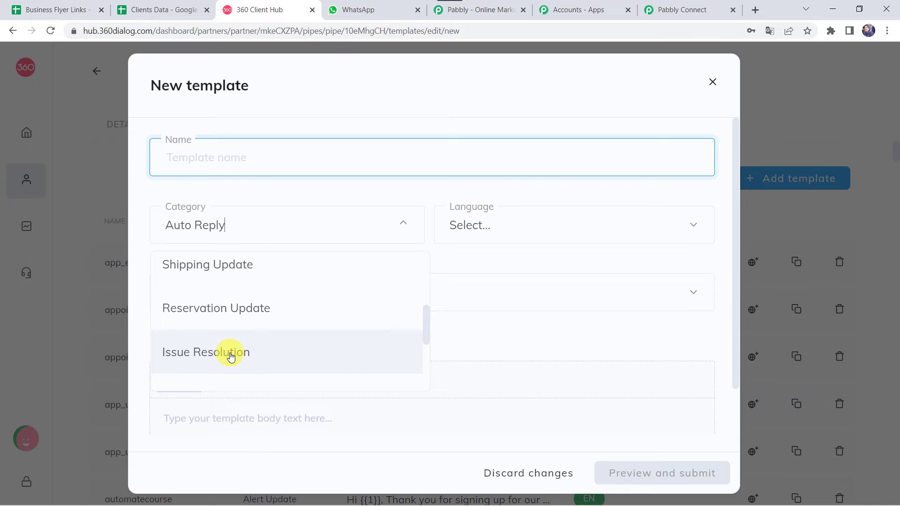
click(504, 226)
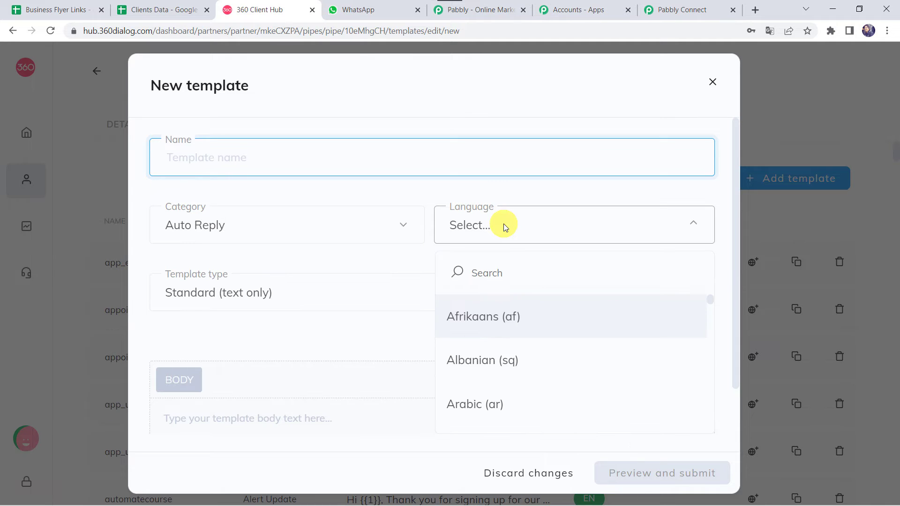
click(504, 226)
click(296, 291)
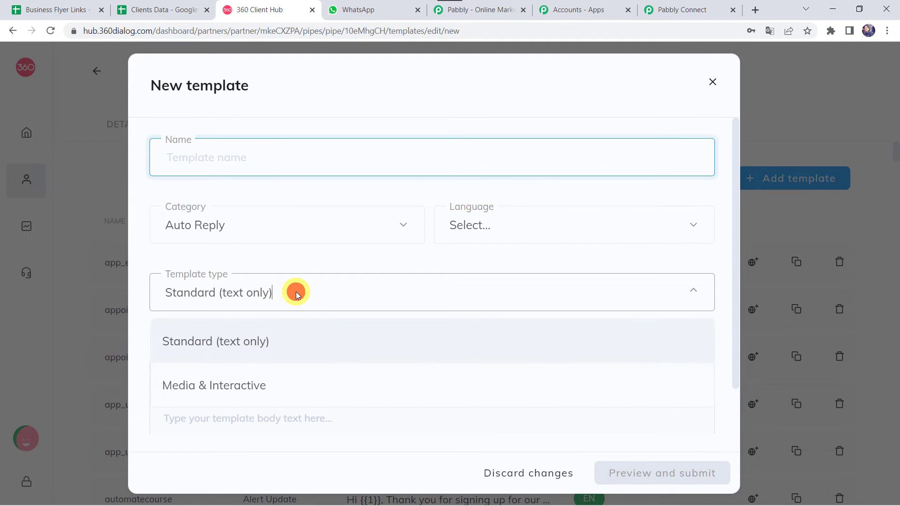
click(296, 291)
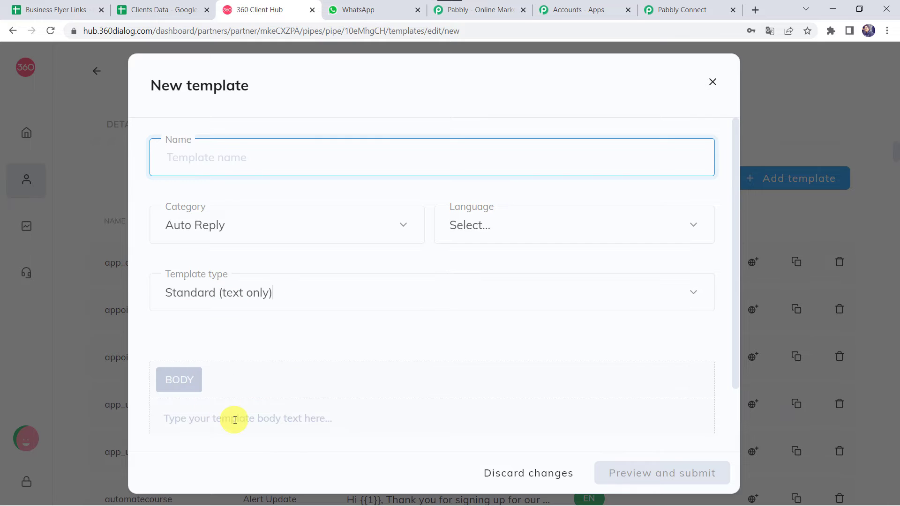
click(252, 418)
Discard the new template and open business_flyers from the templates list.
click(714, 87)
scroll(450, 345, down, 7)
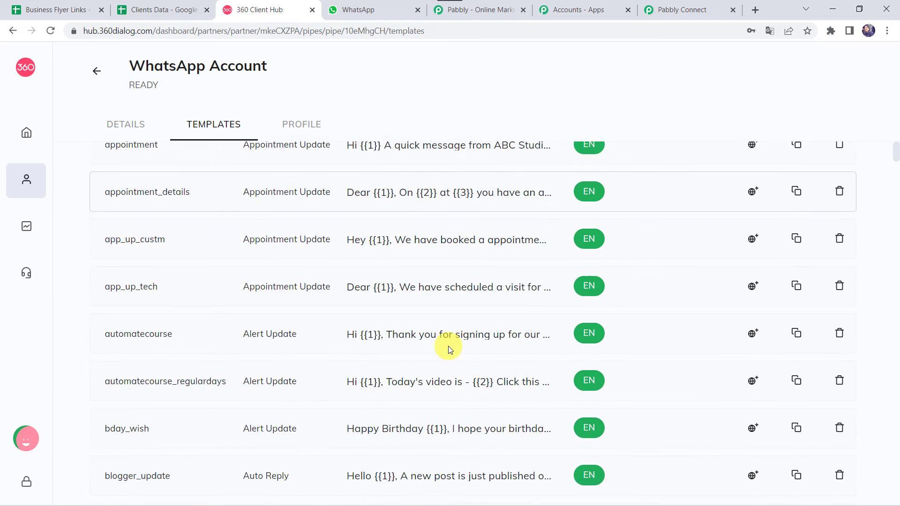
scroll(448, 346, down, 4)
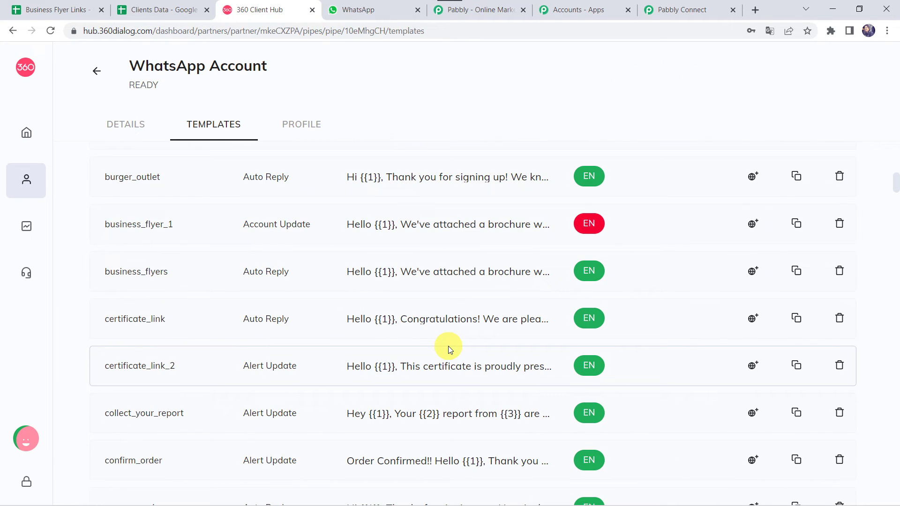
click(432, 274)
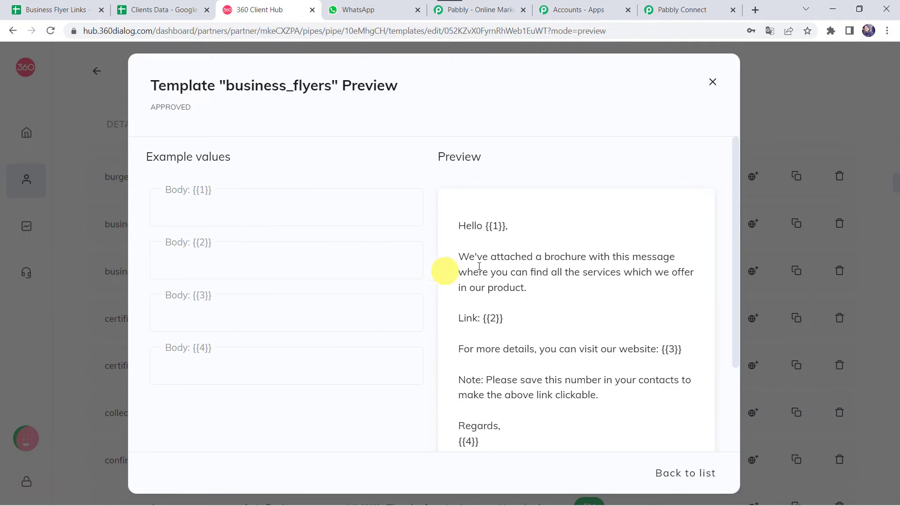
Review the business_flyers placeholders: {{1}} name, {{2}} link, {{3}} website, {{4}} sender.
scroll(487, 224, down, 1)
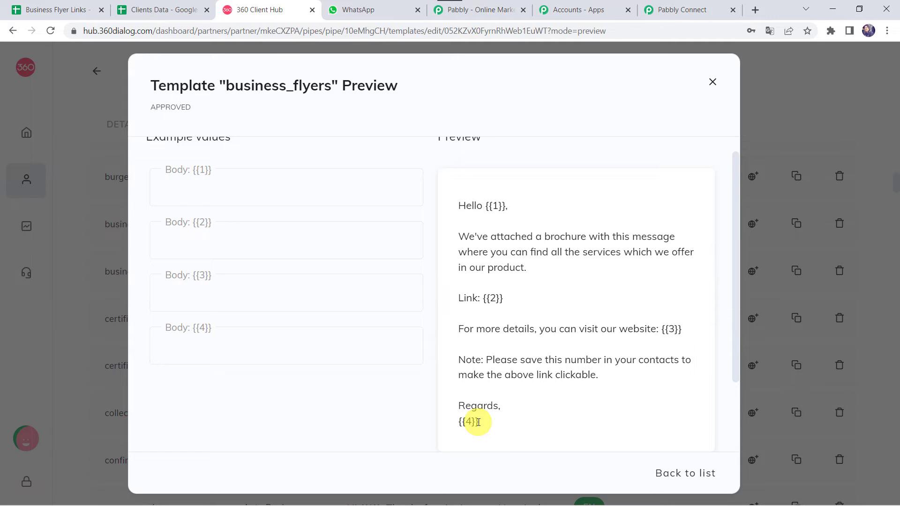
scroll(478, 422, up, 1)
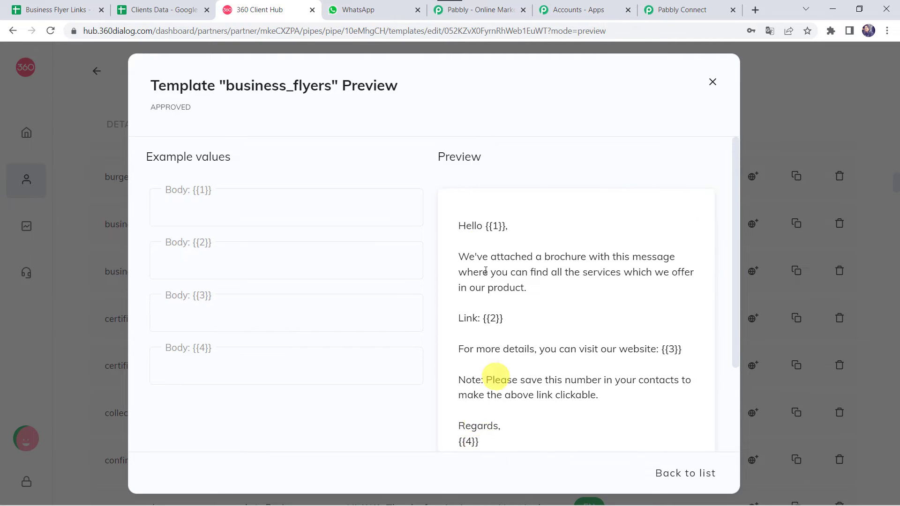
drag(499, 226, 502, 229)
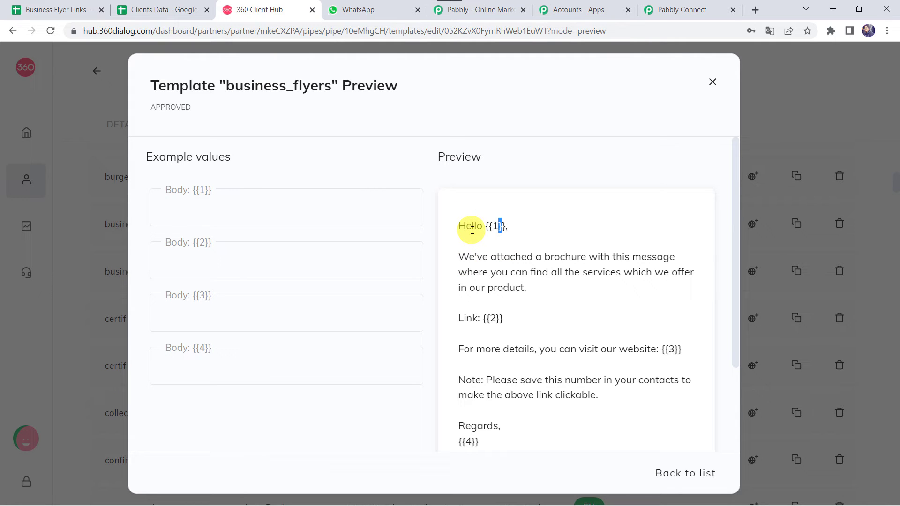
double_click(494, 230)
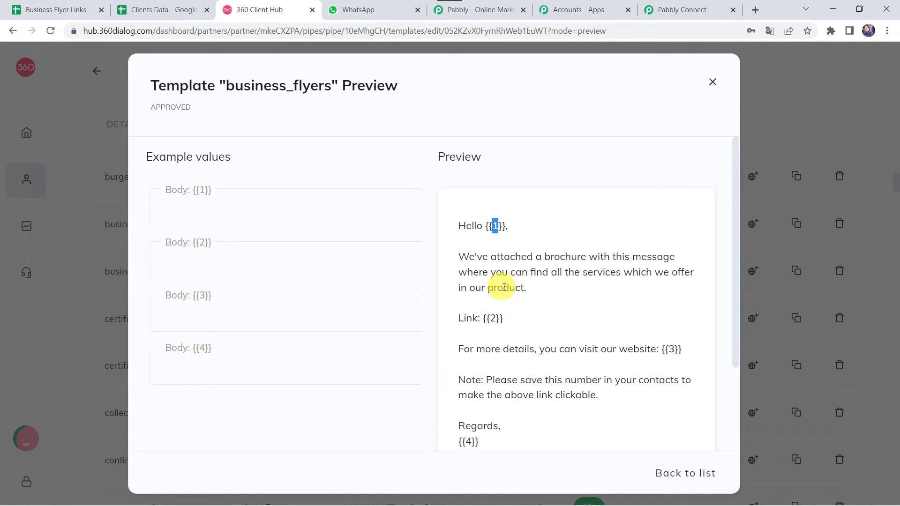
click(494, 319)
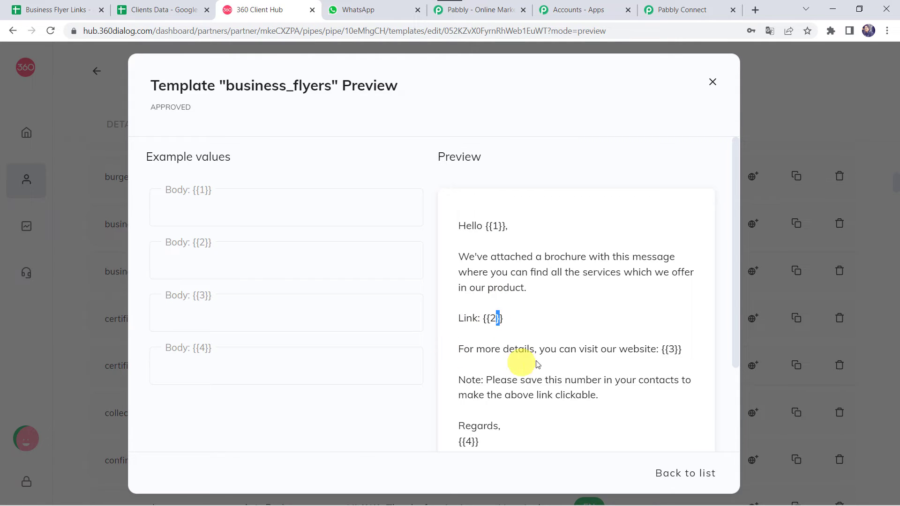
click(670, 352)
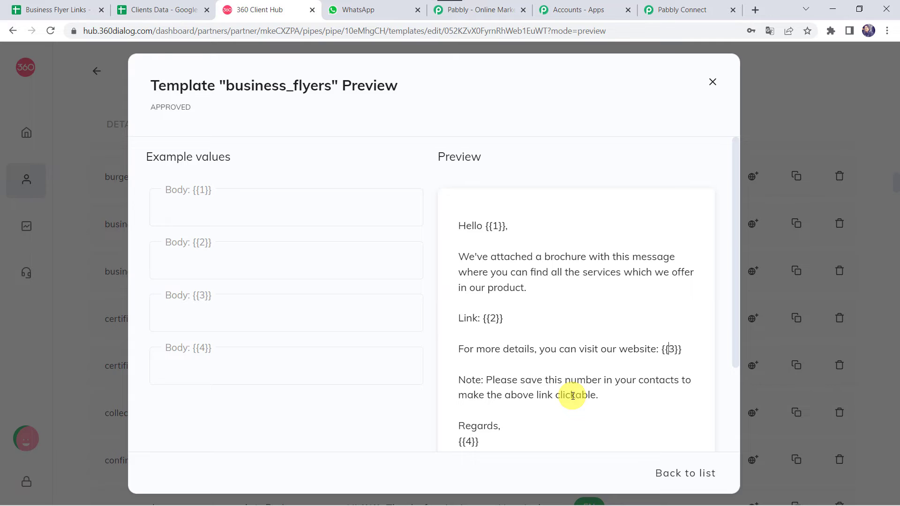
scroll(465, 436, down, 1)
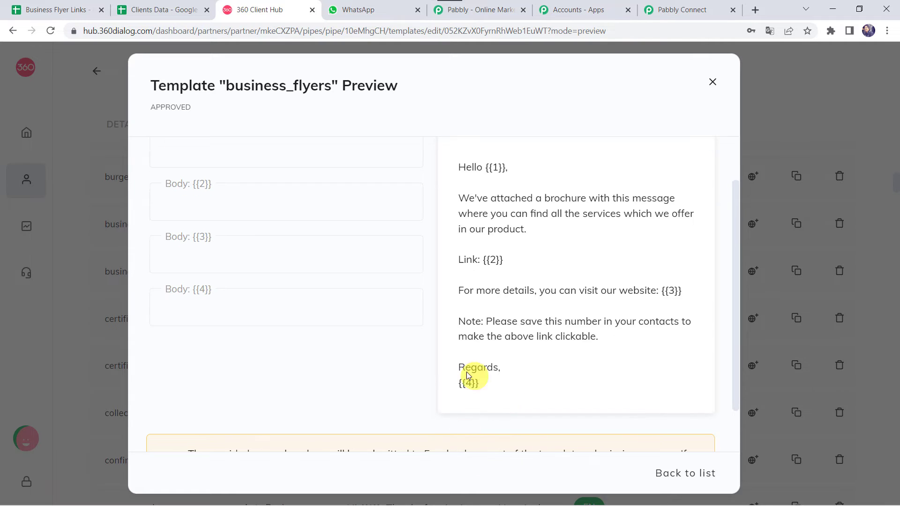
click(469, 383)
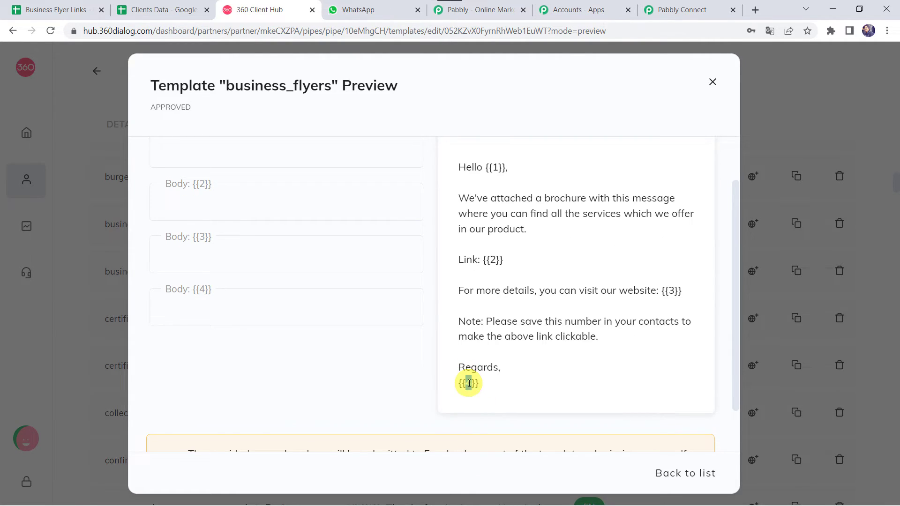
Enter a sample client first name as the Body {{1}} example value.
scroll(468, 381, up, 1)
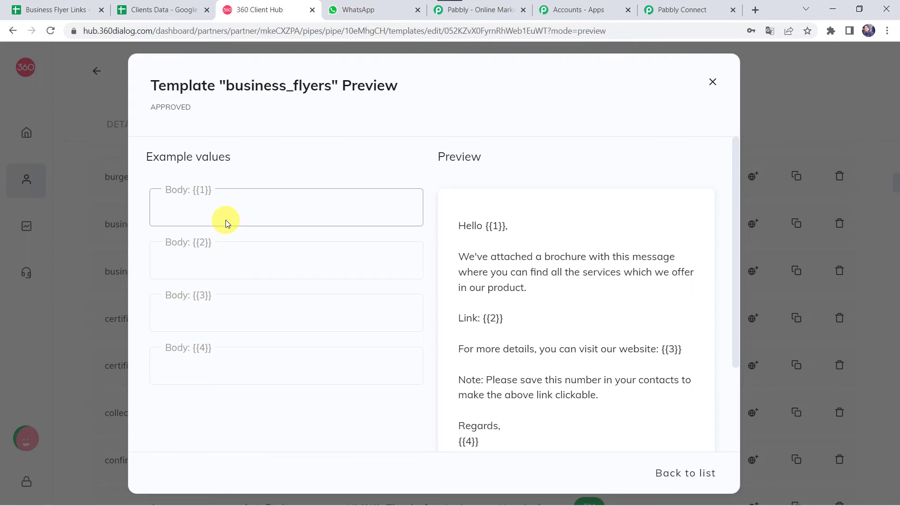
click(214, 212)
text(Smit)
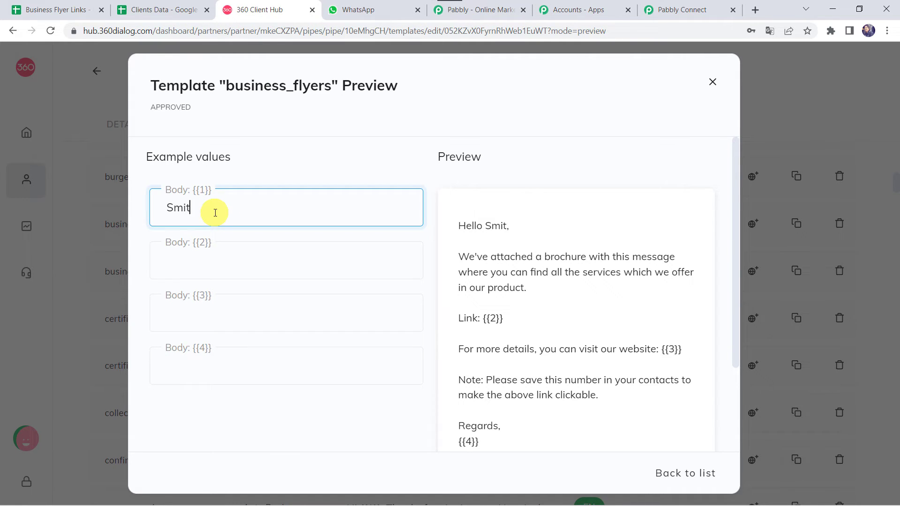
text(a)
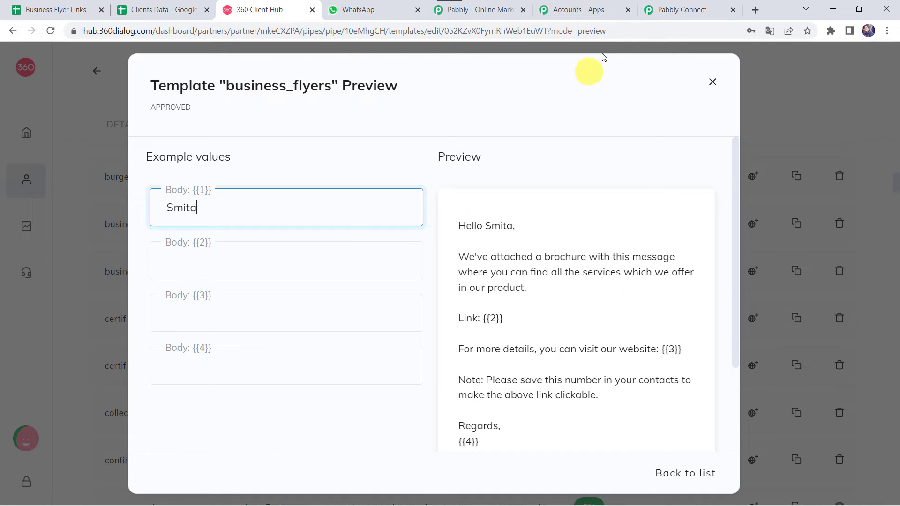
Choose the business_flyers (en) template in the Send Template Message step.
click(686, 11)
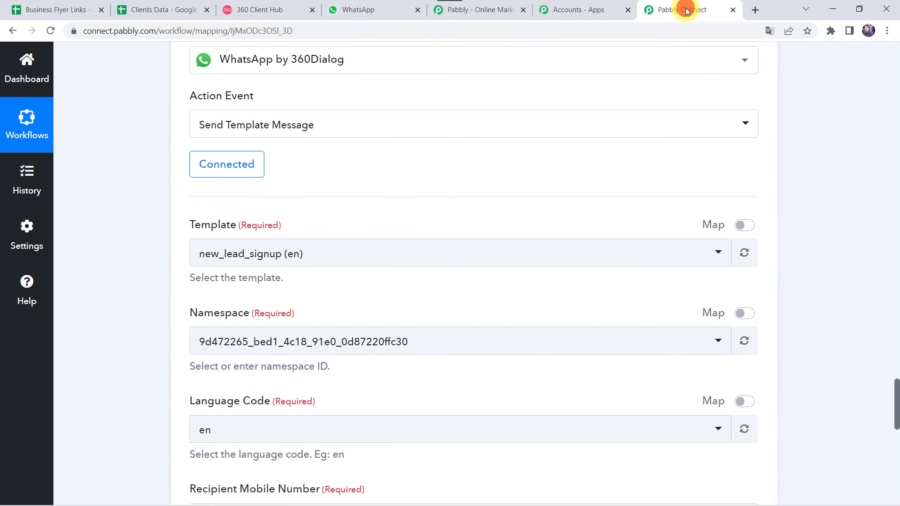
click(276, 259)
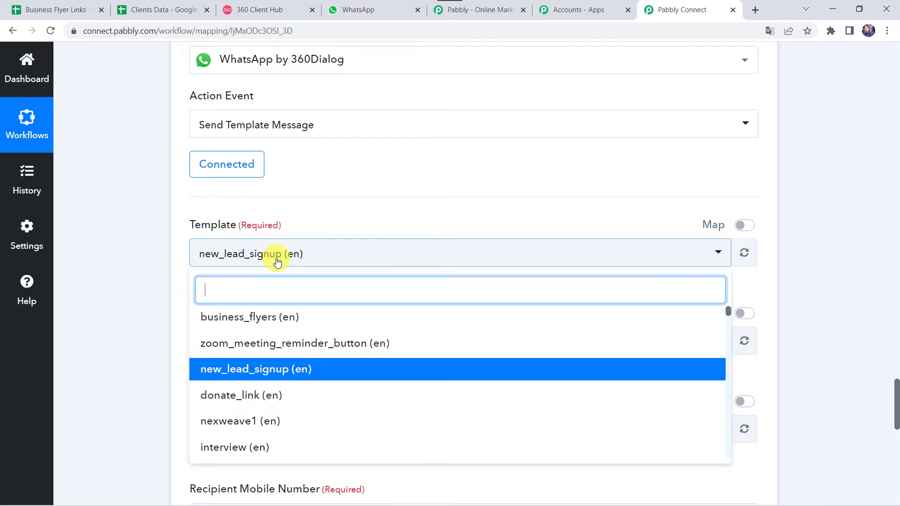
click(278, 323)
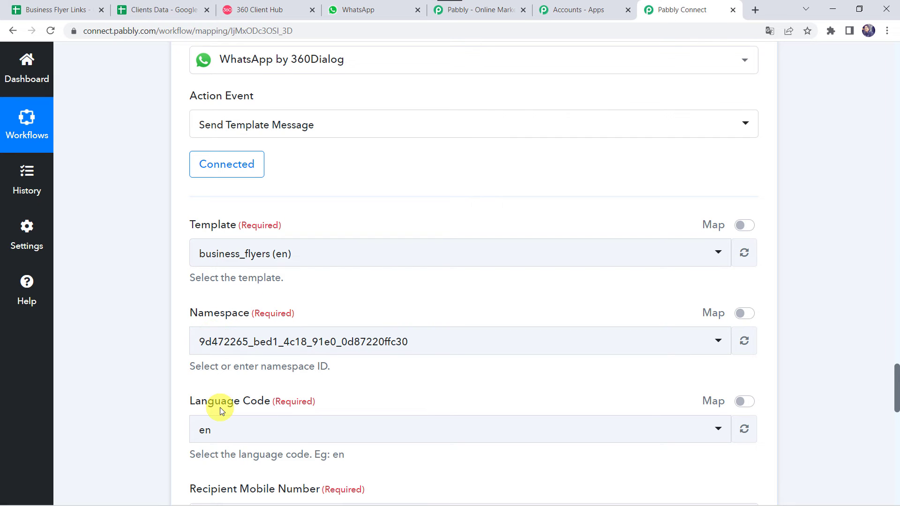
scroll(221, 407, down, 4)
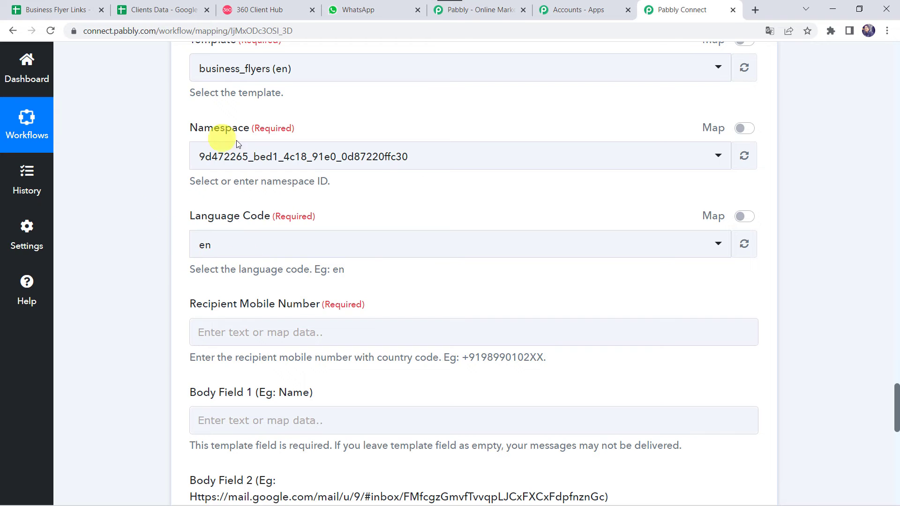
scroll(227, 265, down, 3)
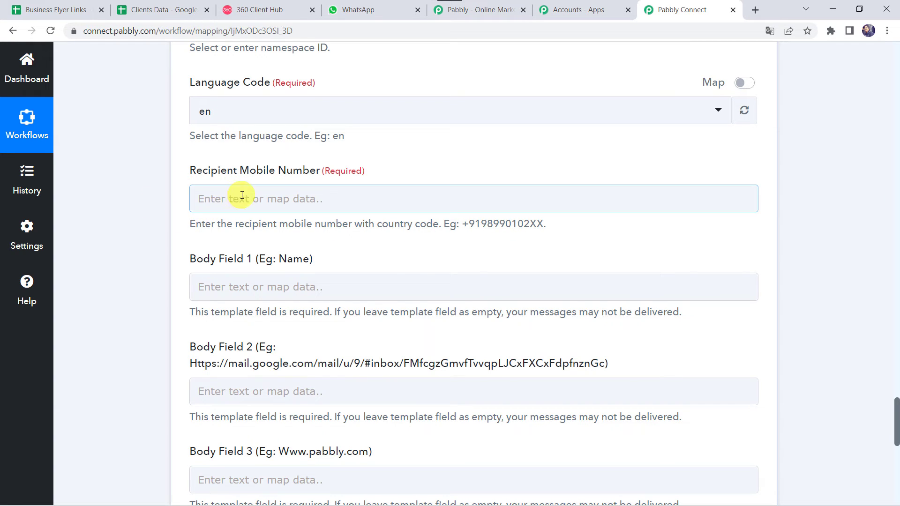
scroll(130, 117, up, 12)
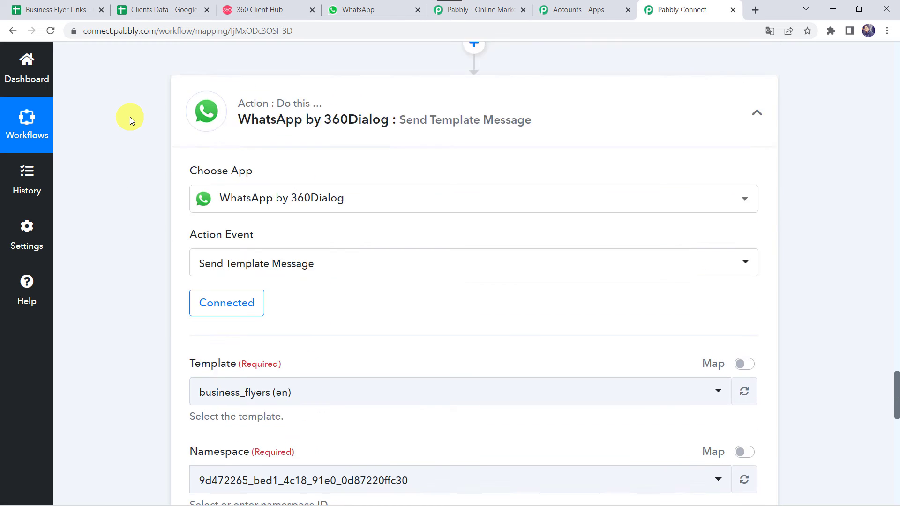
Map the Iterator's Mobile No into the Recipient Mobile Number field.
scroll(130, 117, up, 5)
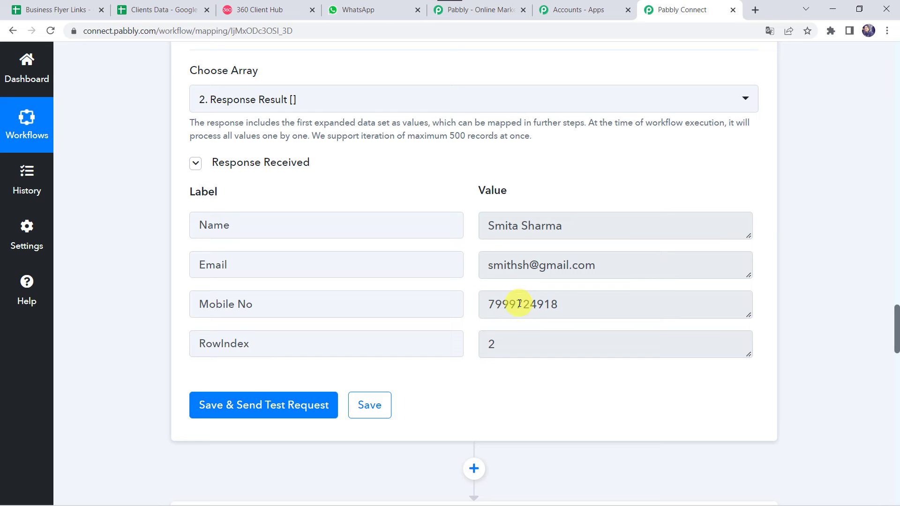
scroll(152, 390, down, 15)
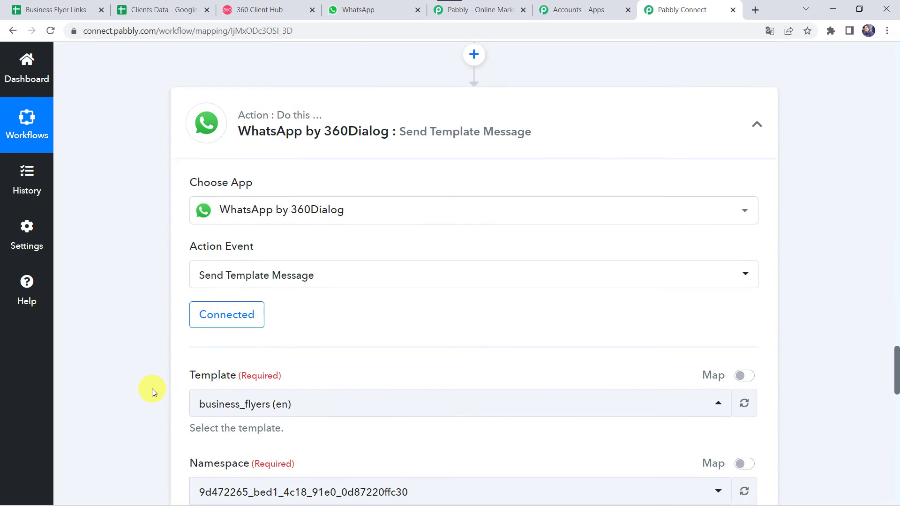
scroll(152, 389, down, 2)
click(210, 331)
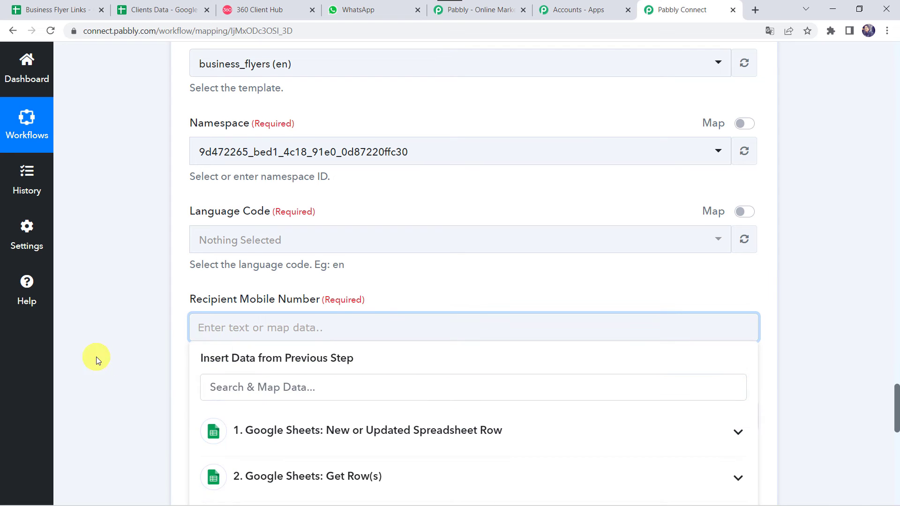
scroll(96, 356, down, 3)
click(269, 370)
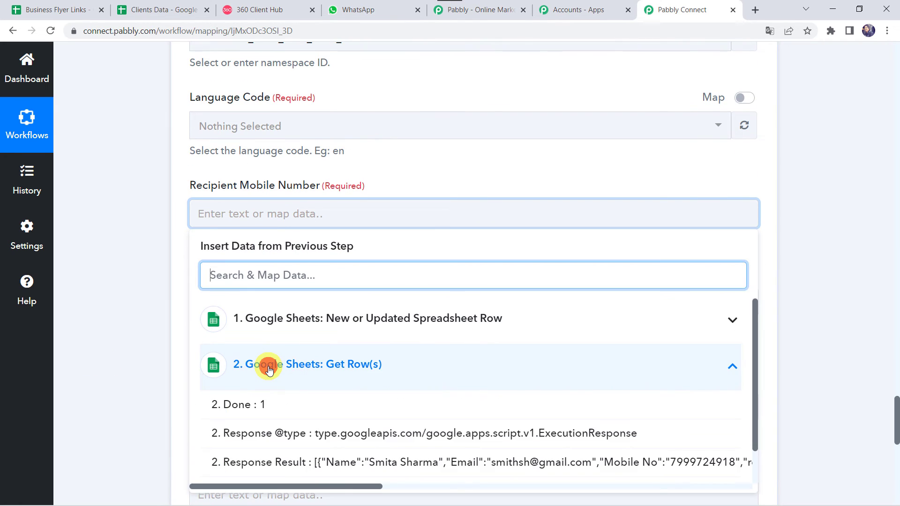
click(251, 365)
click(273, 412)
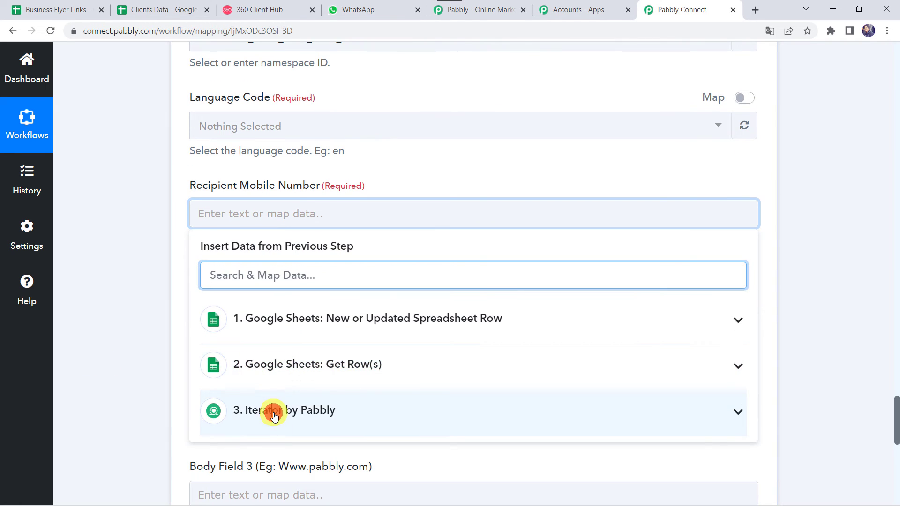
scroll(141, 378, down, 3)
click(297, 386)
Prefix the mapped mobile number with the +91 country code.
click(164, 189)
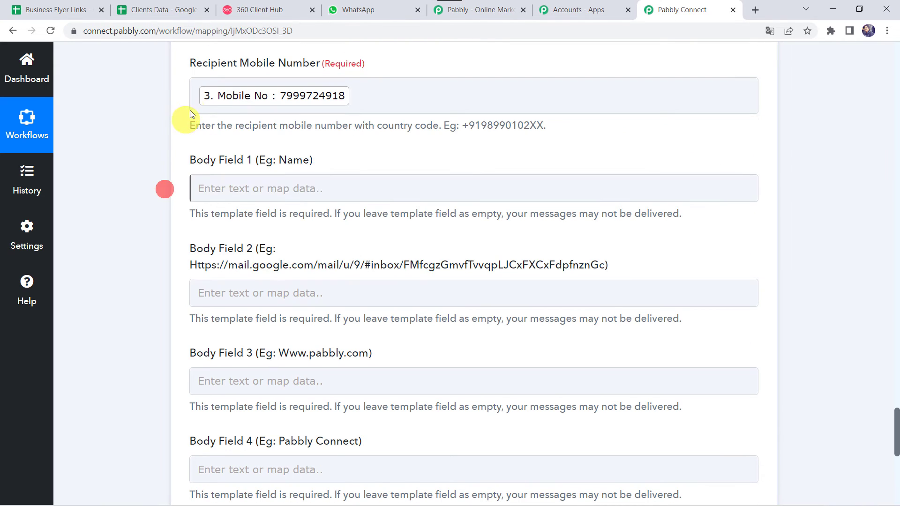
click(198, 102)
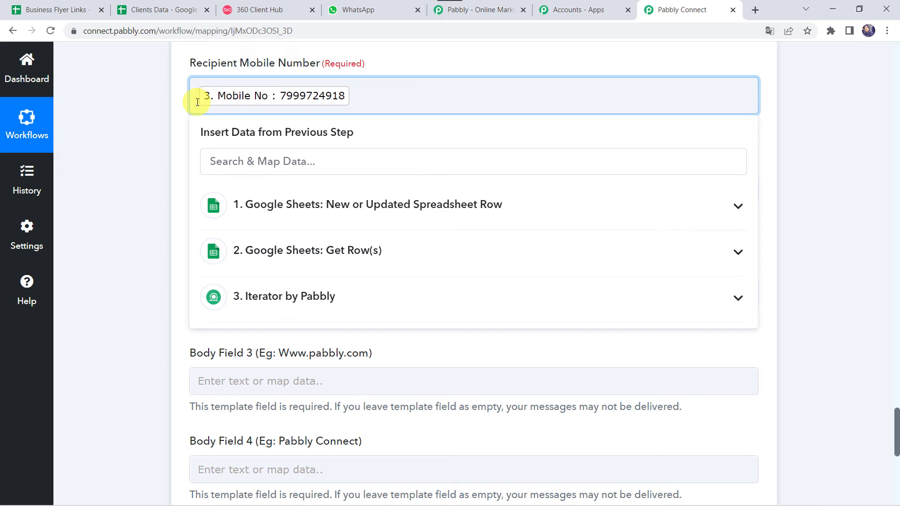
text(+91)
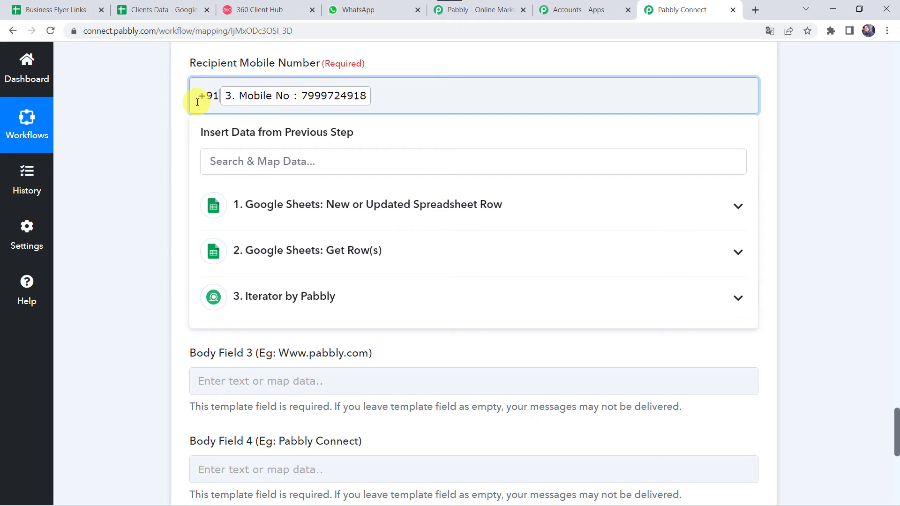
click(162, 108)
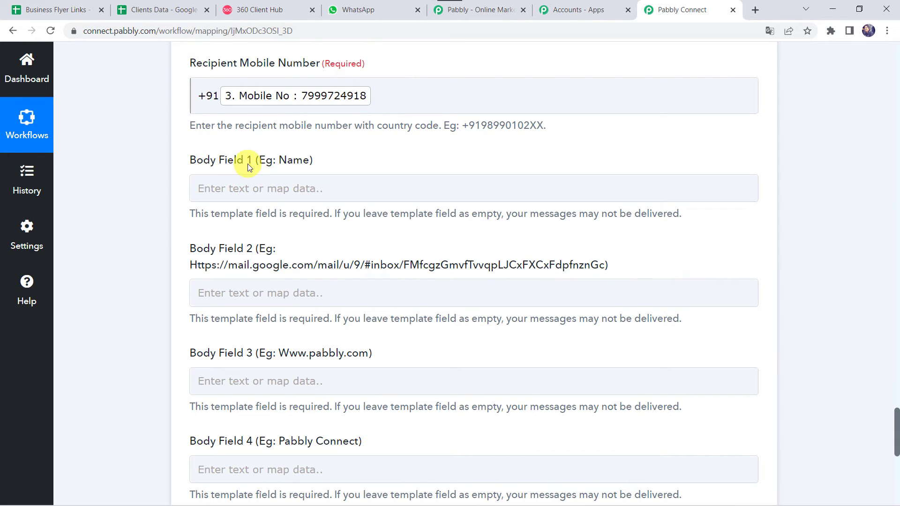
Map the Iterator's client Name into Body Field 1.
click(234, 188)
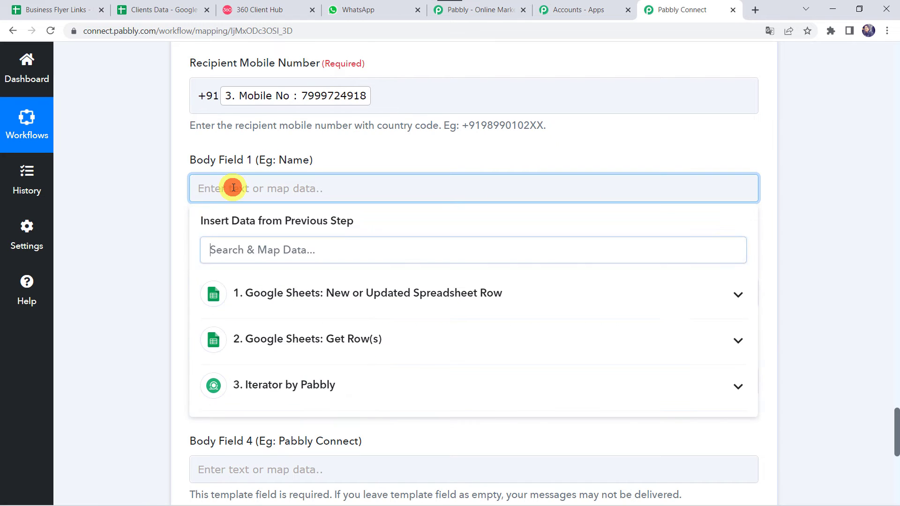
click(279, 380)
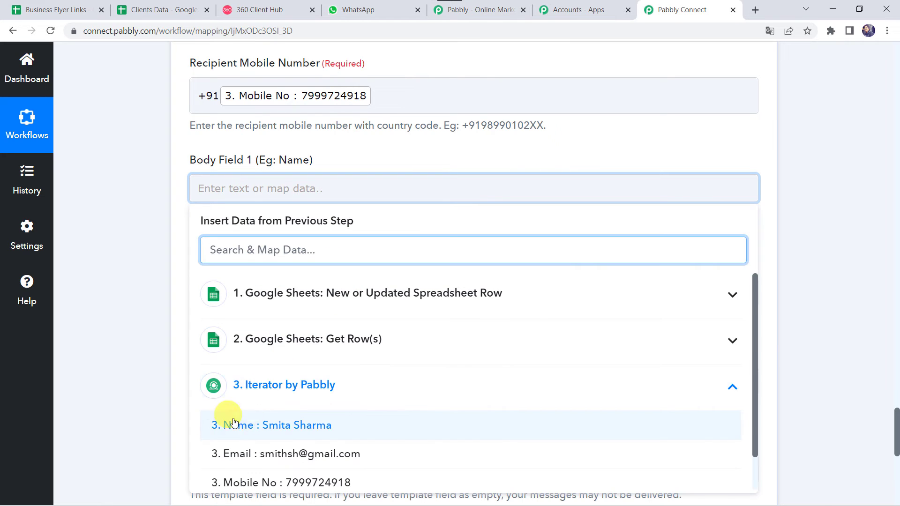
click(290, 427)
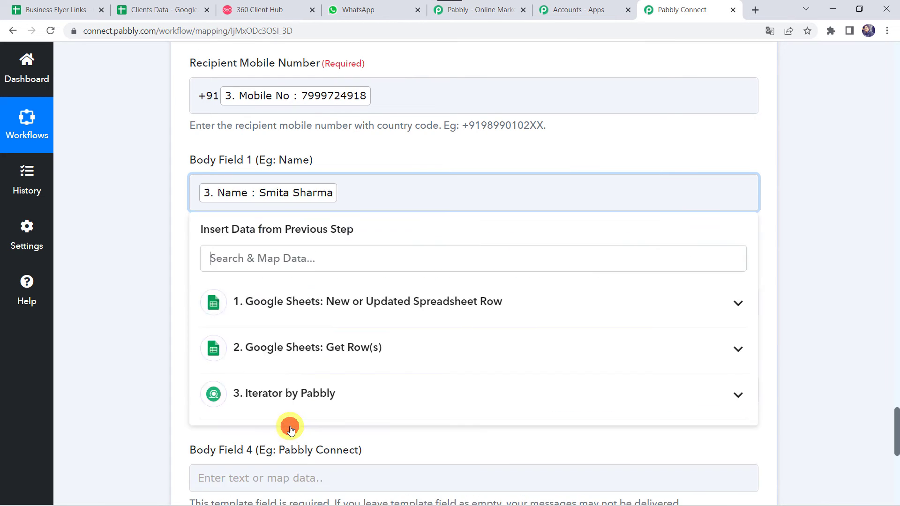
click(98, 235)
scroll(97, 235, down, 2)
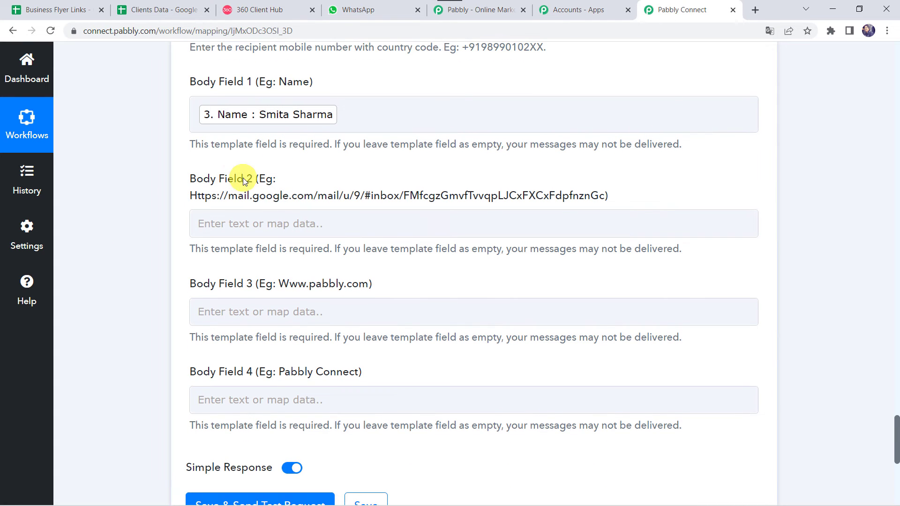
click(257, 10)
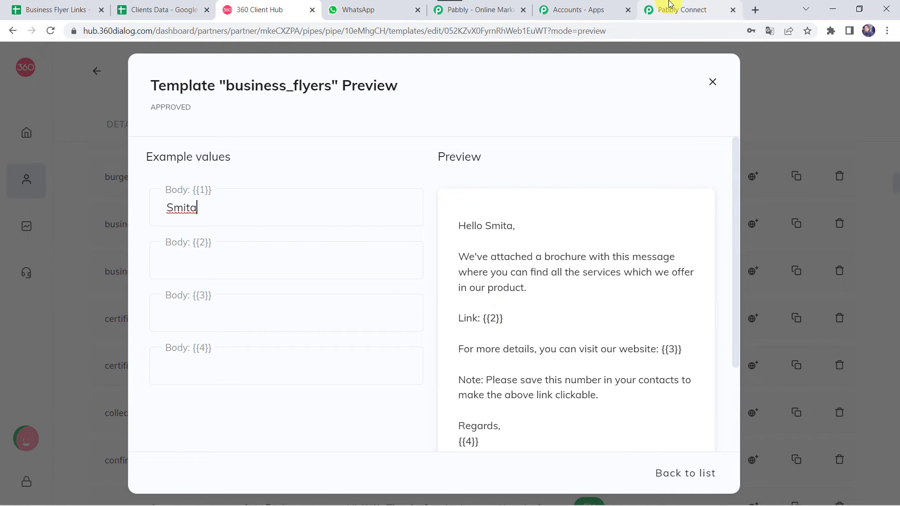
click(683, 10)
Map the Google Sheets New Flyer Link into Body Field 2.
click(253, 228)
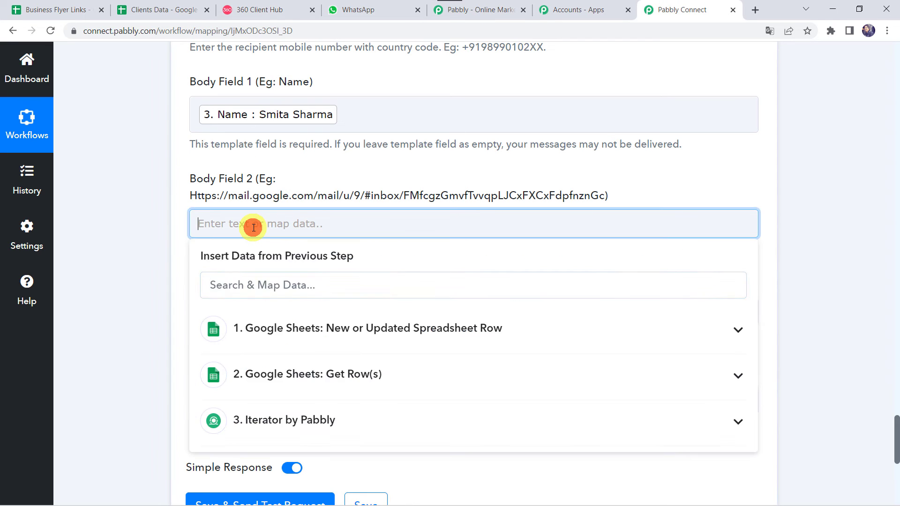
click(374, 342)
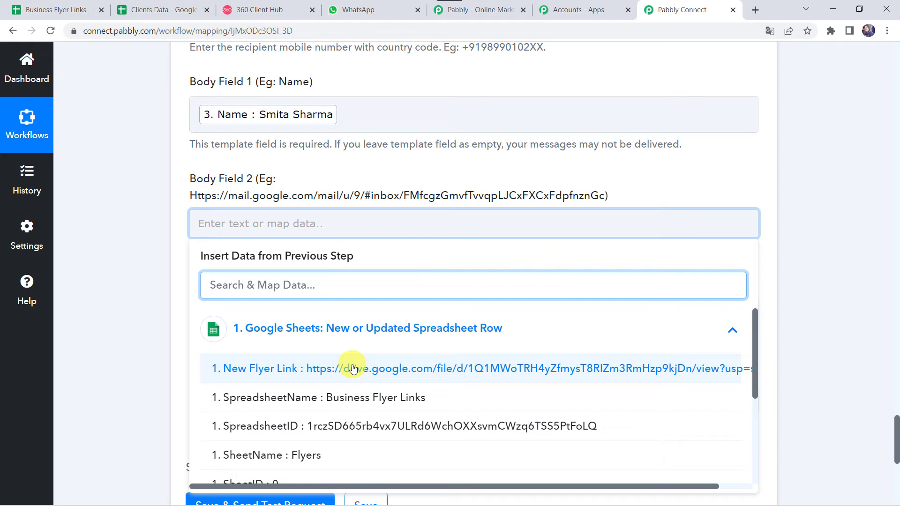
click(353, 369)
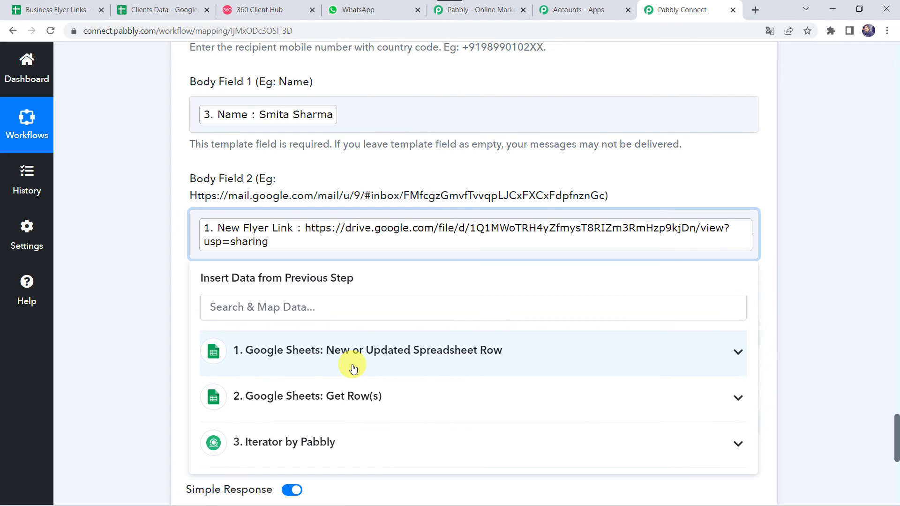
click(151, 285)
scroll(151, 285, down, 2)
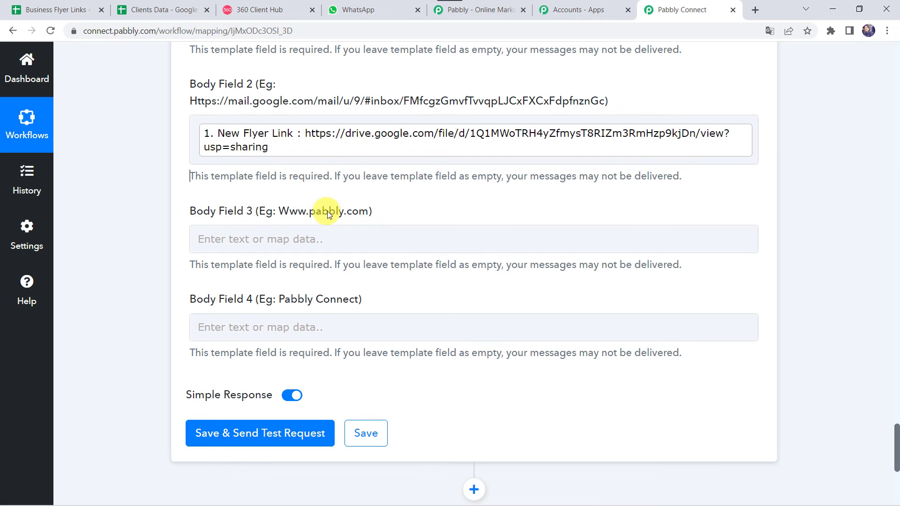
click(257, 249)
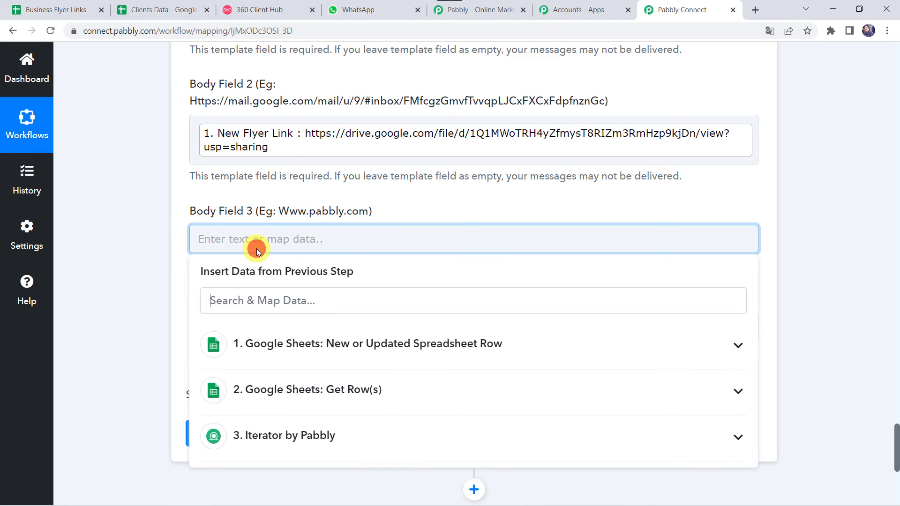
text(www)
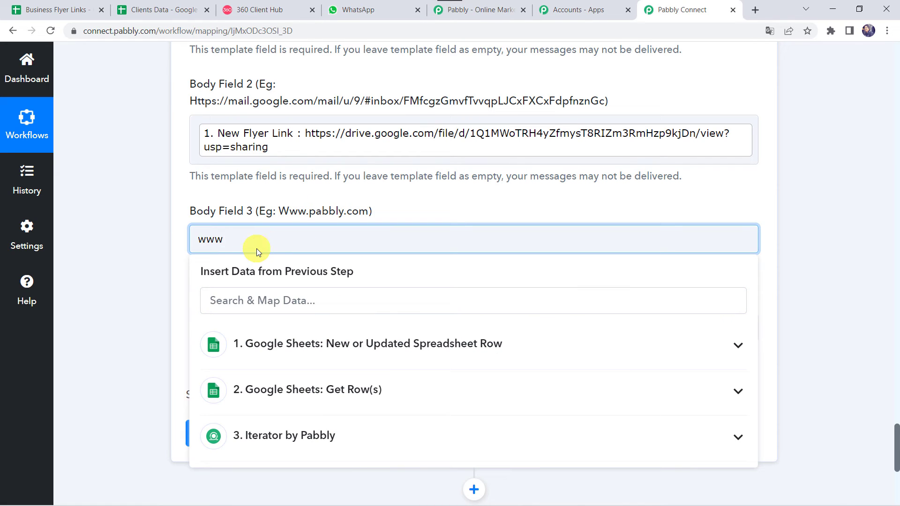
text(.vacationcalendar.in)
click(167, 269)
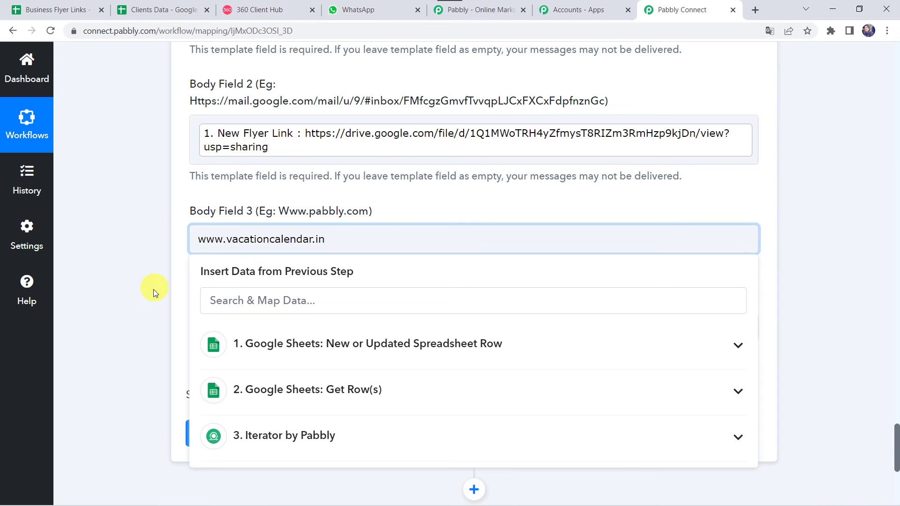
scroll(151, 292, down, 1)
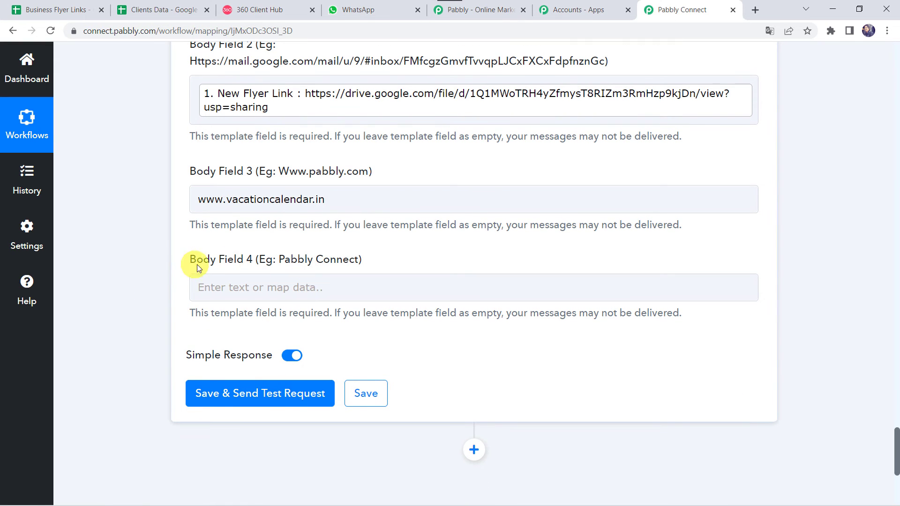
click(229, 289)
click(229, 289)
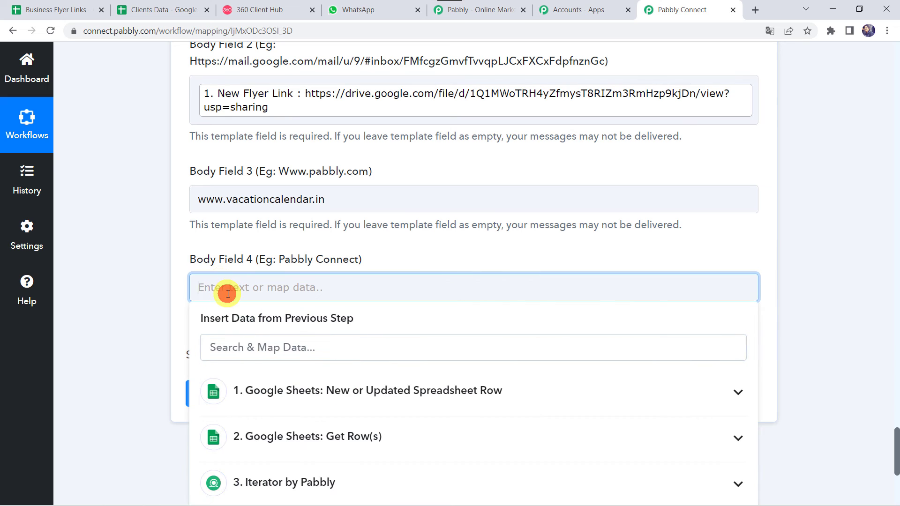
Put Vacation Calendar in Body Field 4, then save and send a test request.
text(Vacation Calend)
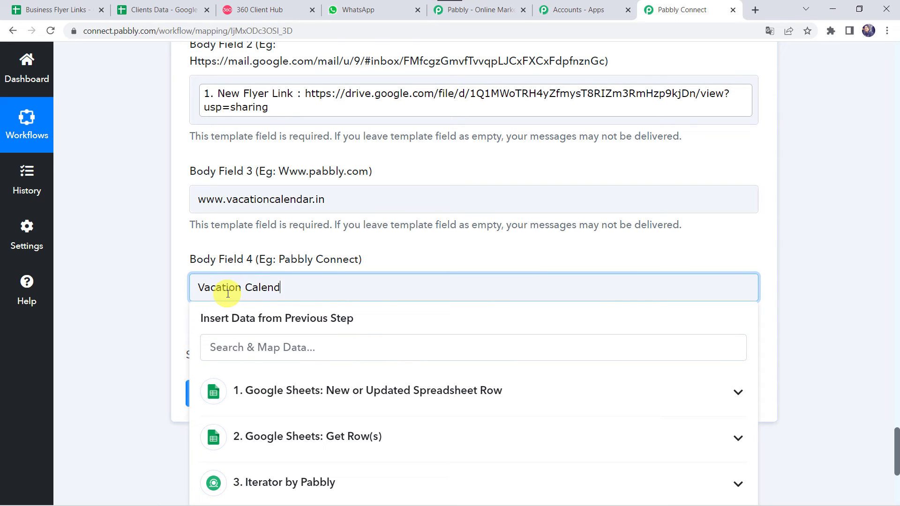
text(ar)
click(121, 286)
scroll(121, 286, up, 6)
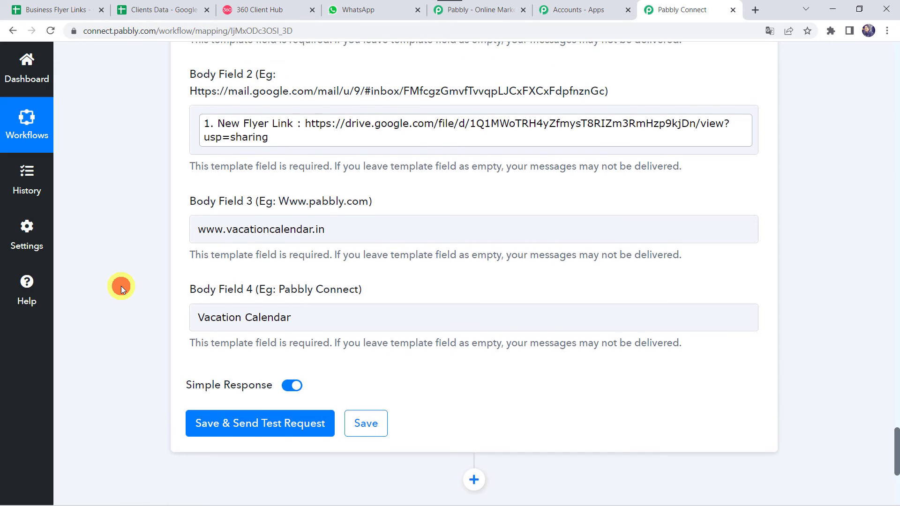
scroll(121, 286, down, 6)
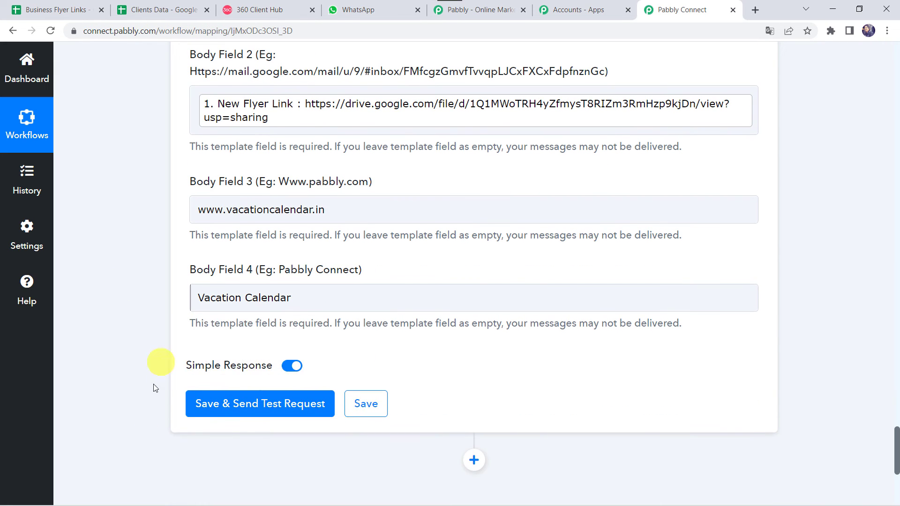
click(287, 369)
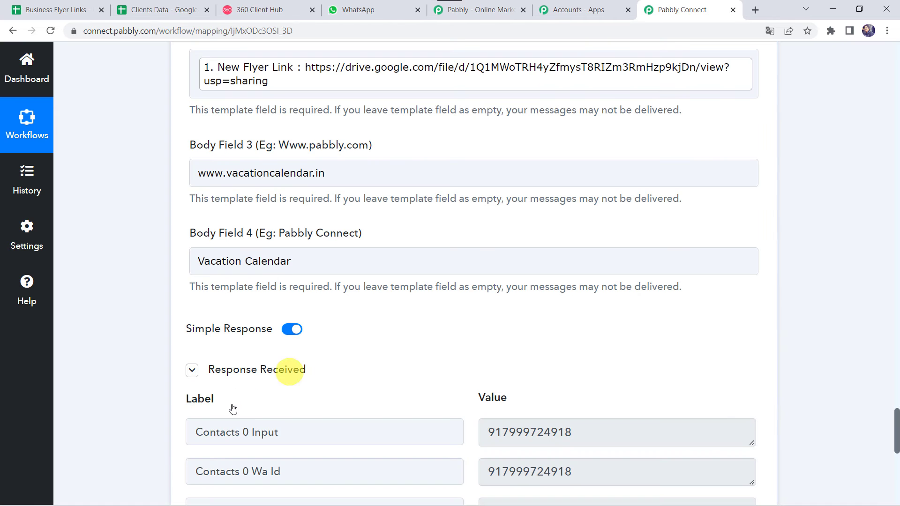
scroll(160, 389, down, 4)
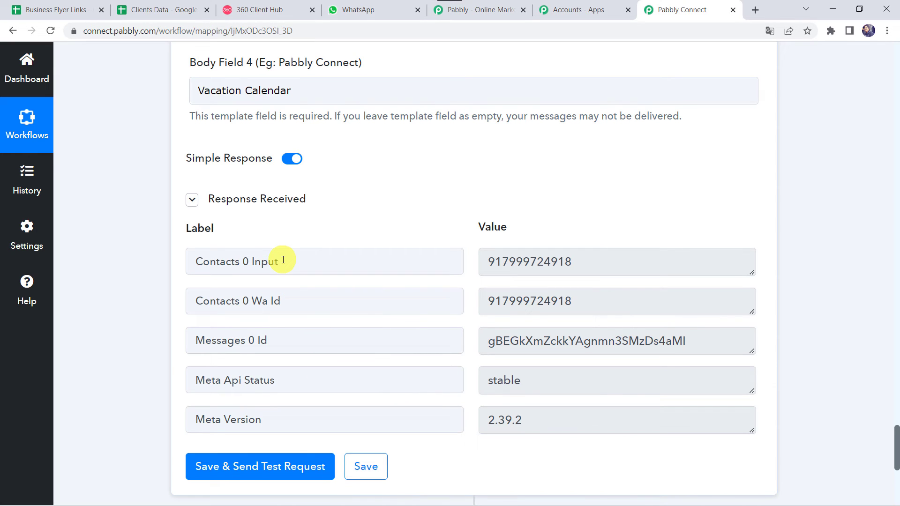
In the Pabbly WhatsApp chat, check the greeting and sign-off, then open the Goa Calling.jpeg link.
click(374, 8)
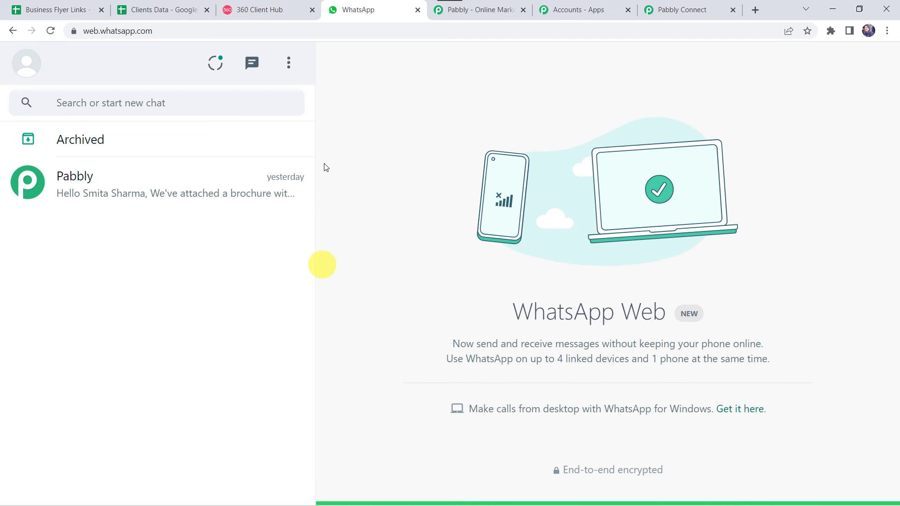
click(142, 196)
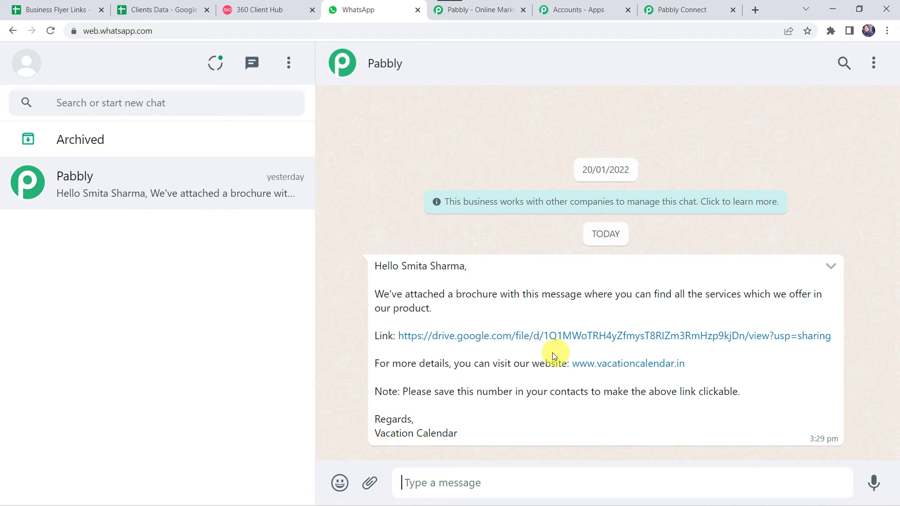
click(521, 344)
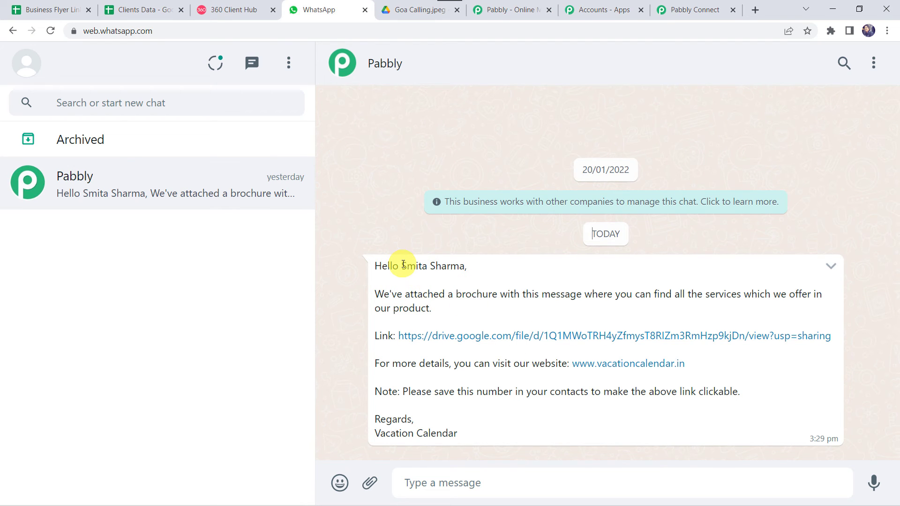
drag(402, 266, 465, 268)
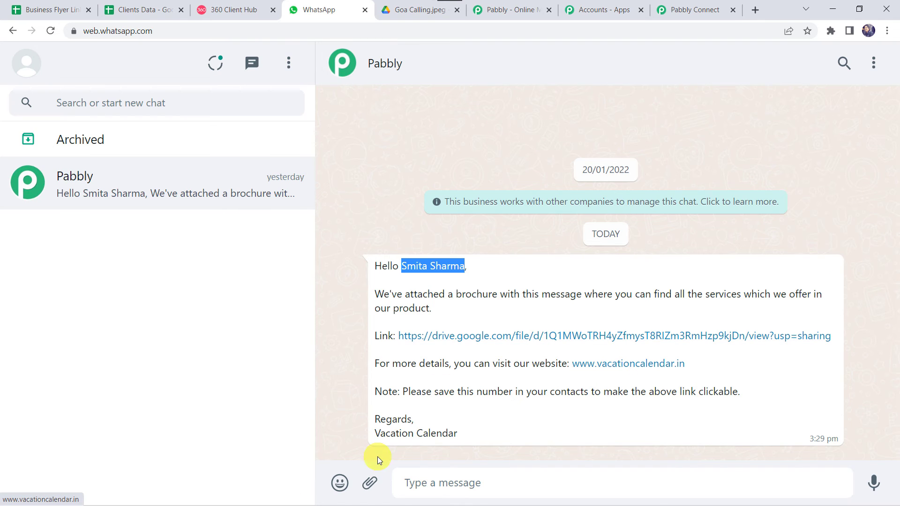
drag(489, 433, 355, 442)
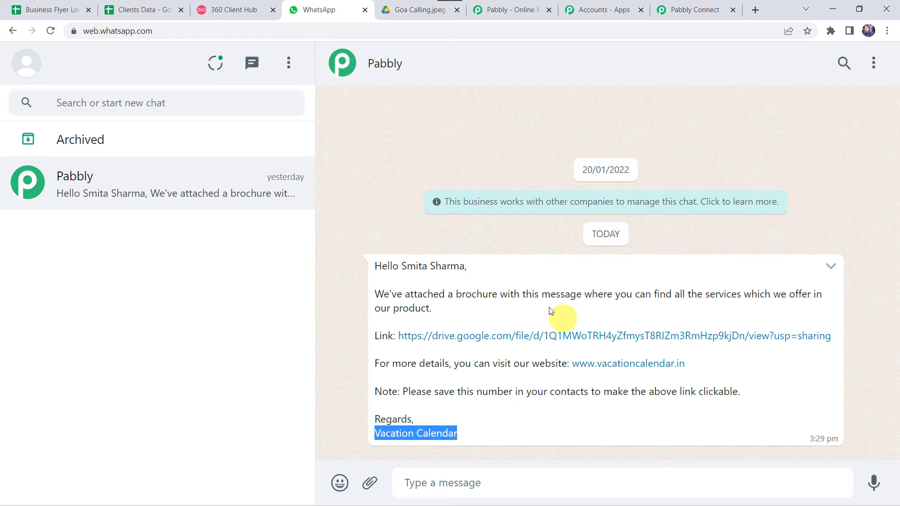
click(516, 337)
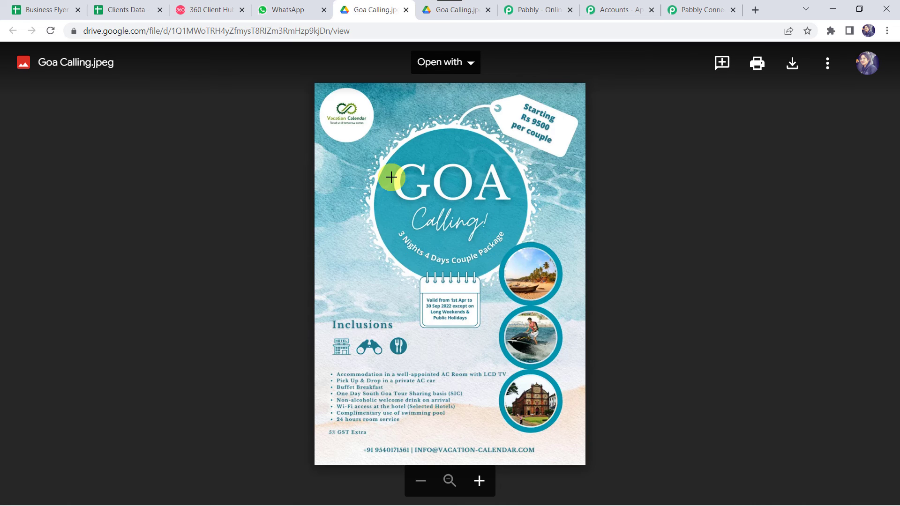
Compare the Business Flyer Links sheet, then return to Pabbly Connect and save the WhatsApp action.
click(51, 10)
mouse_move(165, 188)
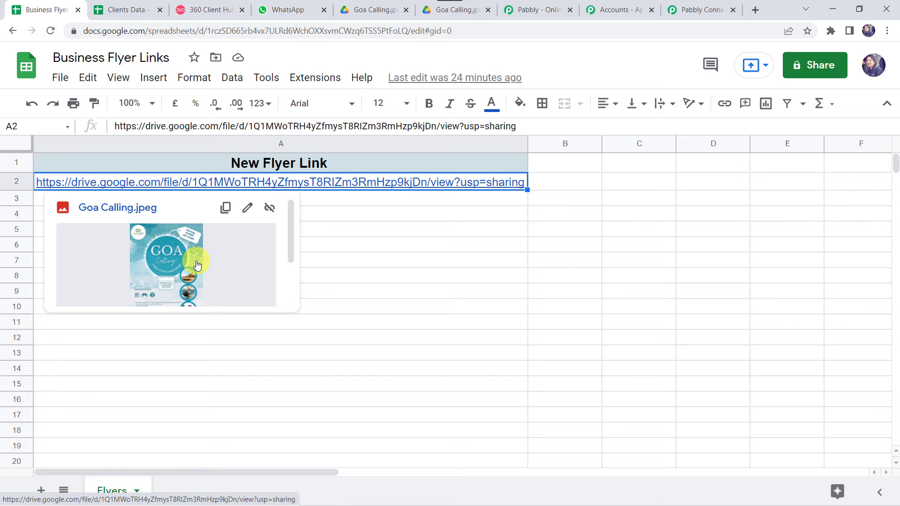
click(691, 10)
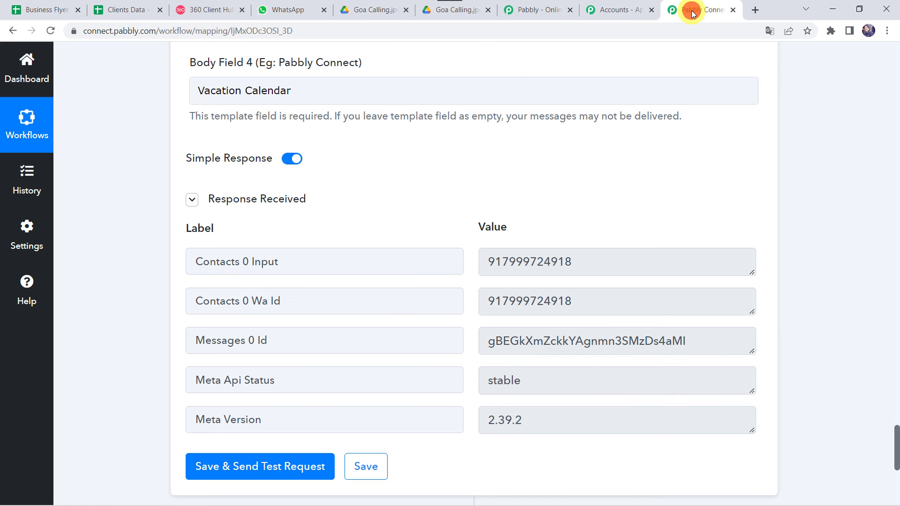
click(355, 467)
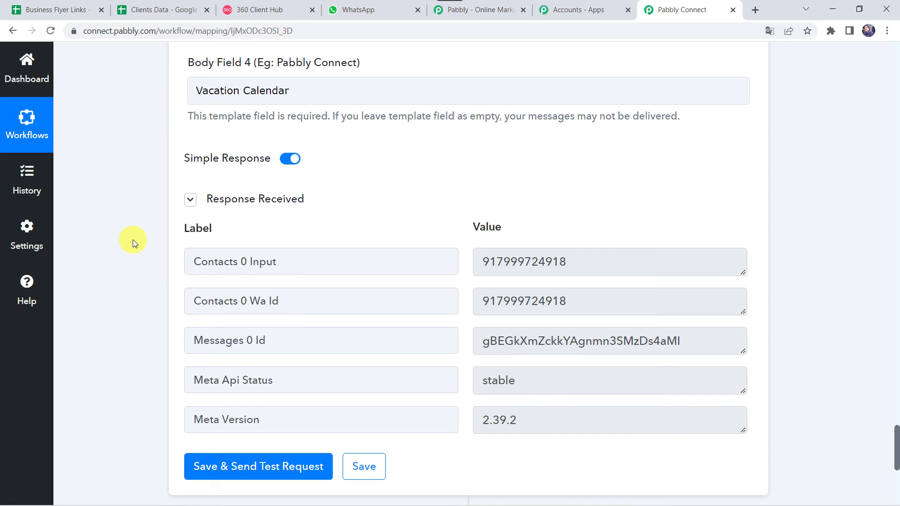
Paste the Explore World.jpeg Drive link into cell A3 of the Business Flyer Links sheet.
click(52, 9)
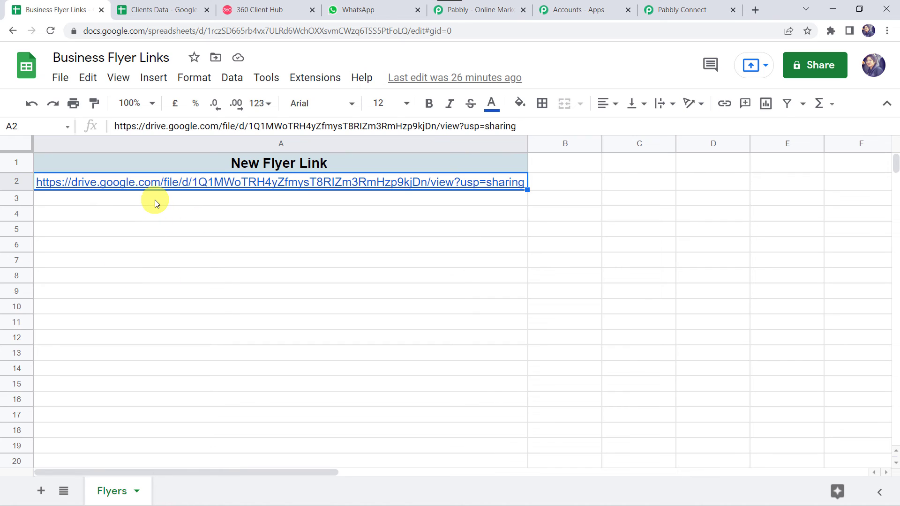
click(157, 202)
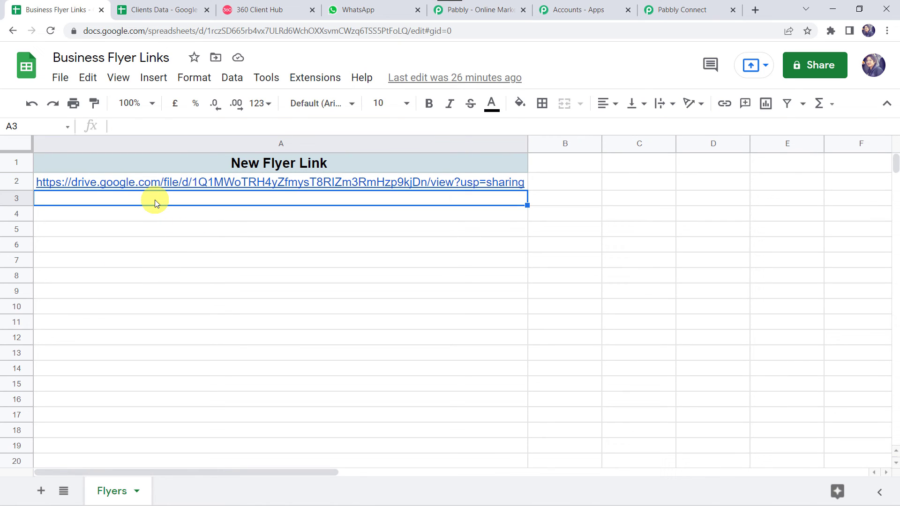
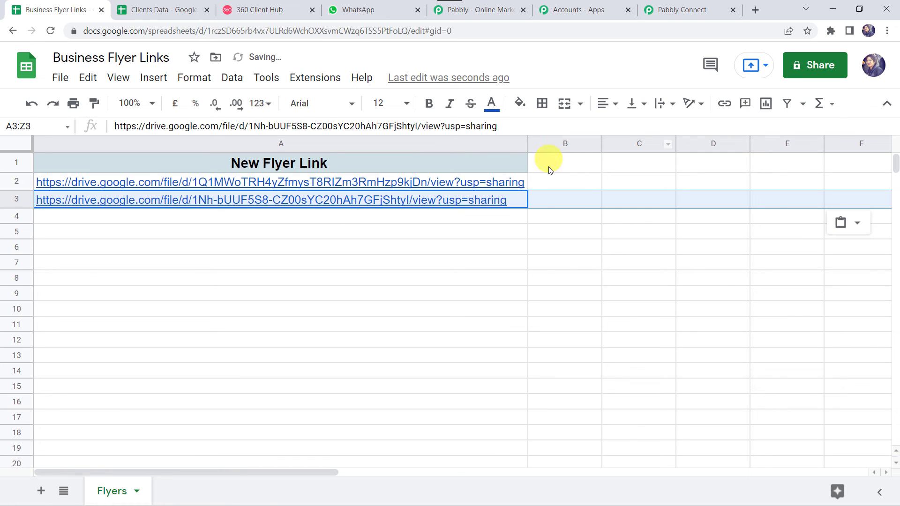
click(513, 198)
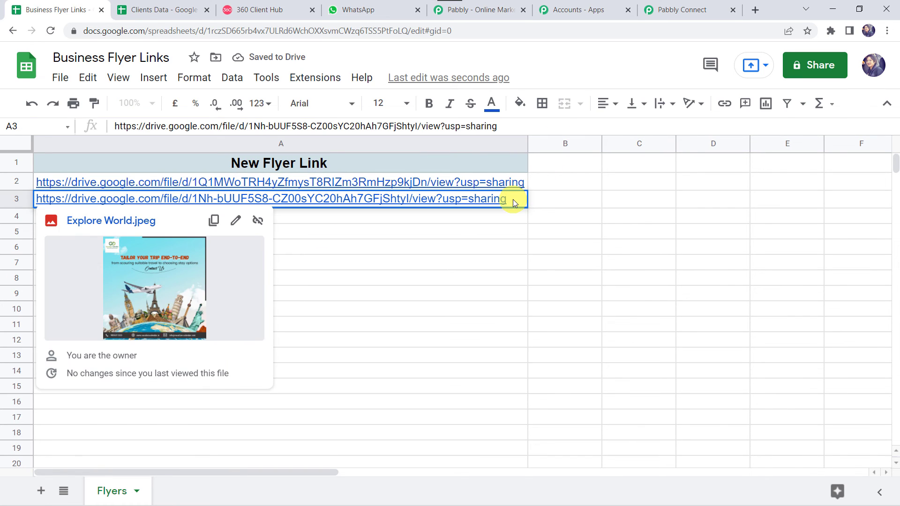
key(Return)
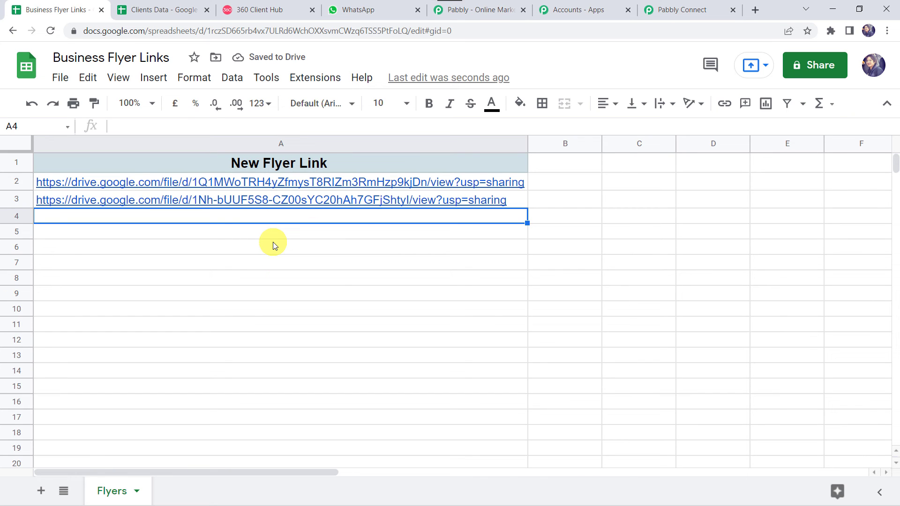
click(365, 5)
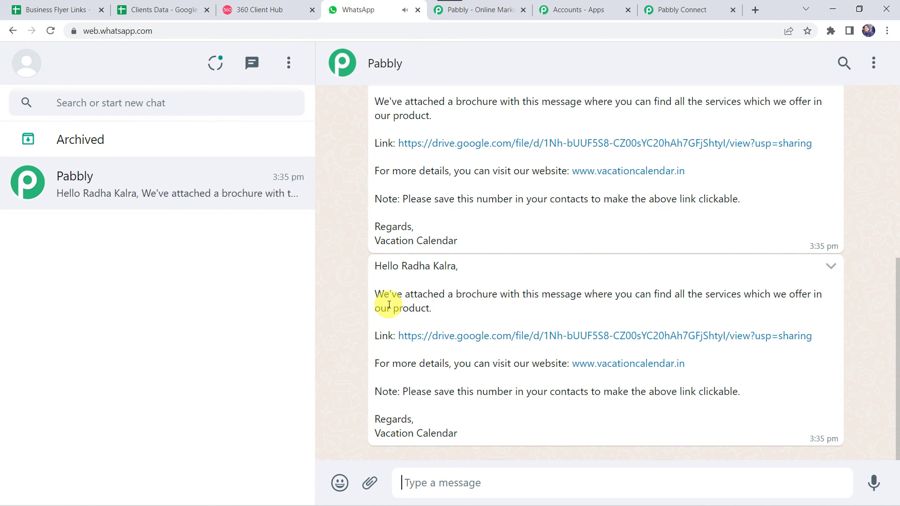
Confirm the new WhatsApp message's Drive link opens Explore World.jpeg, cross-checking the flyer sheet.
scroll(389, 305, up, 2)
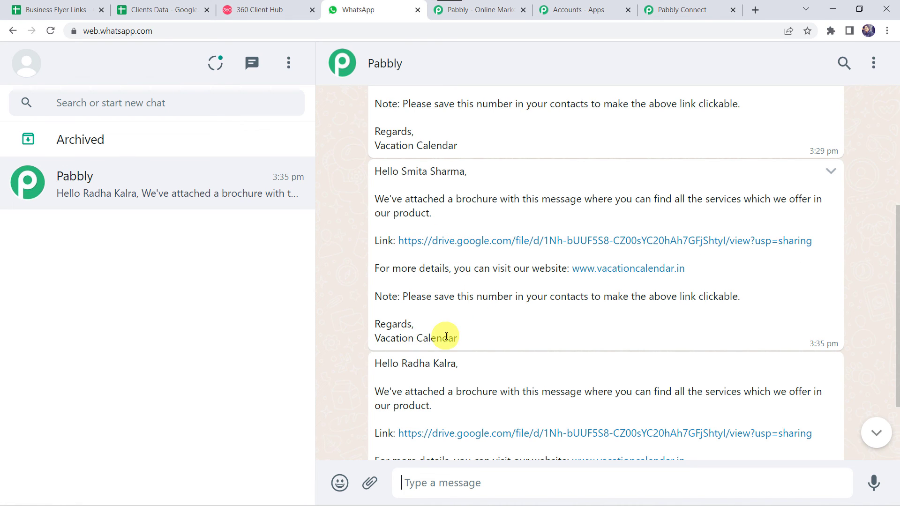
click(543, 242)
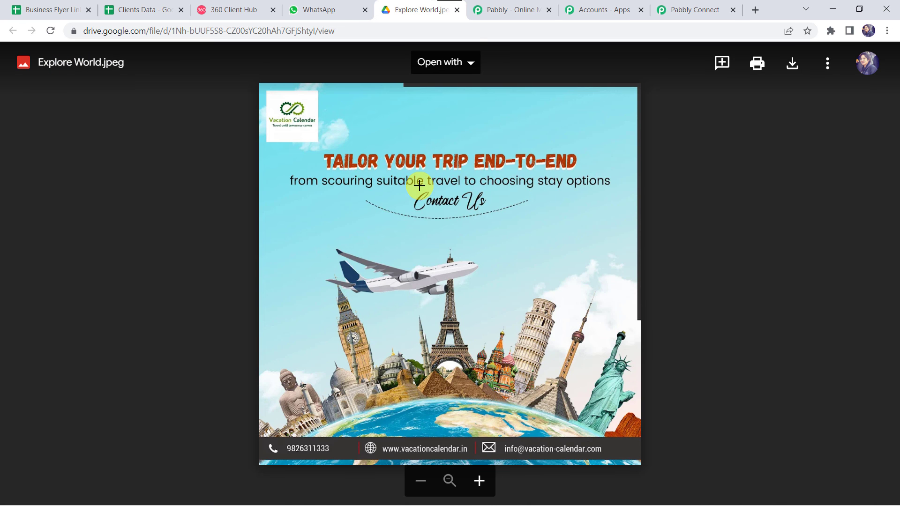
click(53, 5)
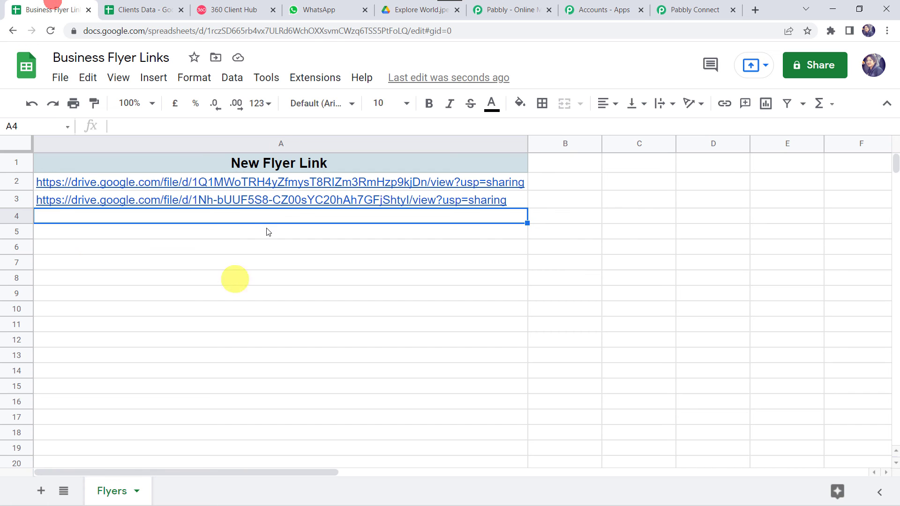
mouse_move(142, 203)
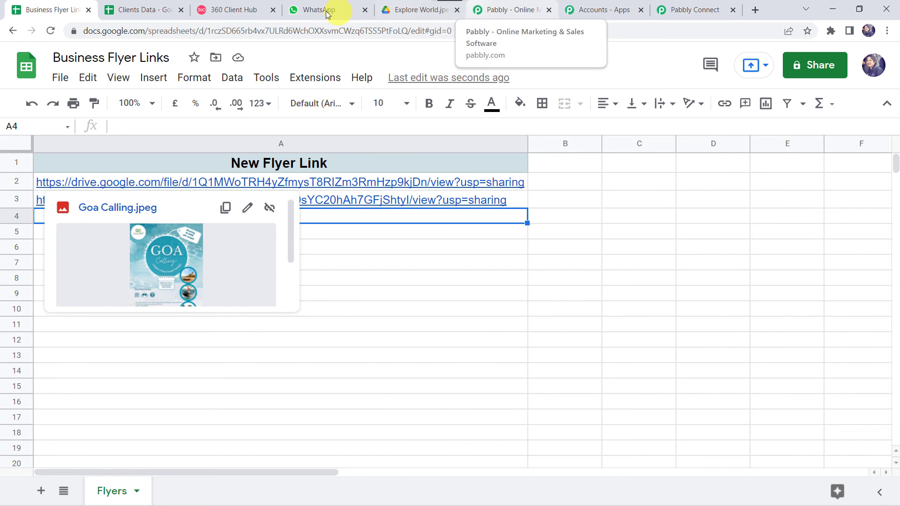
click(305, 8)
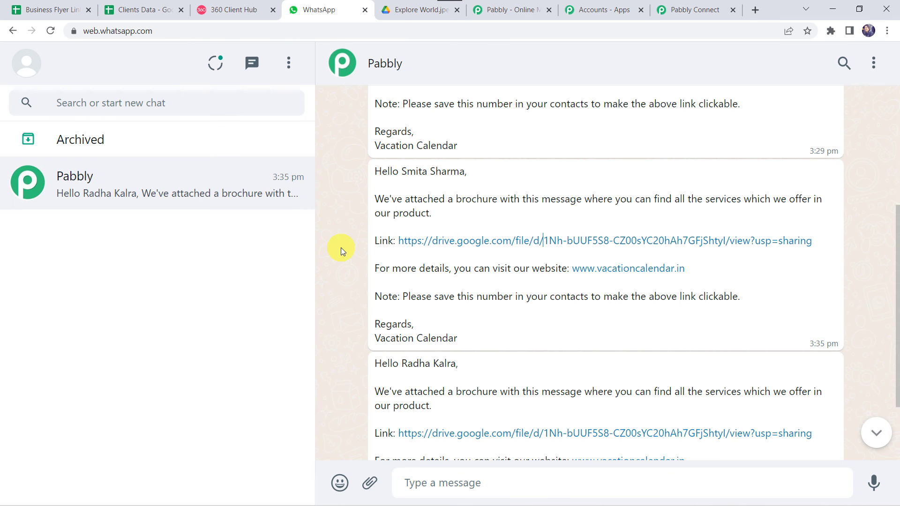
scroll(341, 247, down, 2)
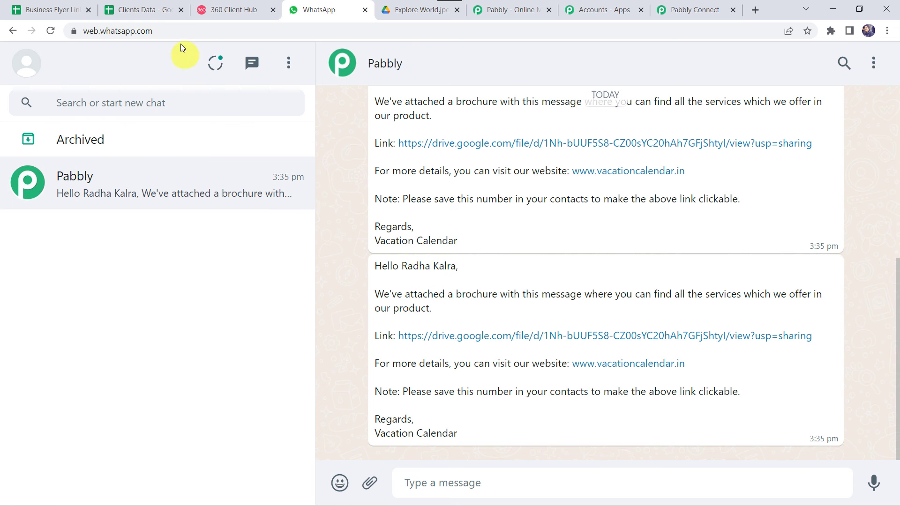
click(148, 15)
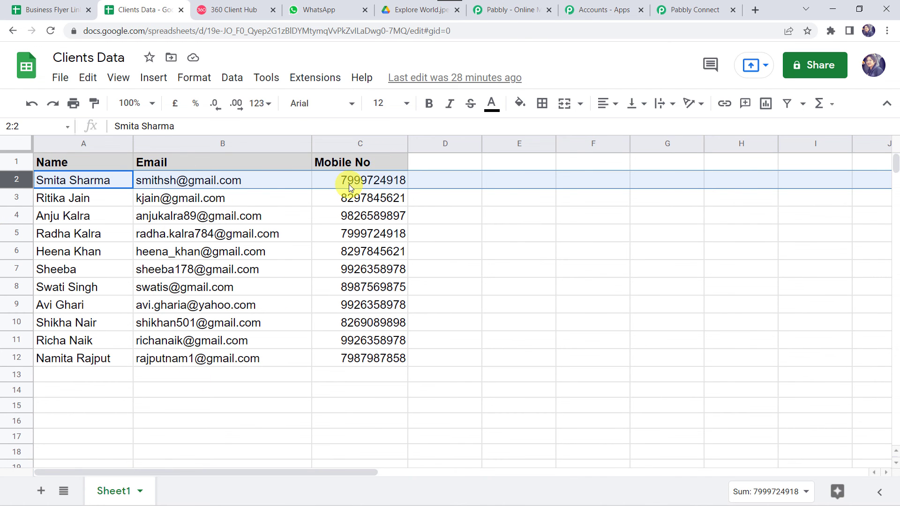
Select Clients Data rows 2 and 5, which share a mobile number, then return to the WhatsApp chat.
ctrl+click(21, 235)
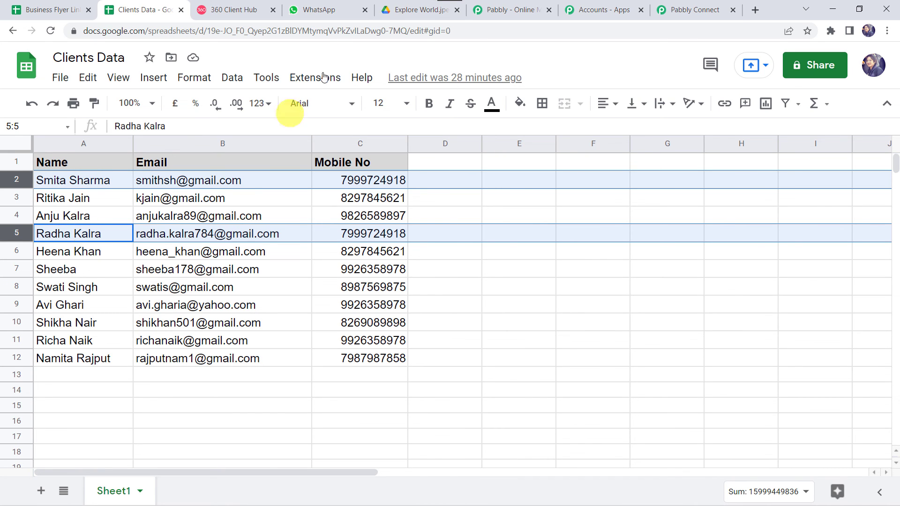
click(319, 10)
Scroll the Pabbly chat to compare the 3:29 pm brochure's flyer link with the 3:35 pm ones.
scroll(408, 153, up, 5)
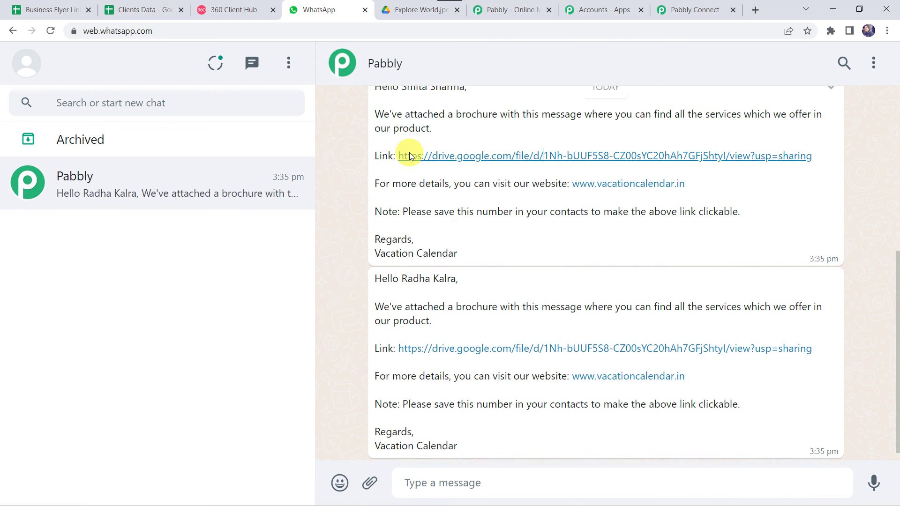
scroll(409, 156, up, 1)
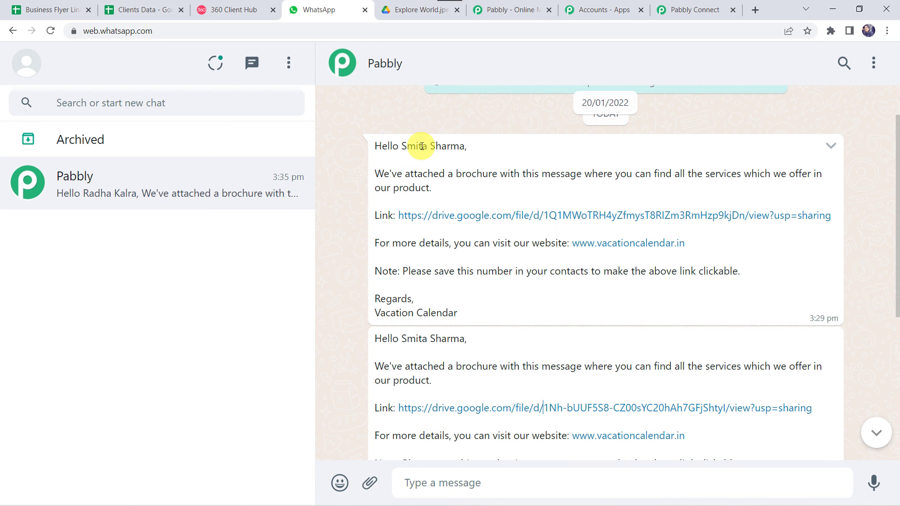
scroll(449, 364, down, 3)
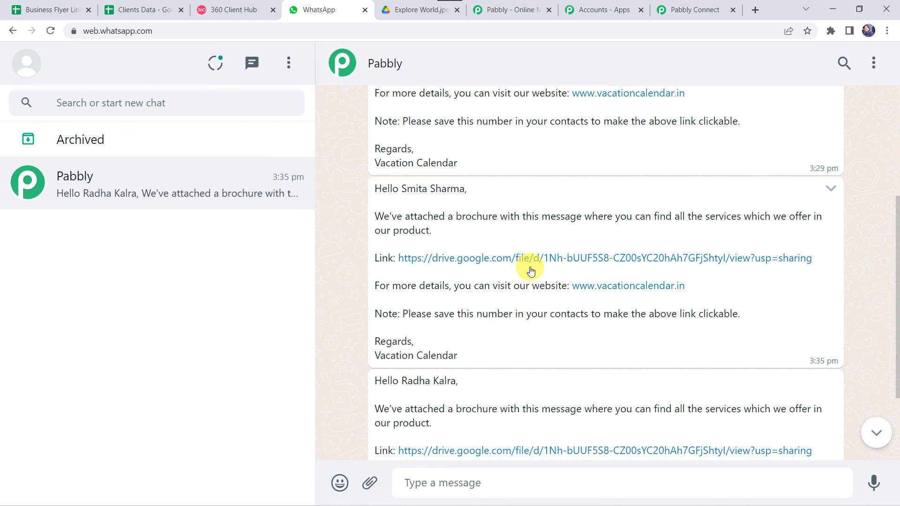
Collapse the WhatsApp, Iterator, Get Row(s) and Google Sheets trigger cards in the workflow.
click(694, 15)
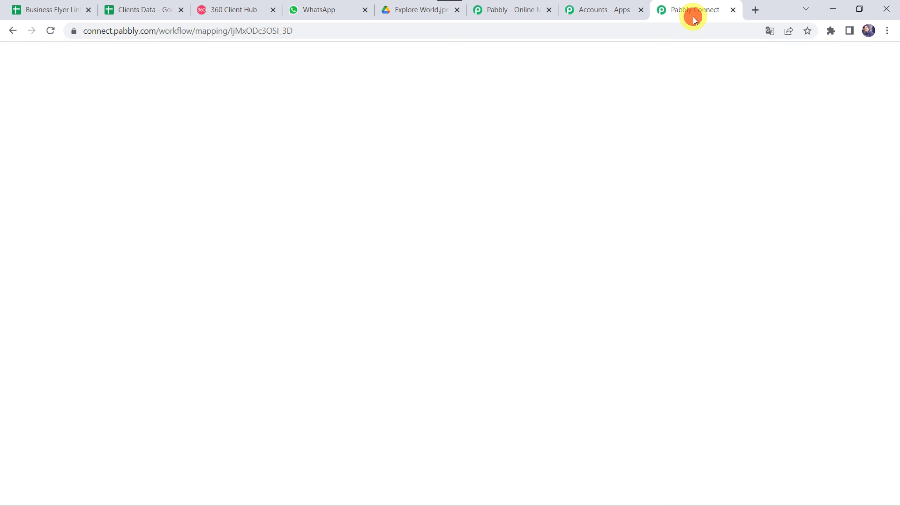
scroll(393, 139, up, 20)
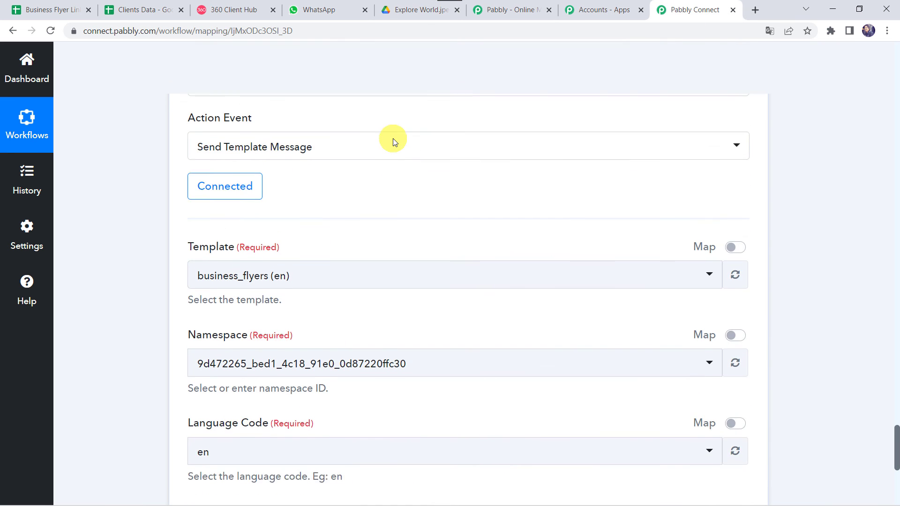
click(387, 188)
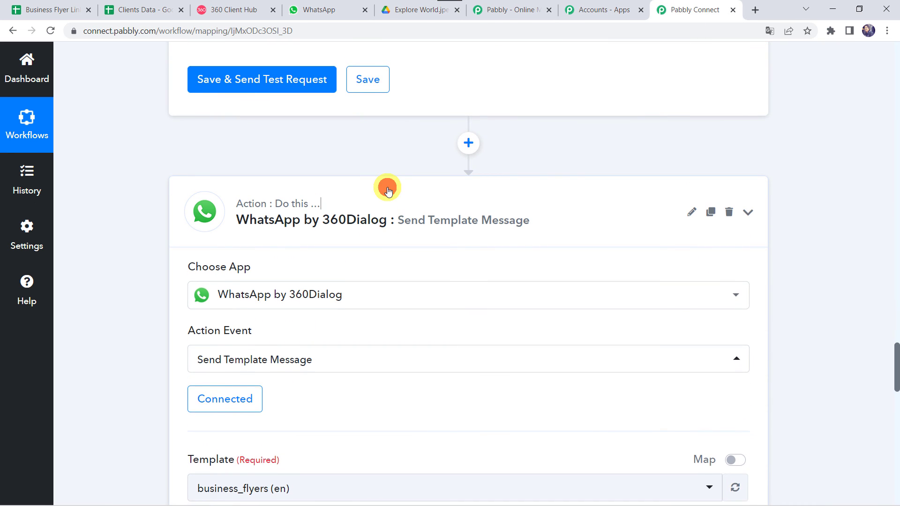
scroll(388, 190, up, 10)
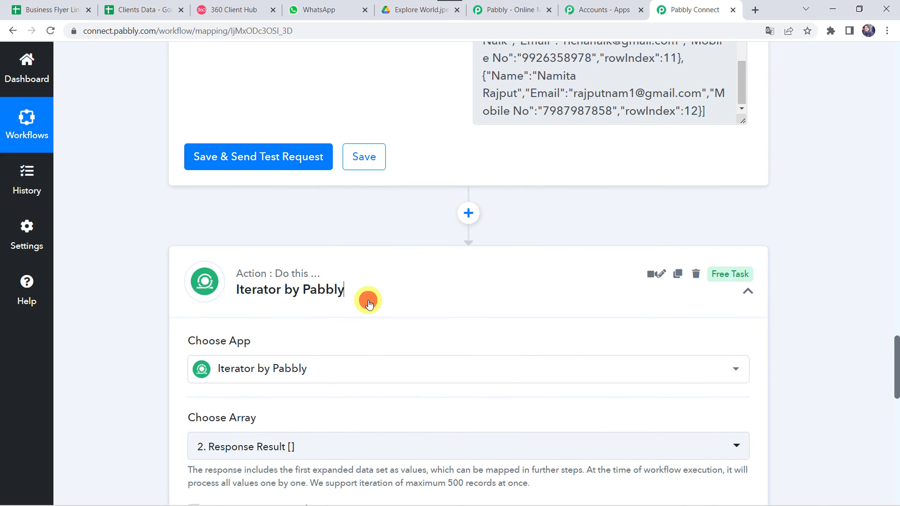
click(368, 302)
scroll(368, 302, up, 10)
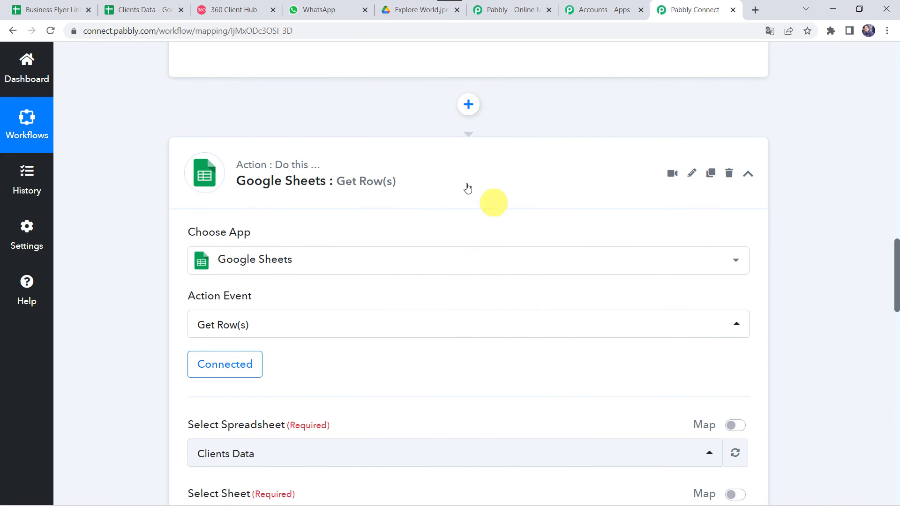
click(412, 176)
scroll(408, 140, up, 15)
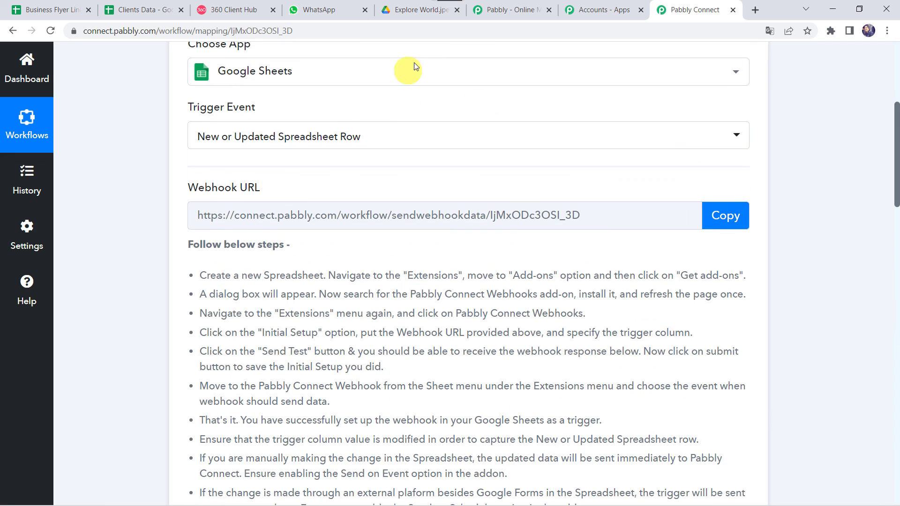
click(425, 260)
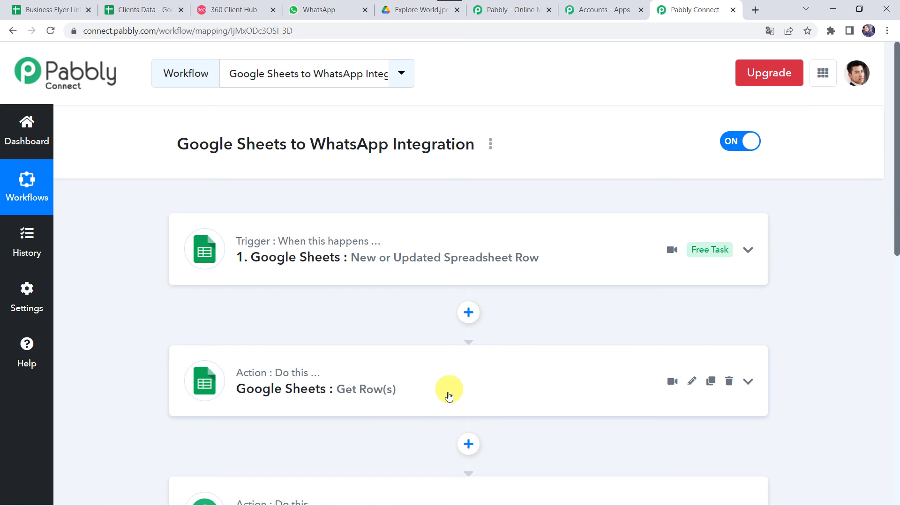
Scroll through the compacted workflow to review its four collapsed steps.
scroll(479, 387, down, 3)
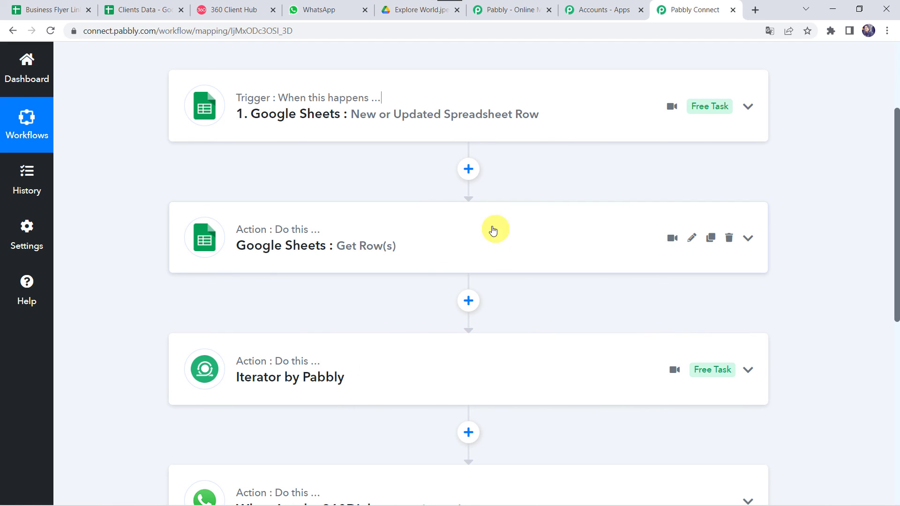
mouse_move(339, 389)
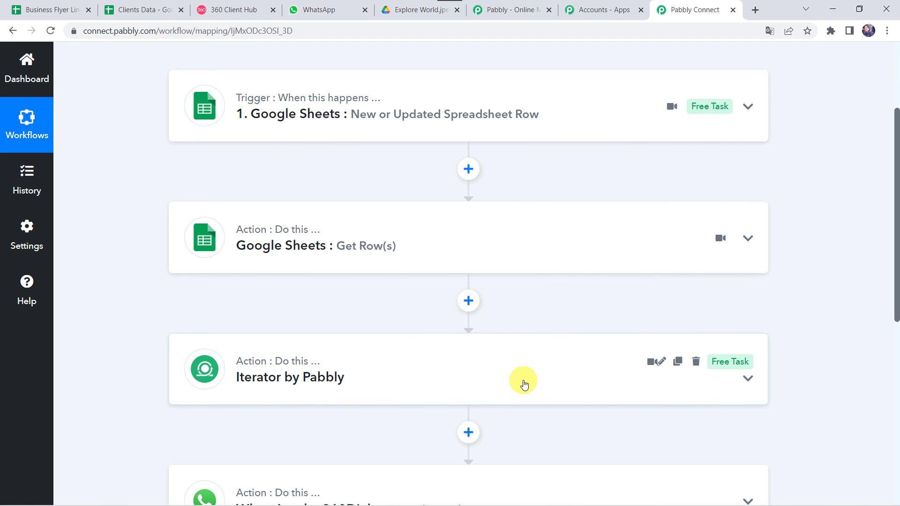
scroll(522, 381, down, 2)
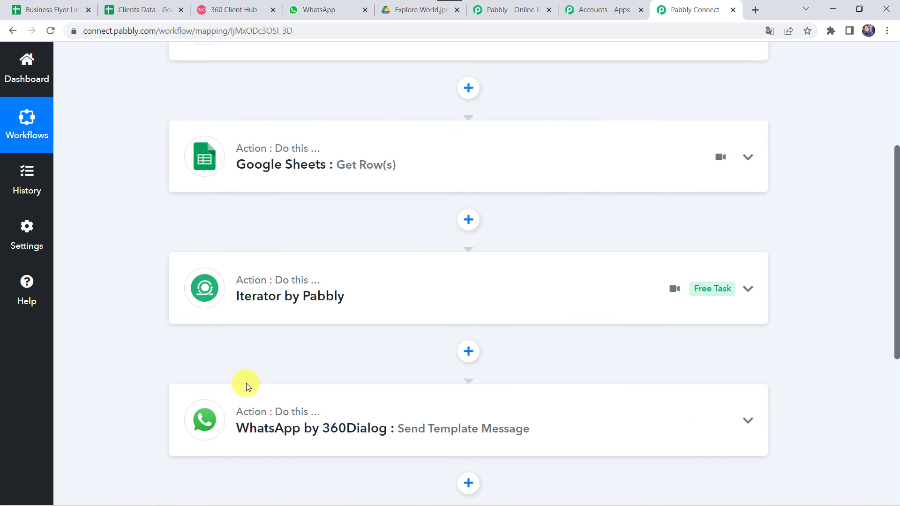
scroll(231, 423, up, 5)
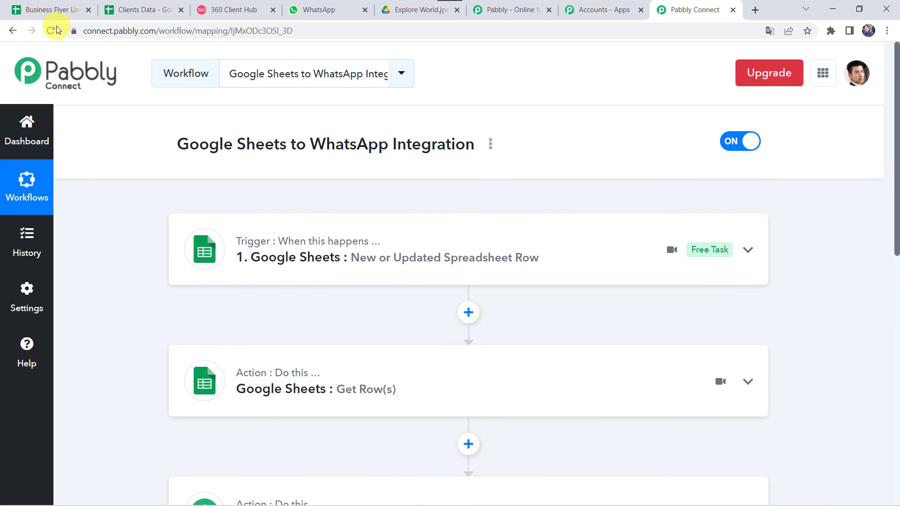